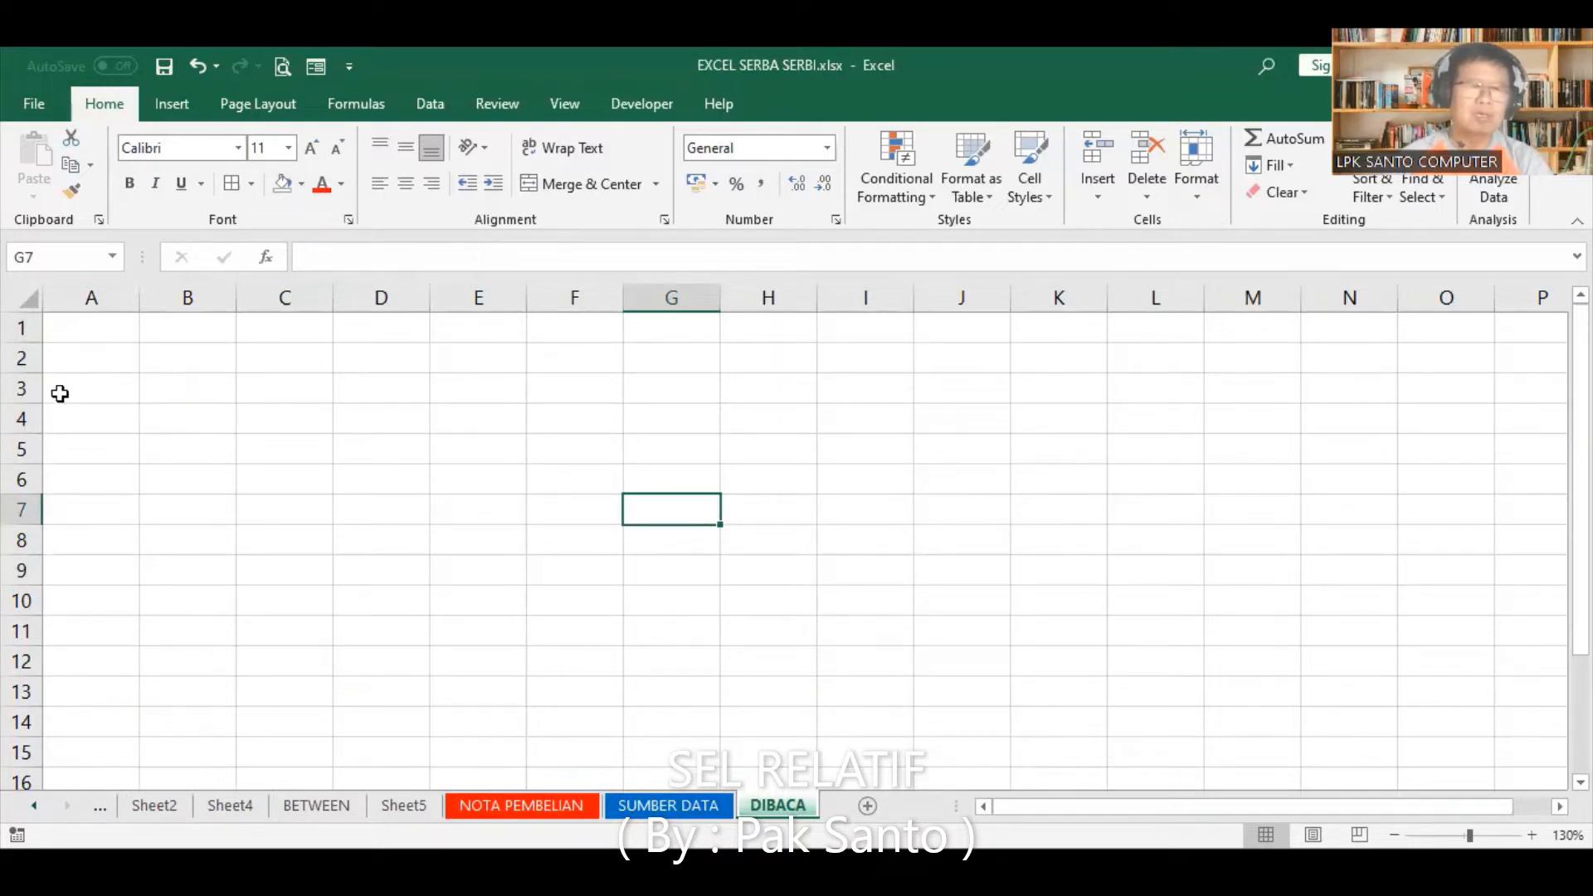
Step: Fill the entire DIBACA sheet with the theme colour Green, Accent 6, Lighter 60%
{"action": "left_click", "coordinate": [23, 299]}
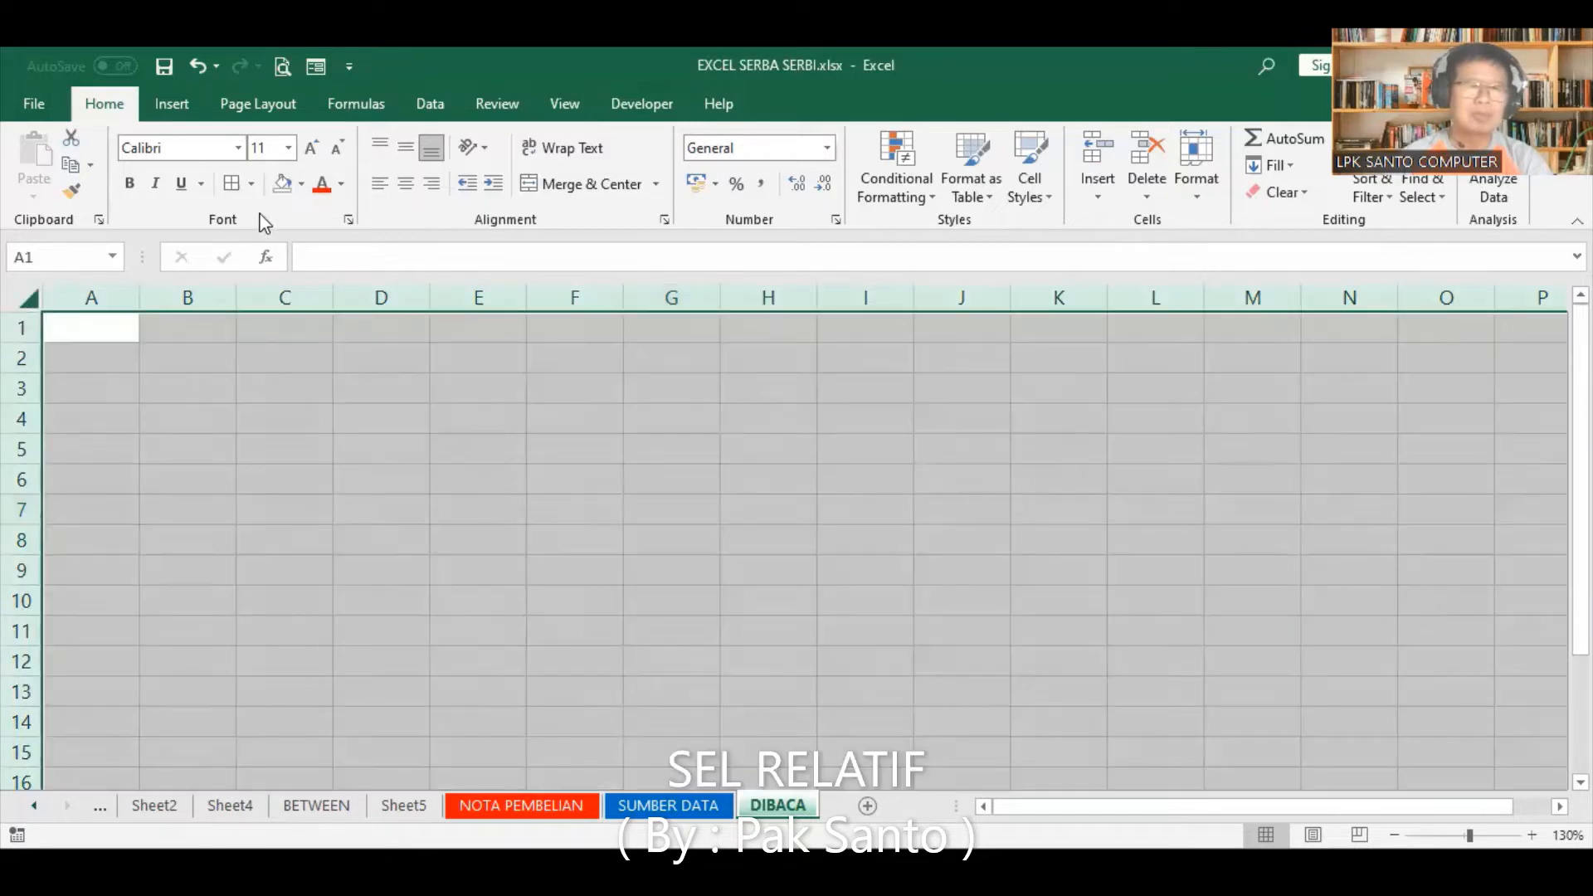
{"action": "left_click", "coordinate": [303, 183]}
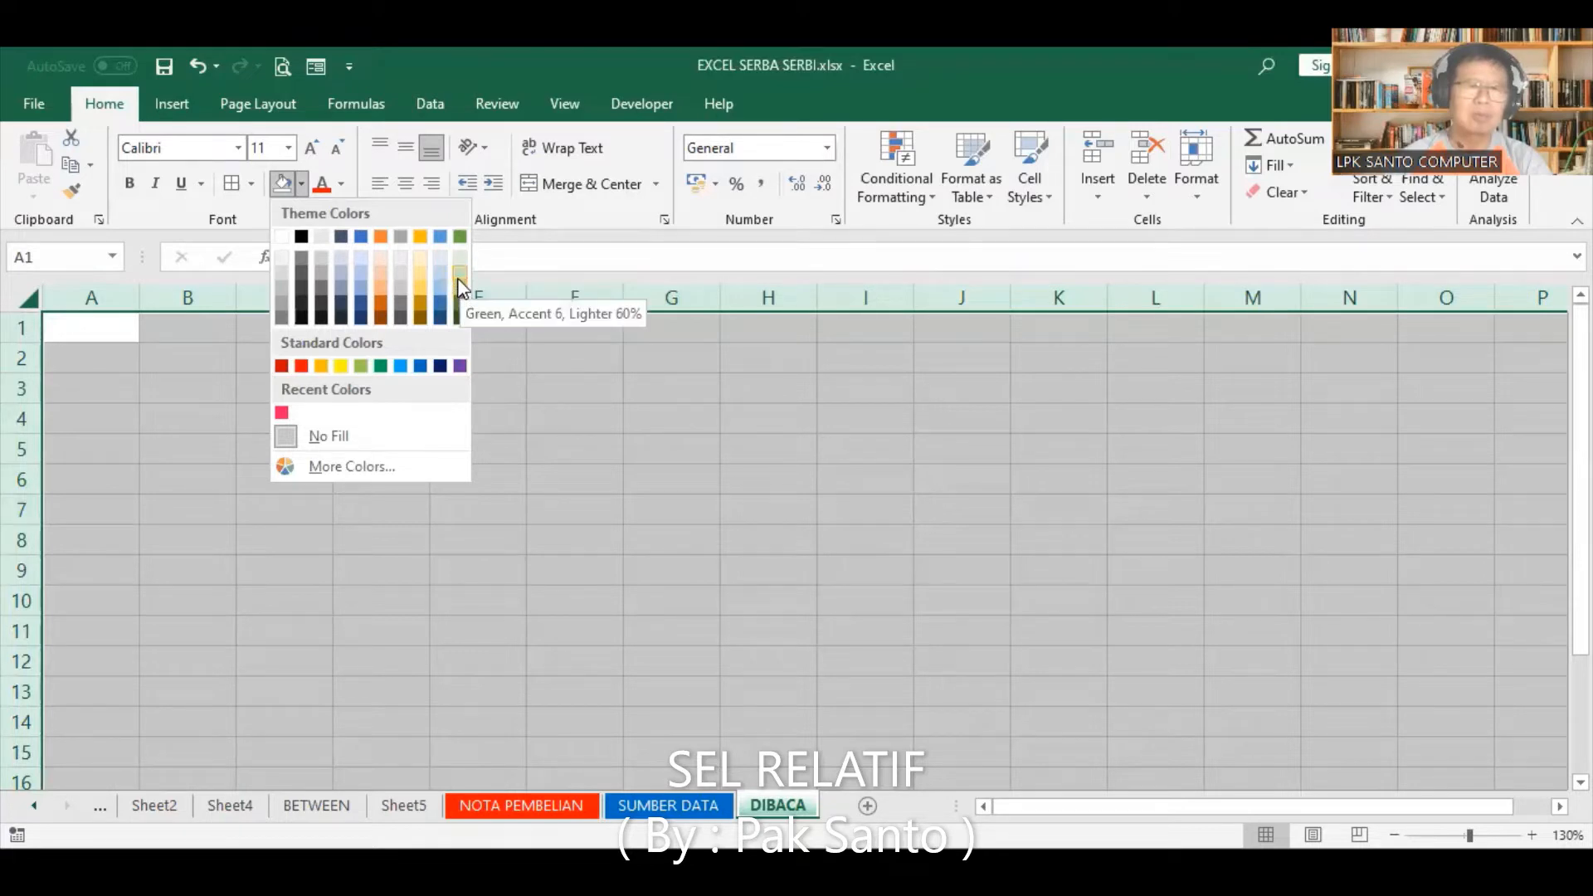
{"action": "left_click", "coordinate": [460, 288]}
{"action": "left_click", "coordinate": [865, 449]}
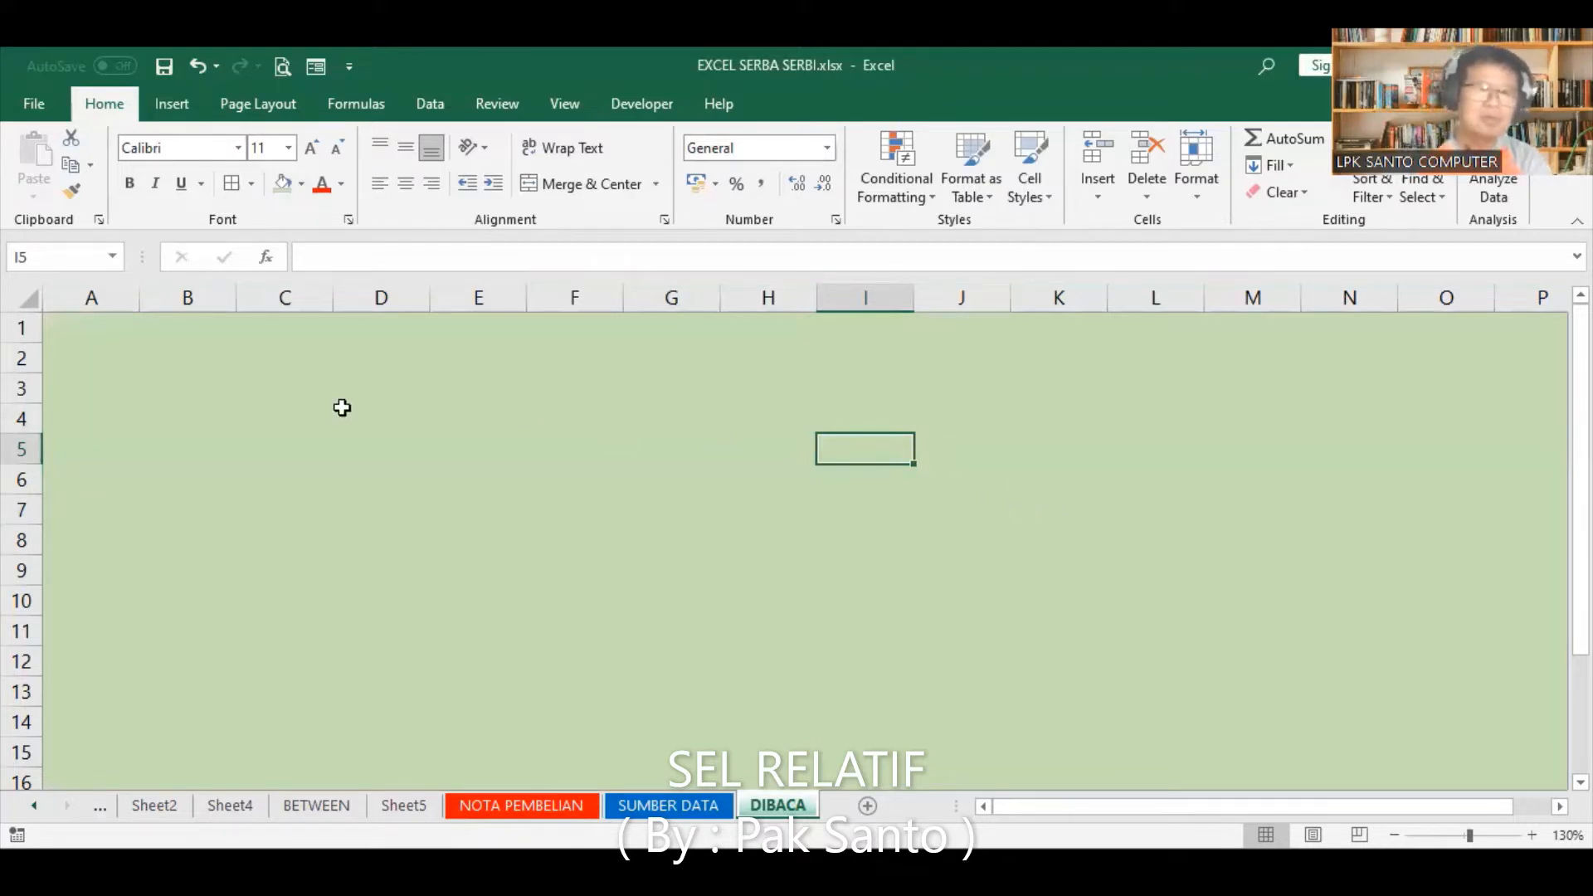
Step: Enter the title "SEL RALATIF" in cell A1 and widen column A to fit it
{"action": "left_click", "coordinate": [192, 330]}
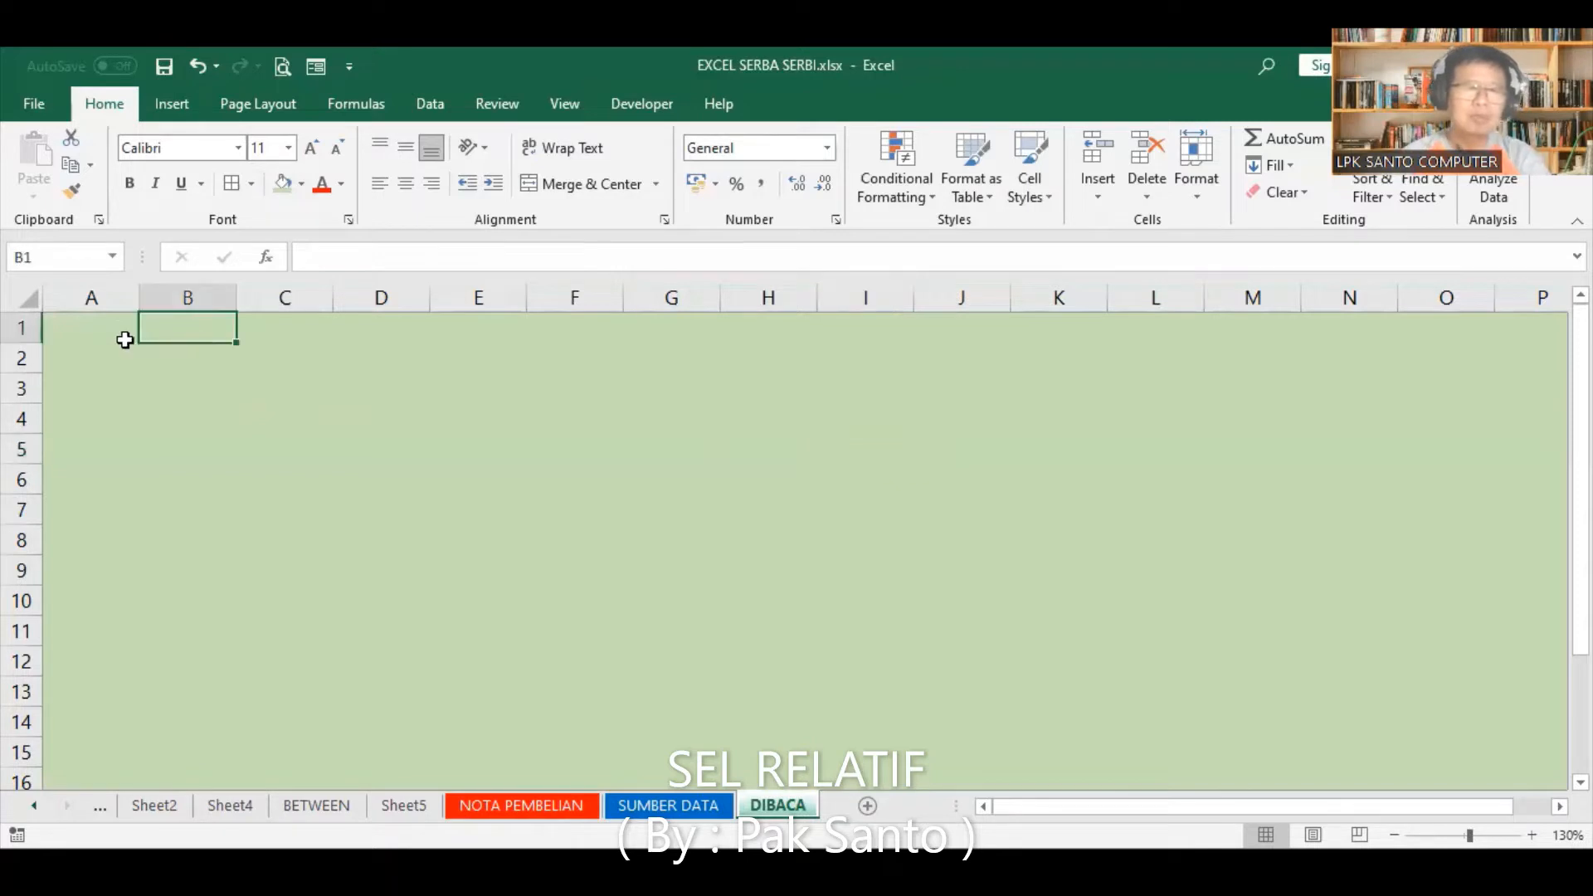
{"action": "left_click", "coordinate": [87, 329]}
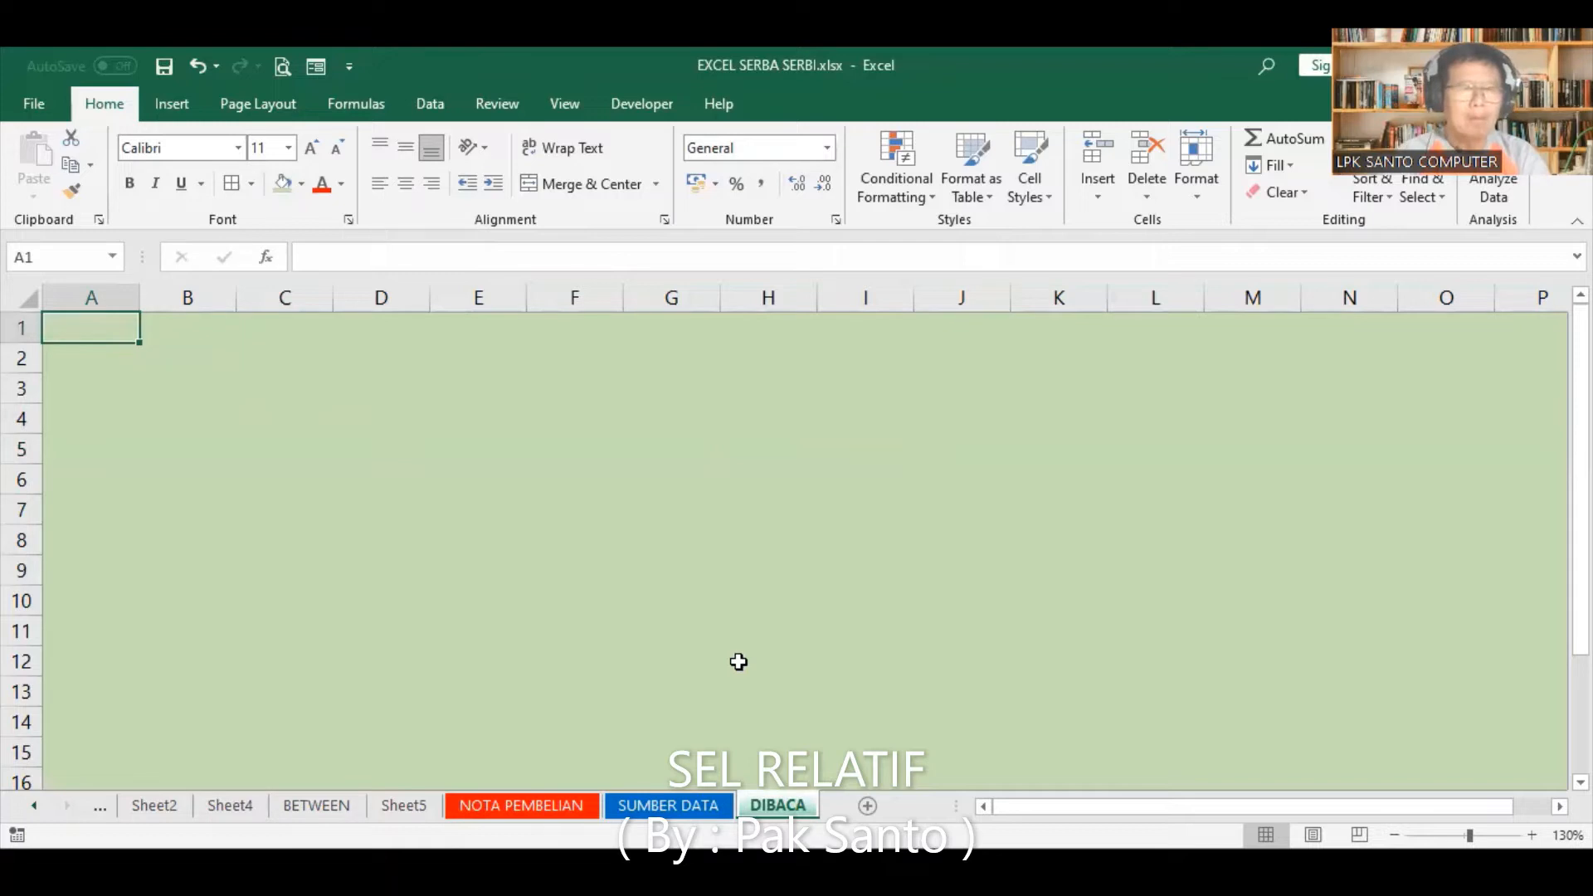
{"action": "type", "text": "SEL"}
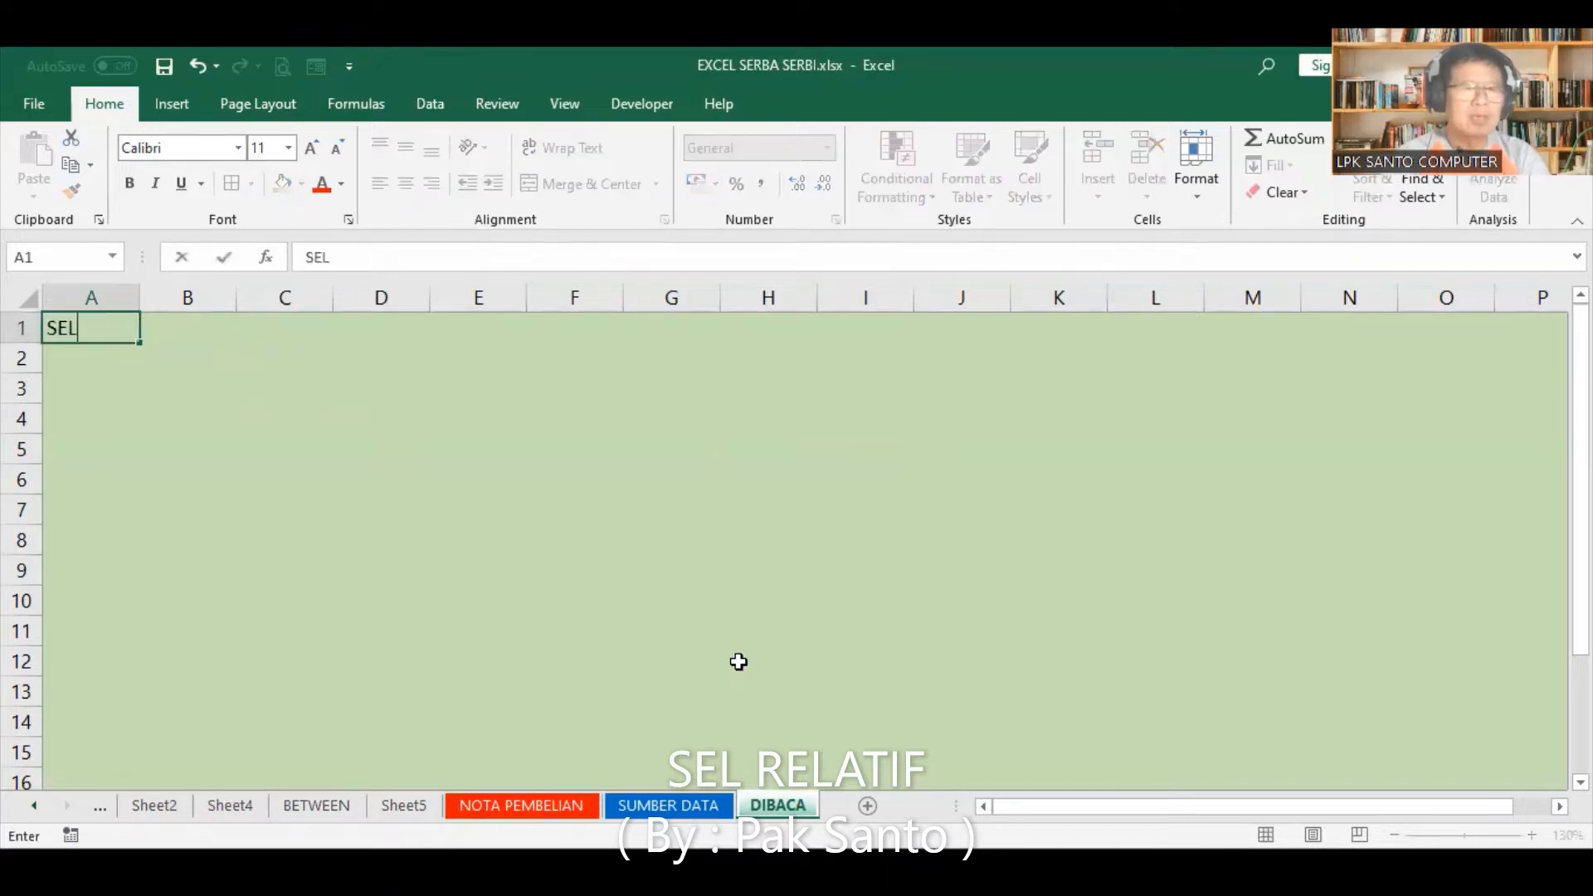
{"action": "type", "text": " RALATIF"}
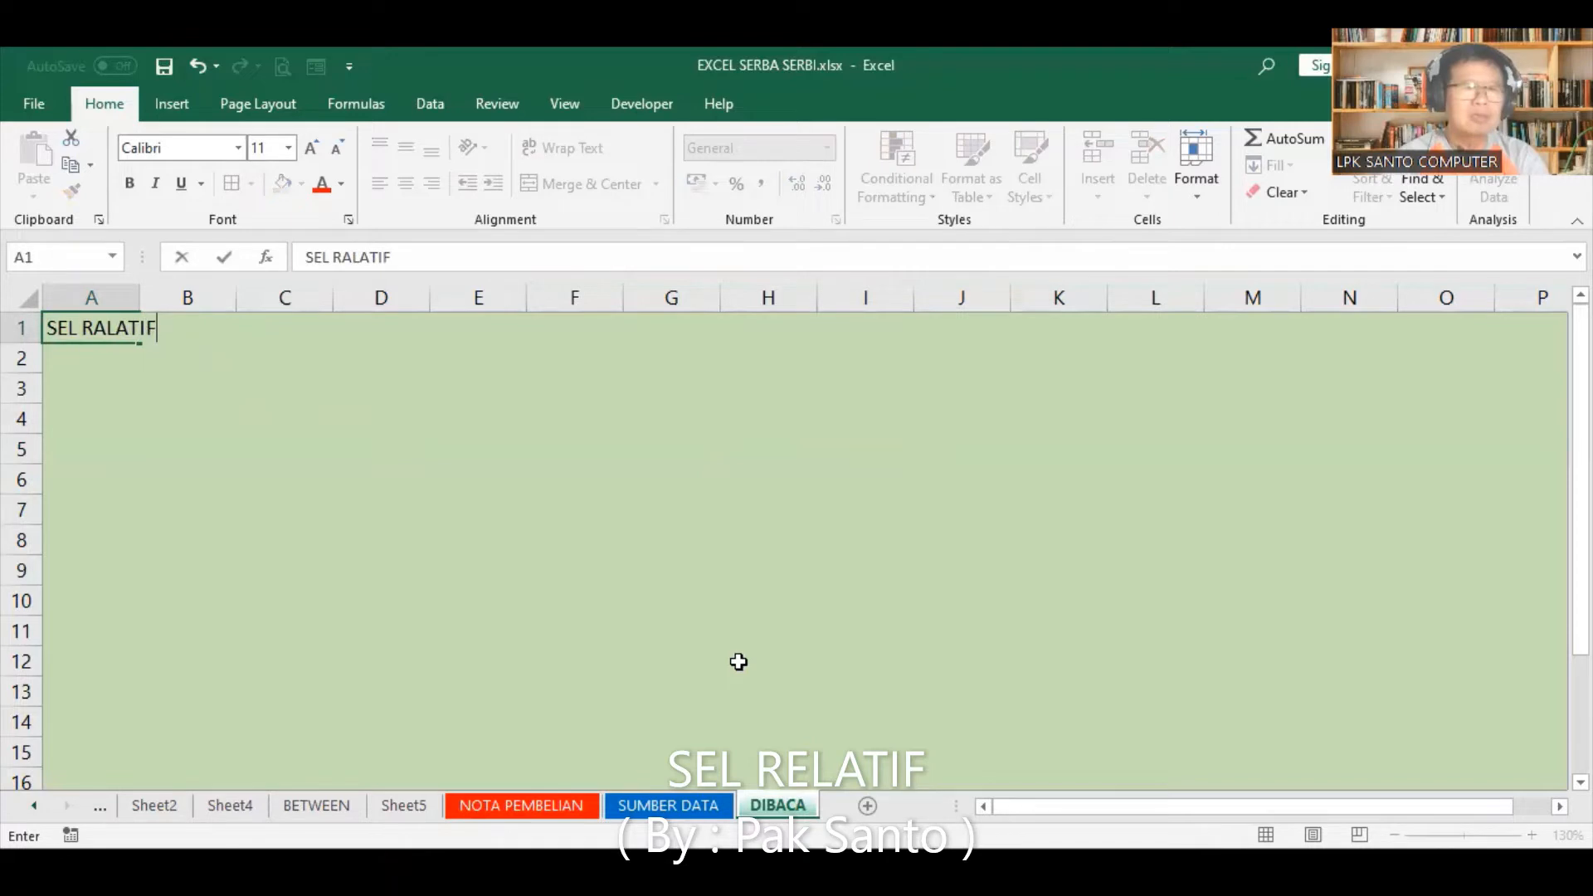
{"action": "key", "text": "Return"}
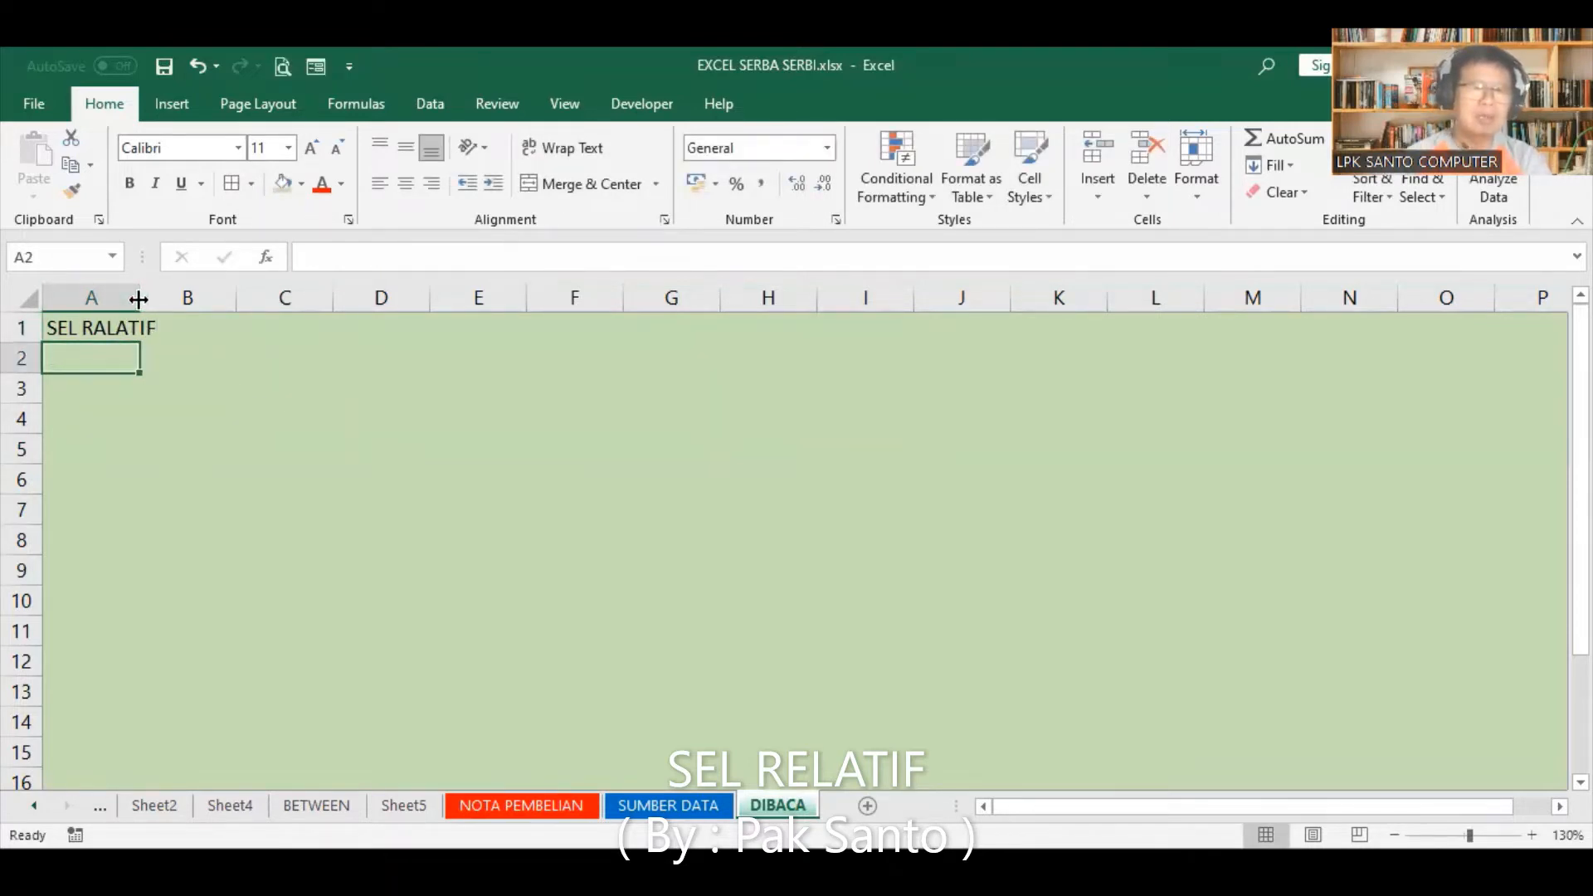
{"action": "left_click_drag", "start_coordinate": [139, 299], "coordinate": [163, 299]}
{"action": "left_click", "coordinate": [235, 382]}
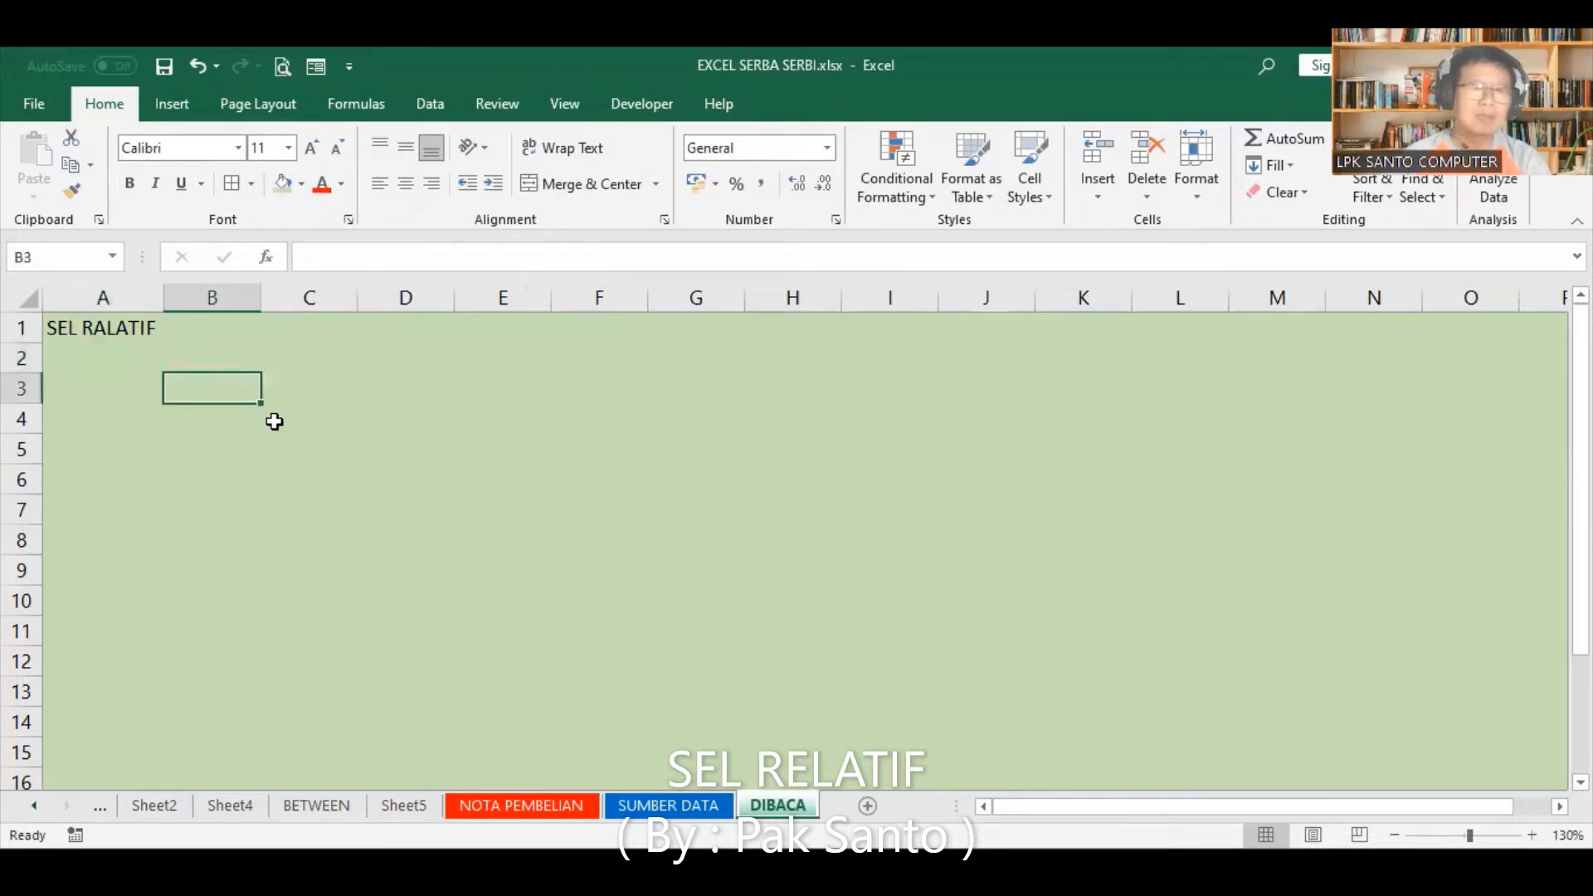
Step: Enter the table headers HARGA, JUMLAH and TOTAL in cells B5 to D5
{"action": "left_click", "coordinate": [216, 449]}
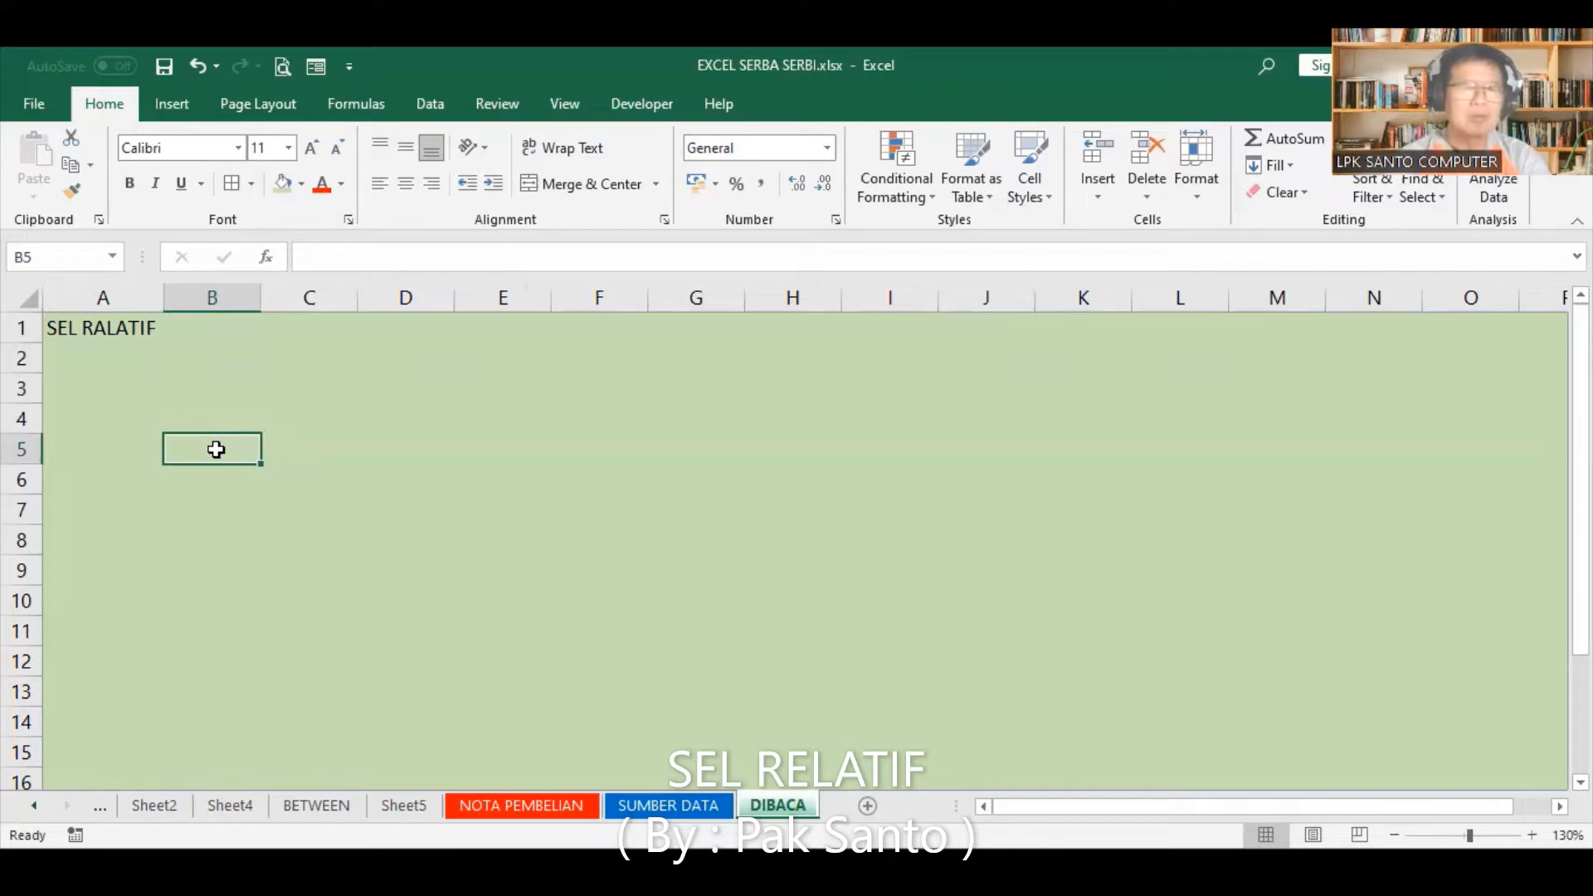
{"action": "type", "text": "HARGA"}
{"action": "key", "text": "Tab"}
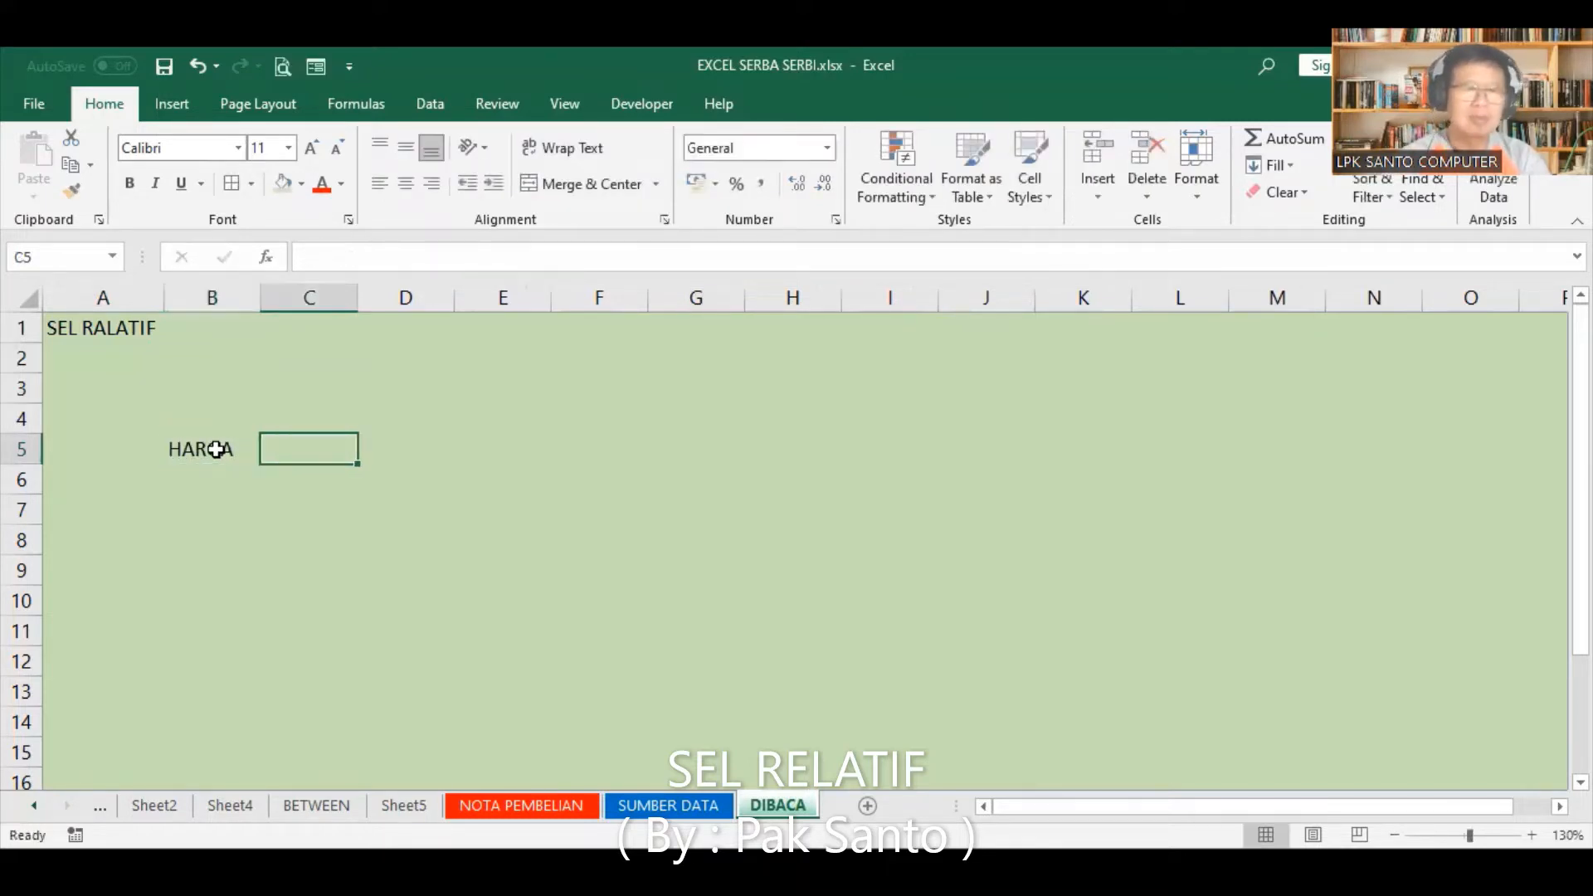
{"action": "type", "text": "JUMLAH"}
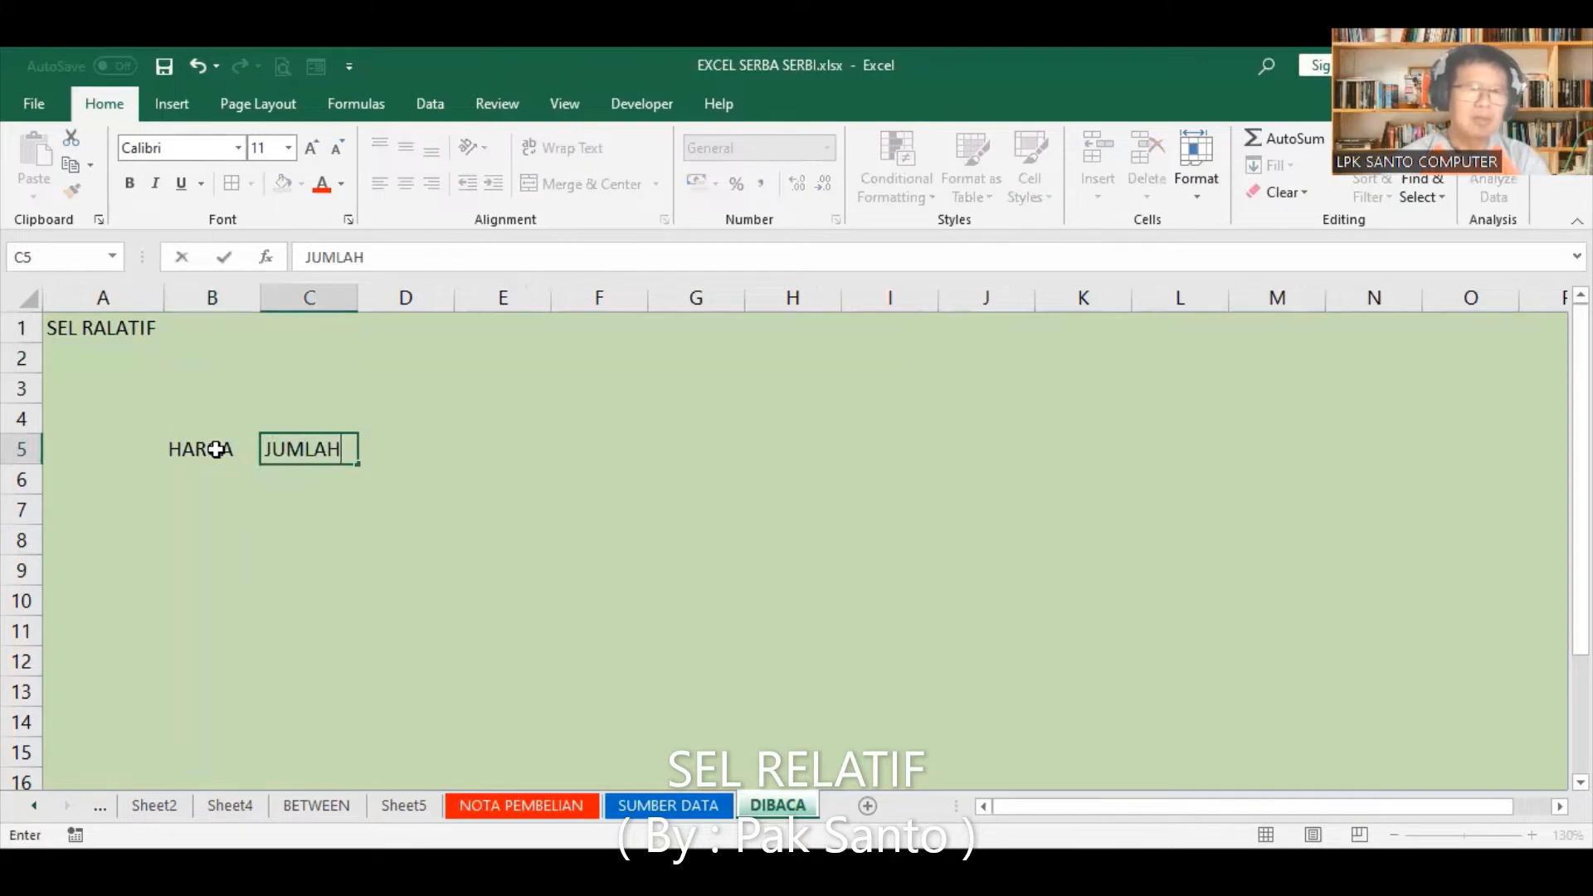
{"action": "key", "text": "Tab"}
{"action": "type", "text": "TOTAL"}
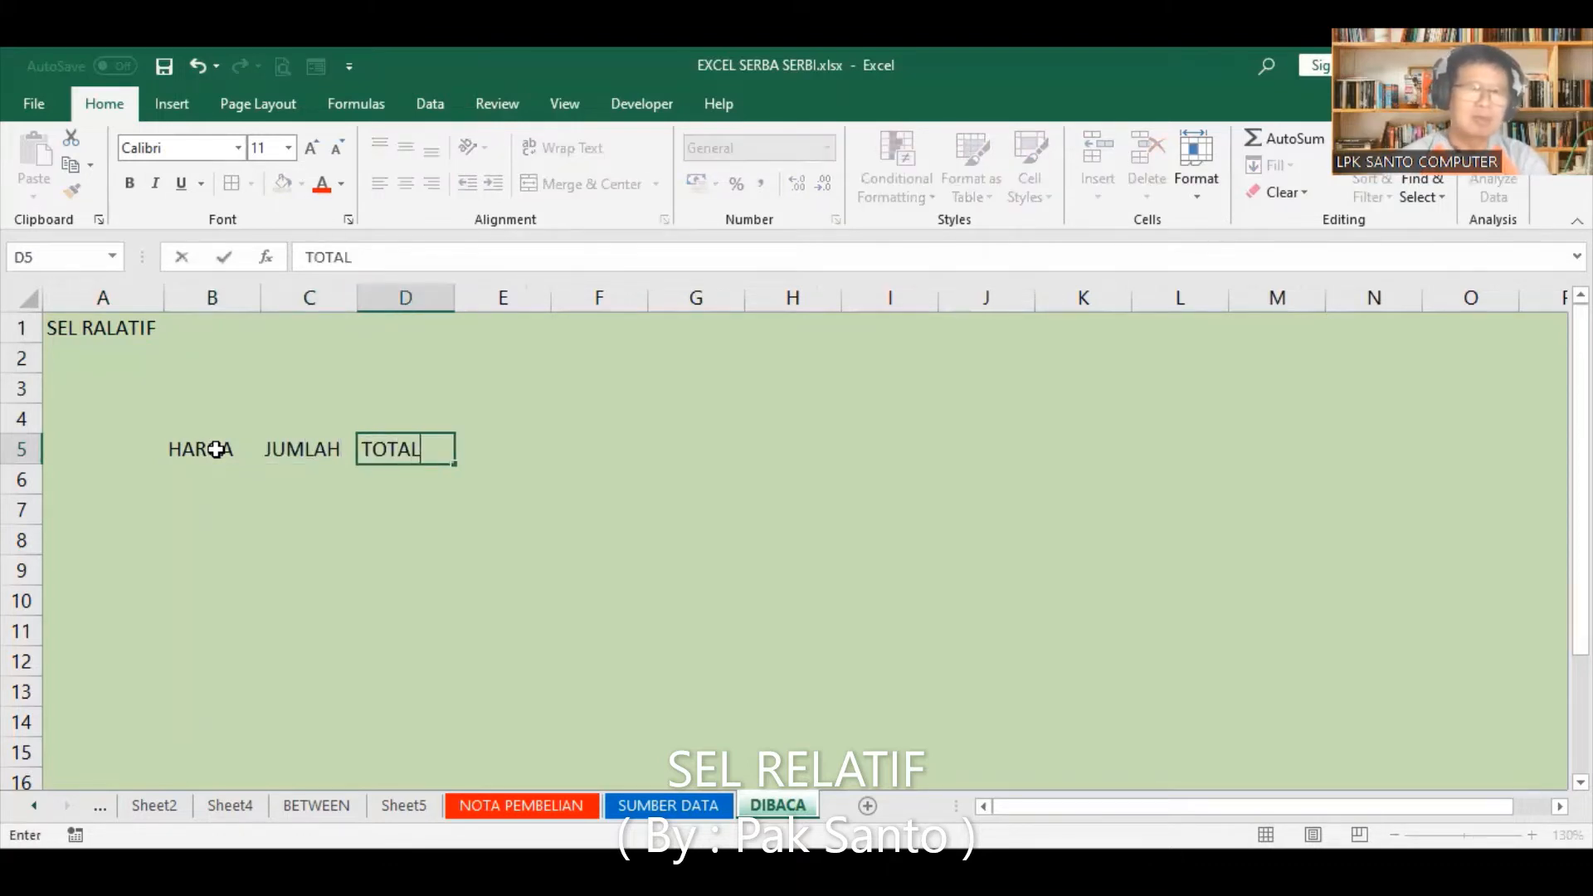
{"action": "key", "text": "Return"}
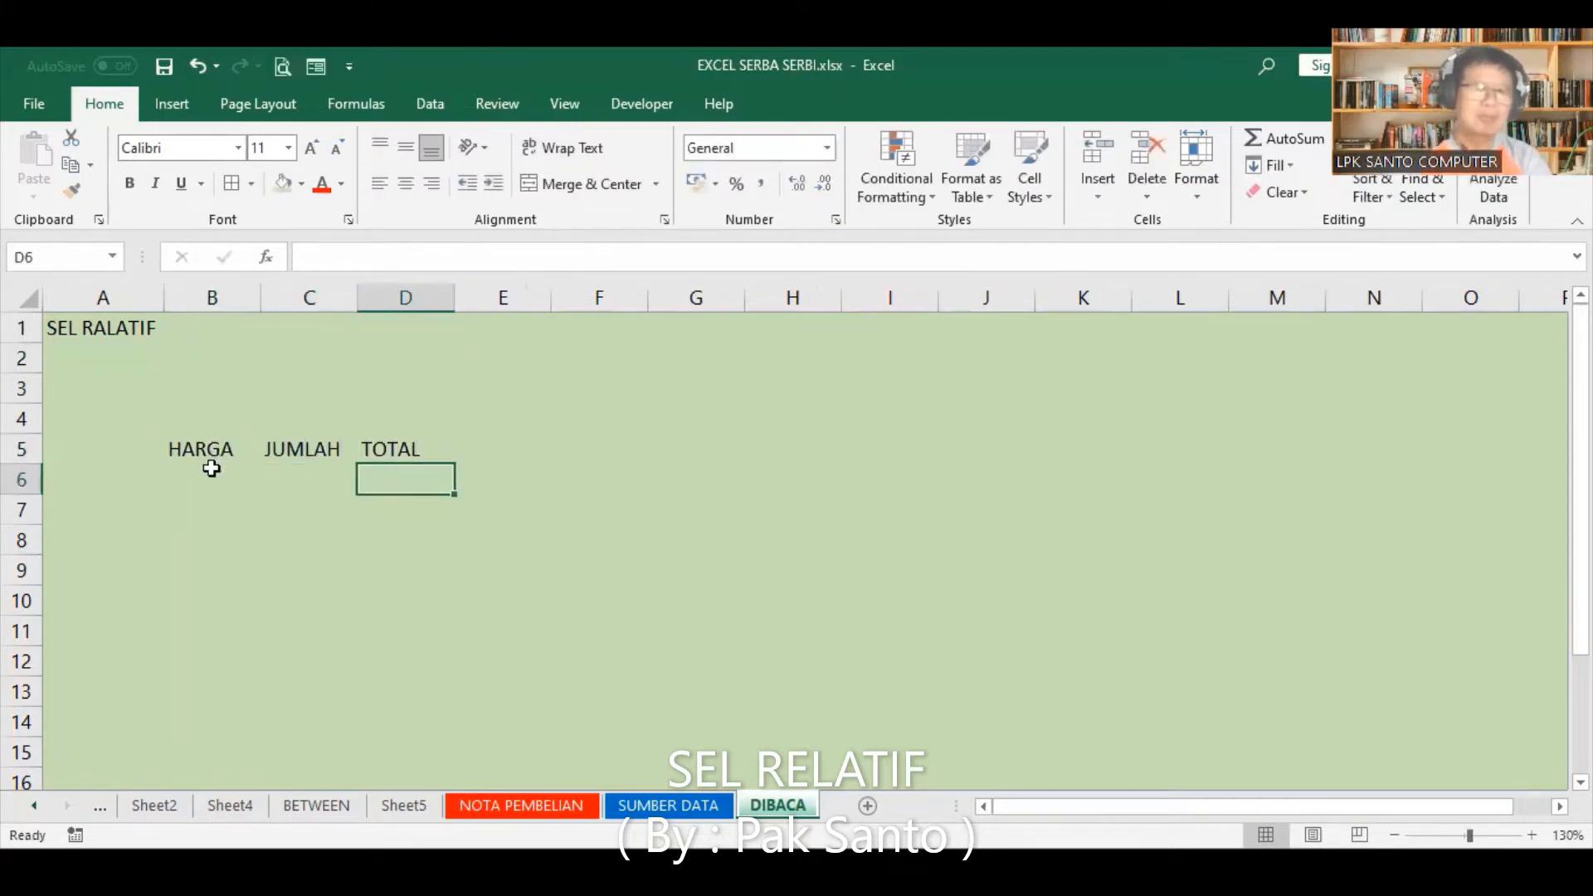
Step: Fill the HARGA column from B6 to B13 with 1000, 2500, 500, 100, 300, 2000, 5000 and 10000
{"action": "left_click", "coordinate": [206, 467]}
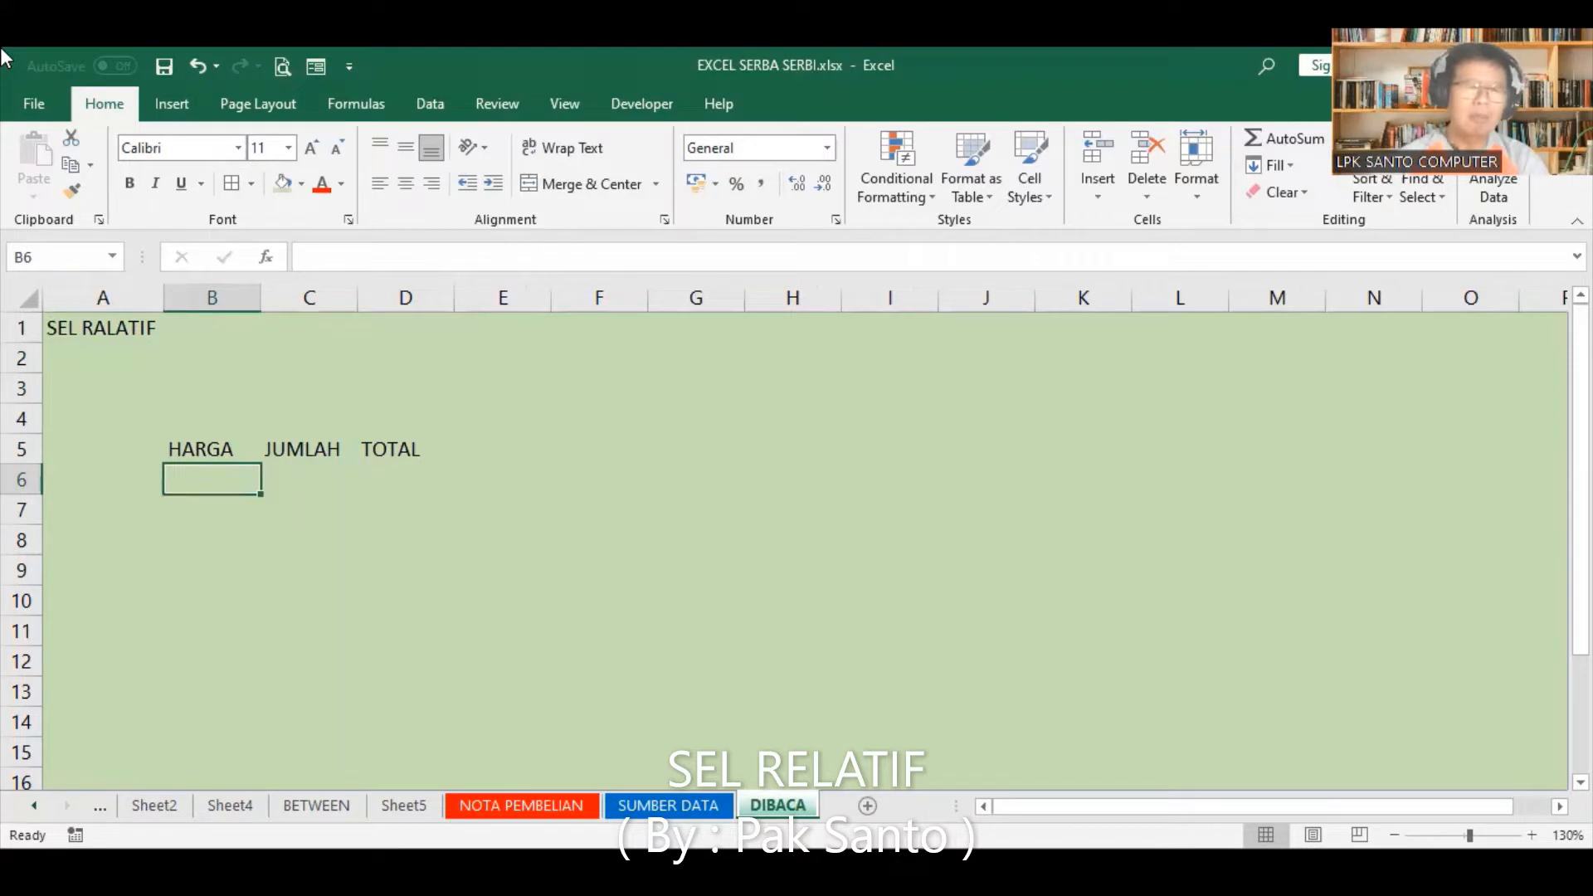
{"action": "type", "text": "1000"}
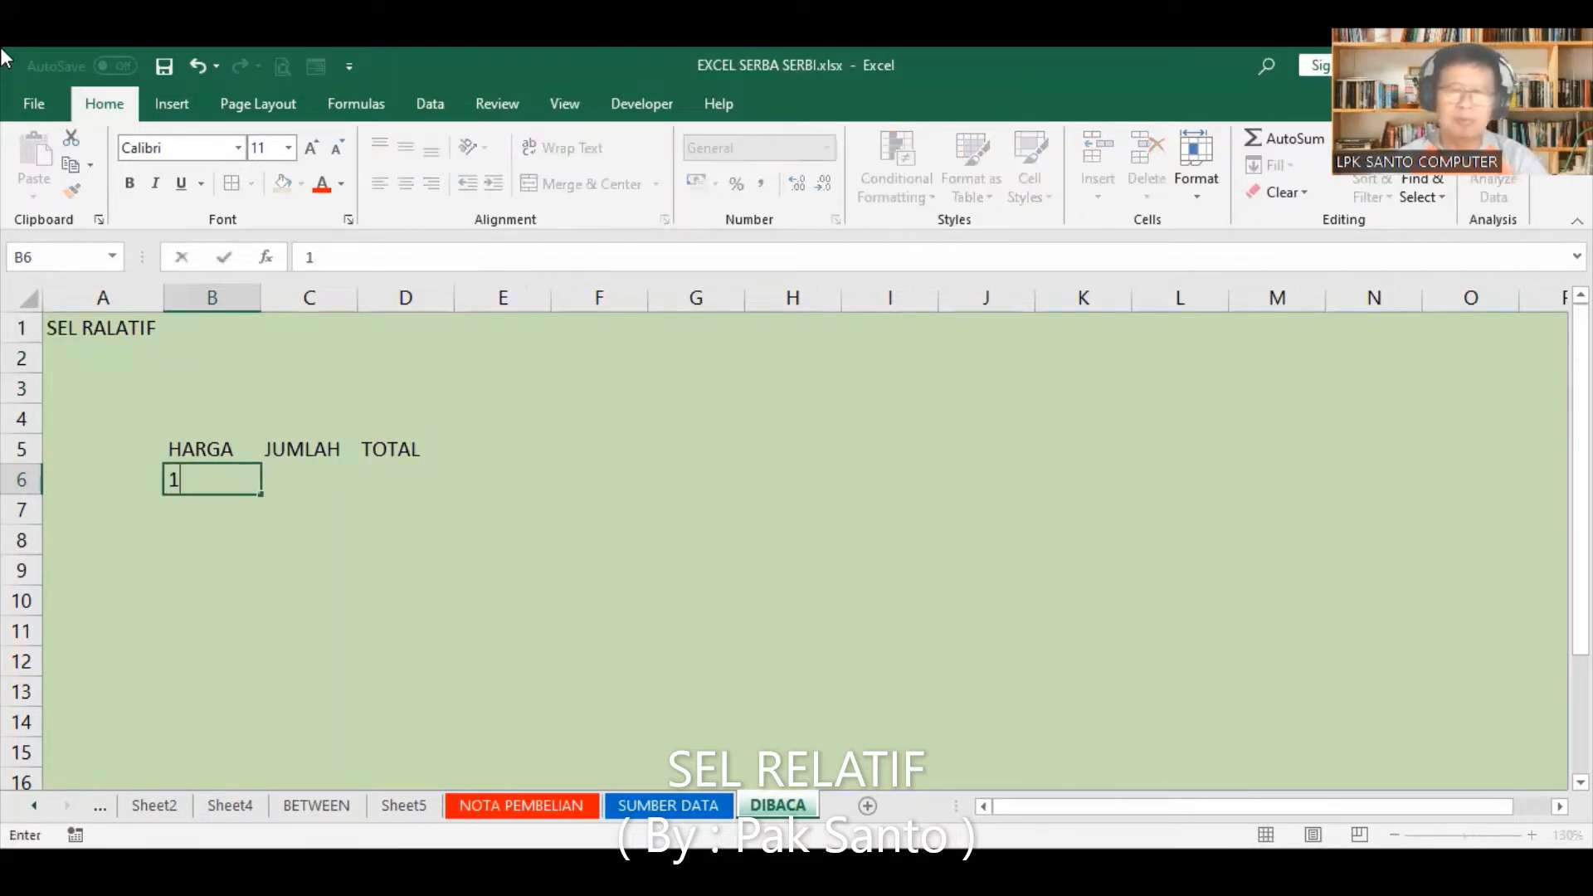
{"action": "key", "text": "Return"}
{"action": "type", "text": "2500"}
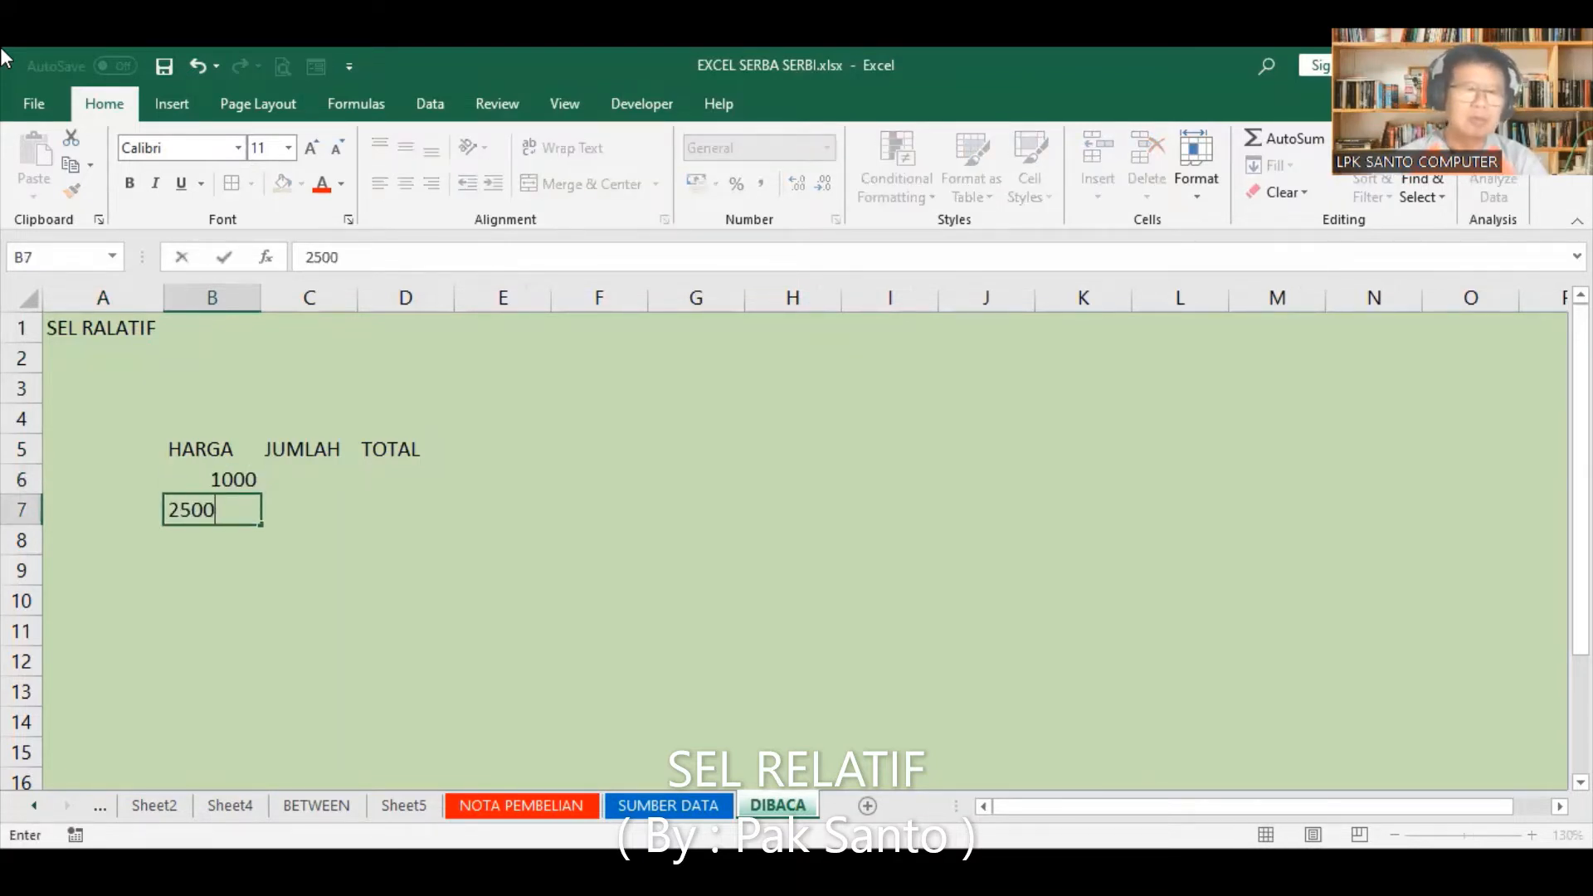
{"action": "key", "text": "Return"}
{"action": "type", "text": "500"}
{"action": "key", "text": "Return"}
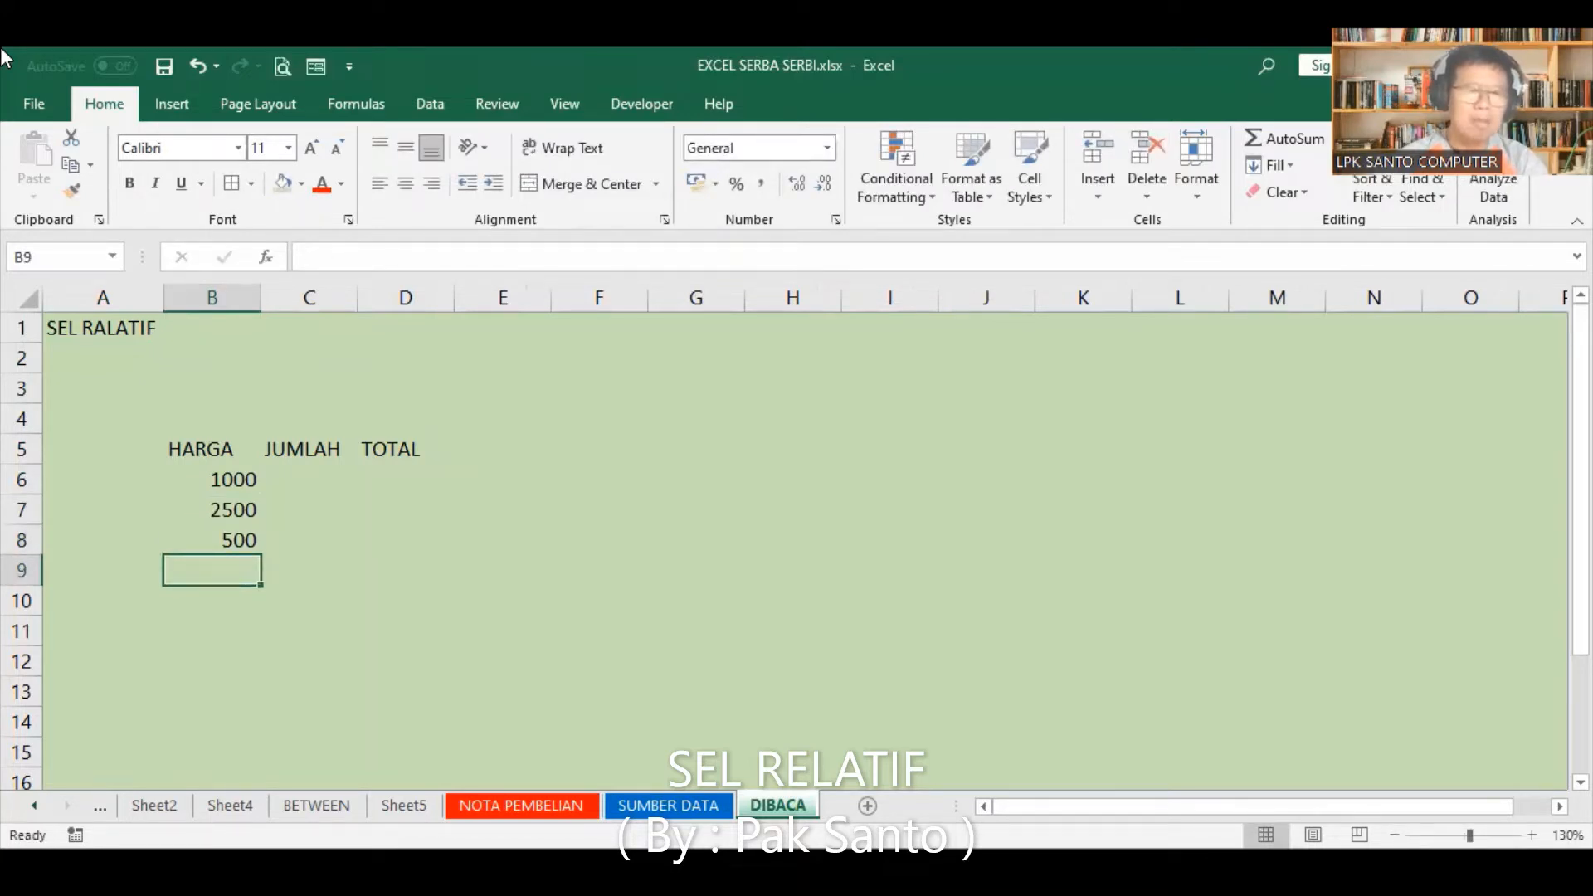
{"action": "type", "text": "1"}
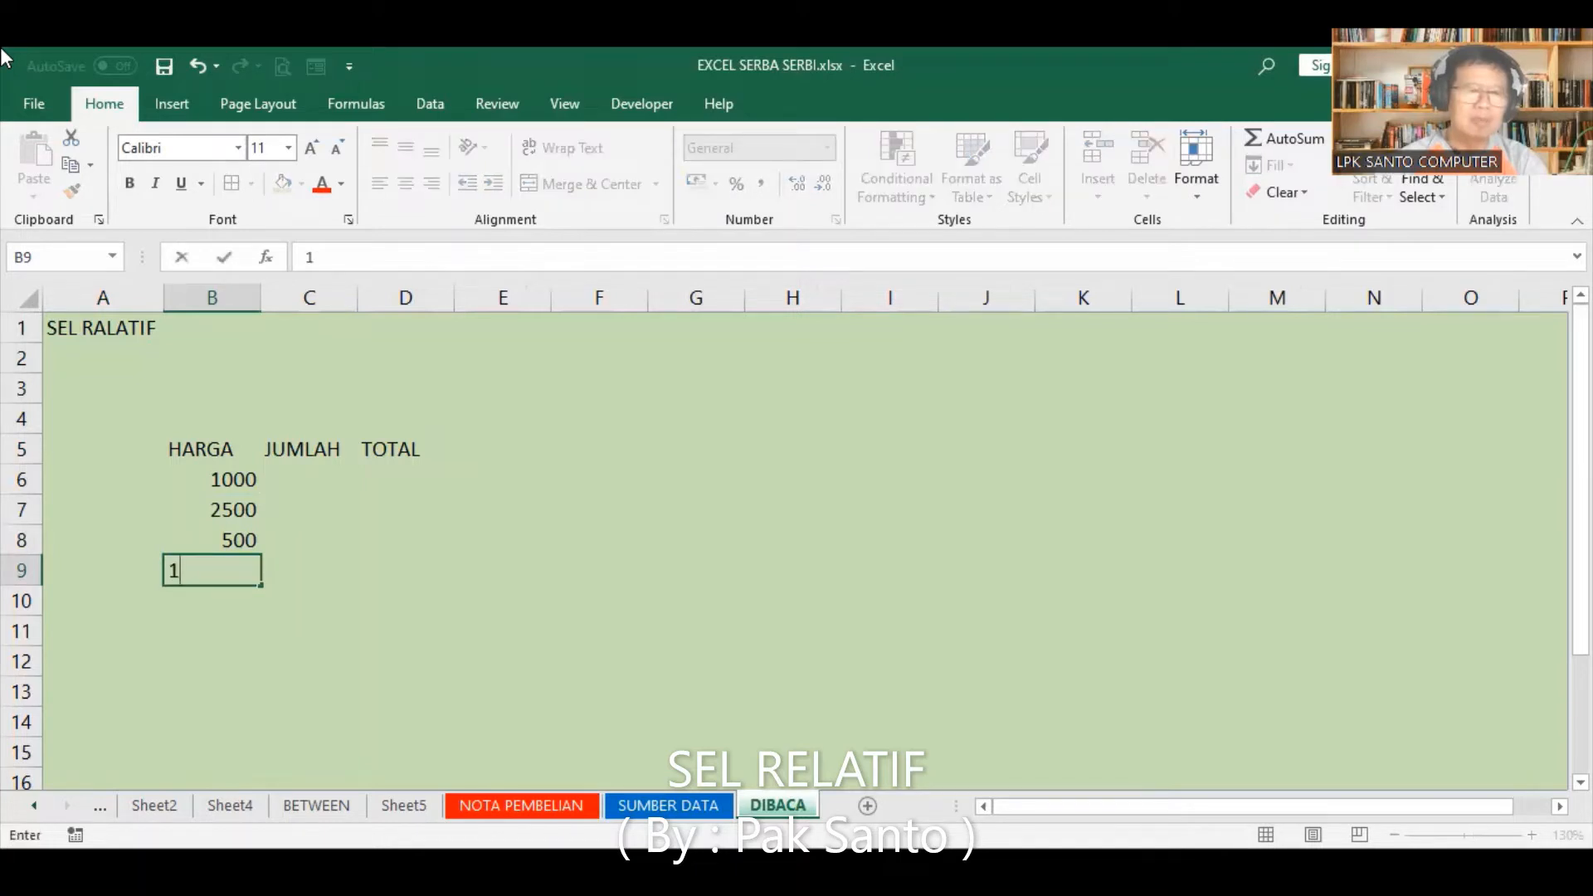
{"action": "type", "text": "00"}
{"action": "key", "text": "Return"}
{"action": "type", "text": "300"}
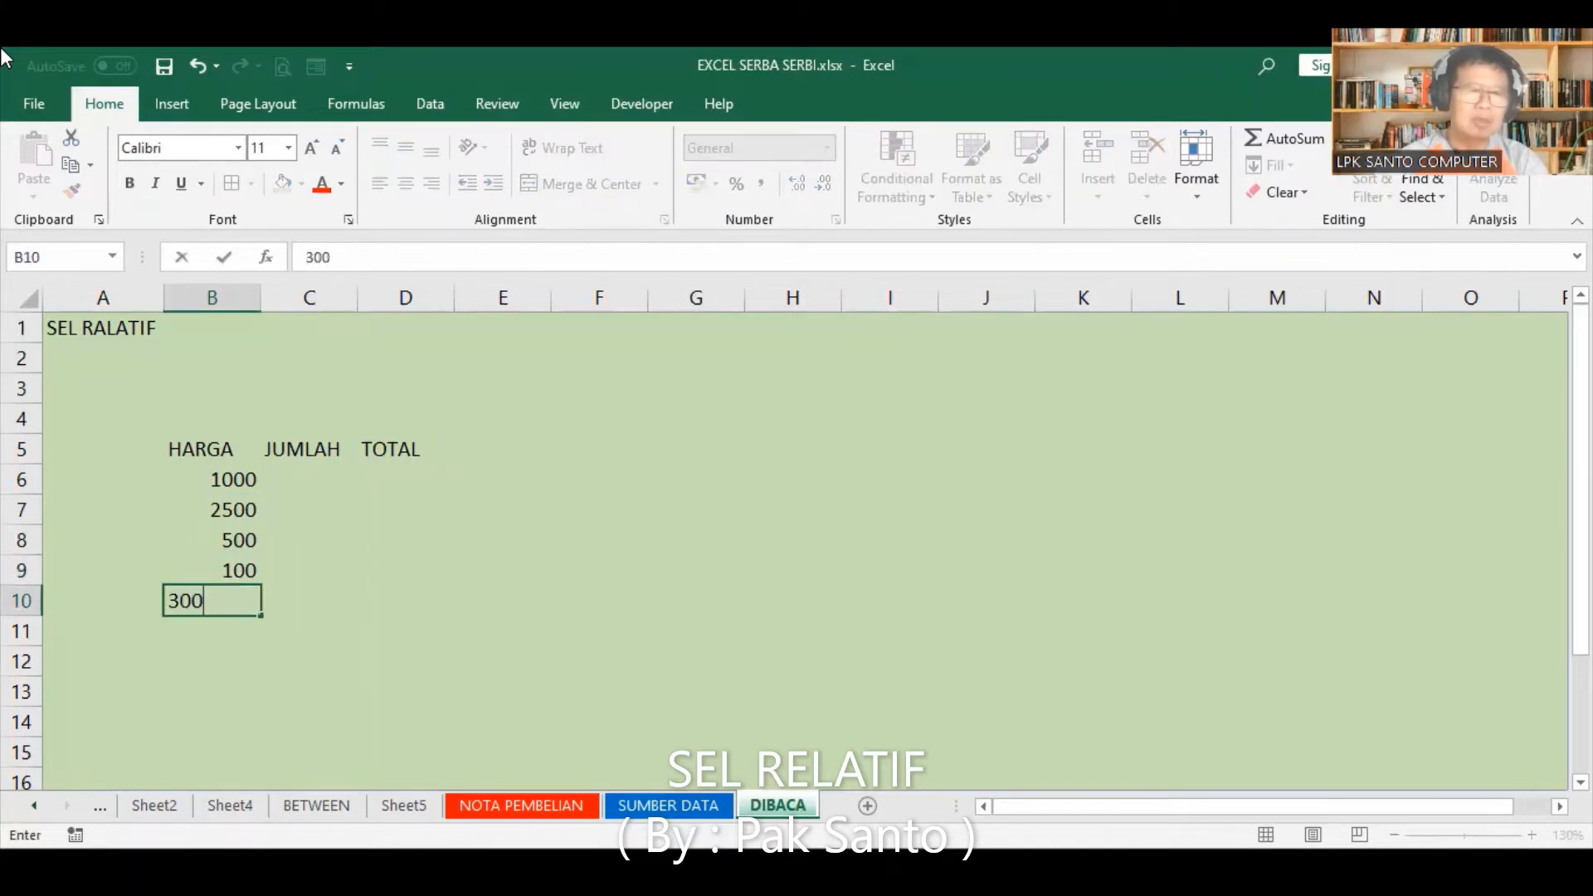
{"action": "key", "text": "Return"}
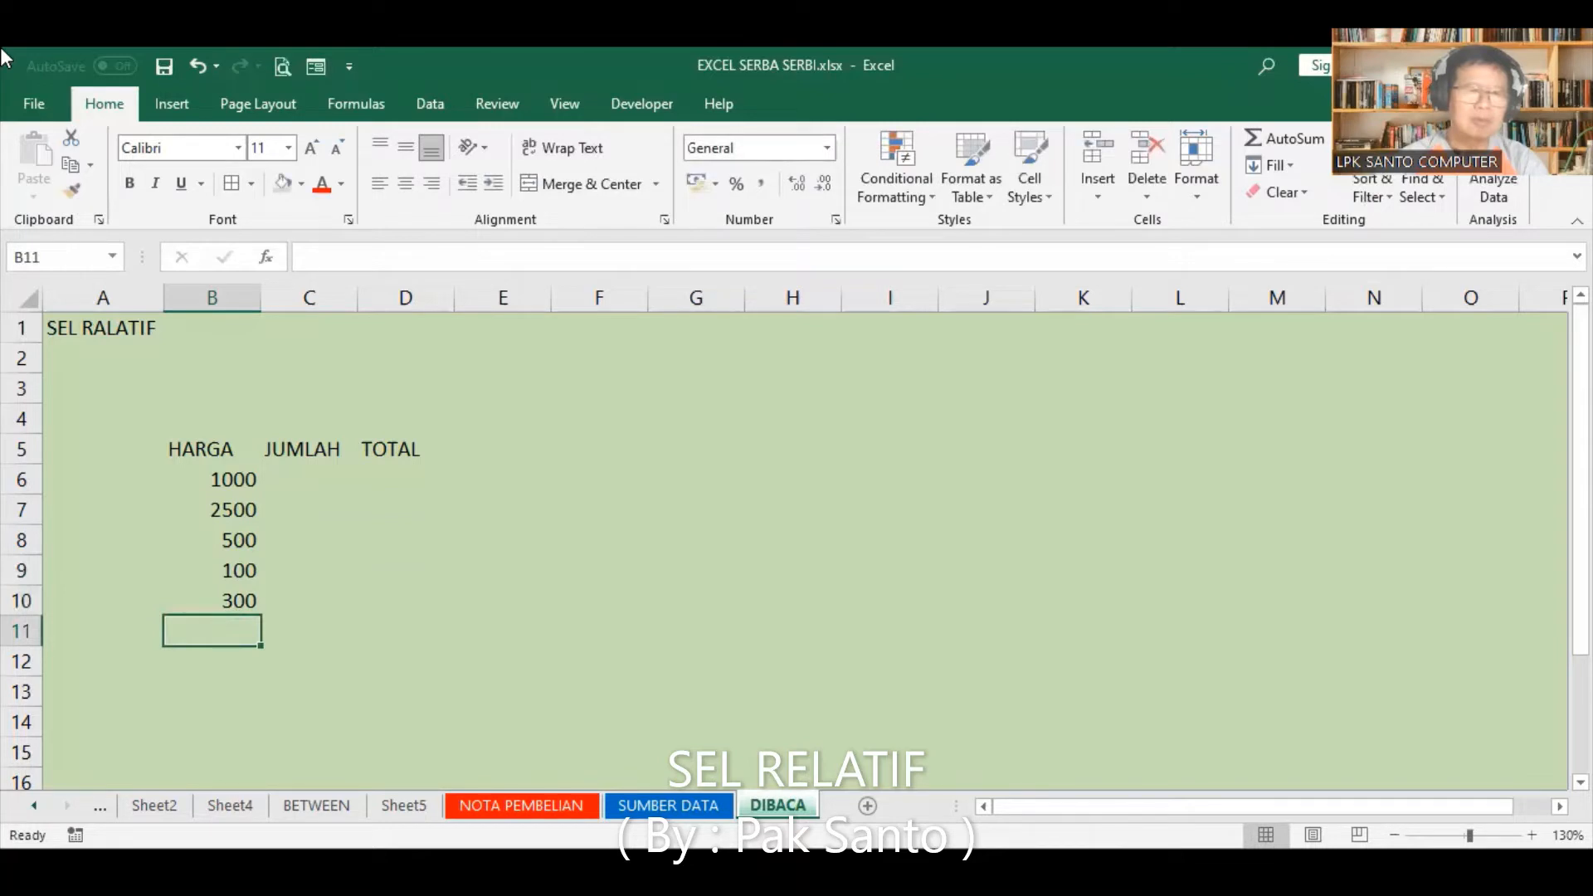
{"action": "type", "text": "2000"}
{"action": "key", "text": "Return"}
{"action": "type", "text": "50"}
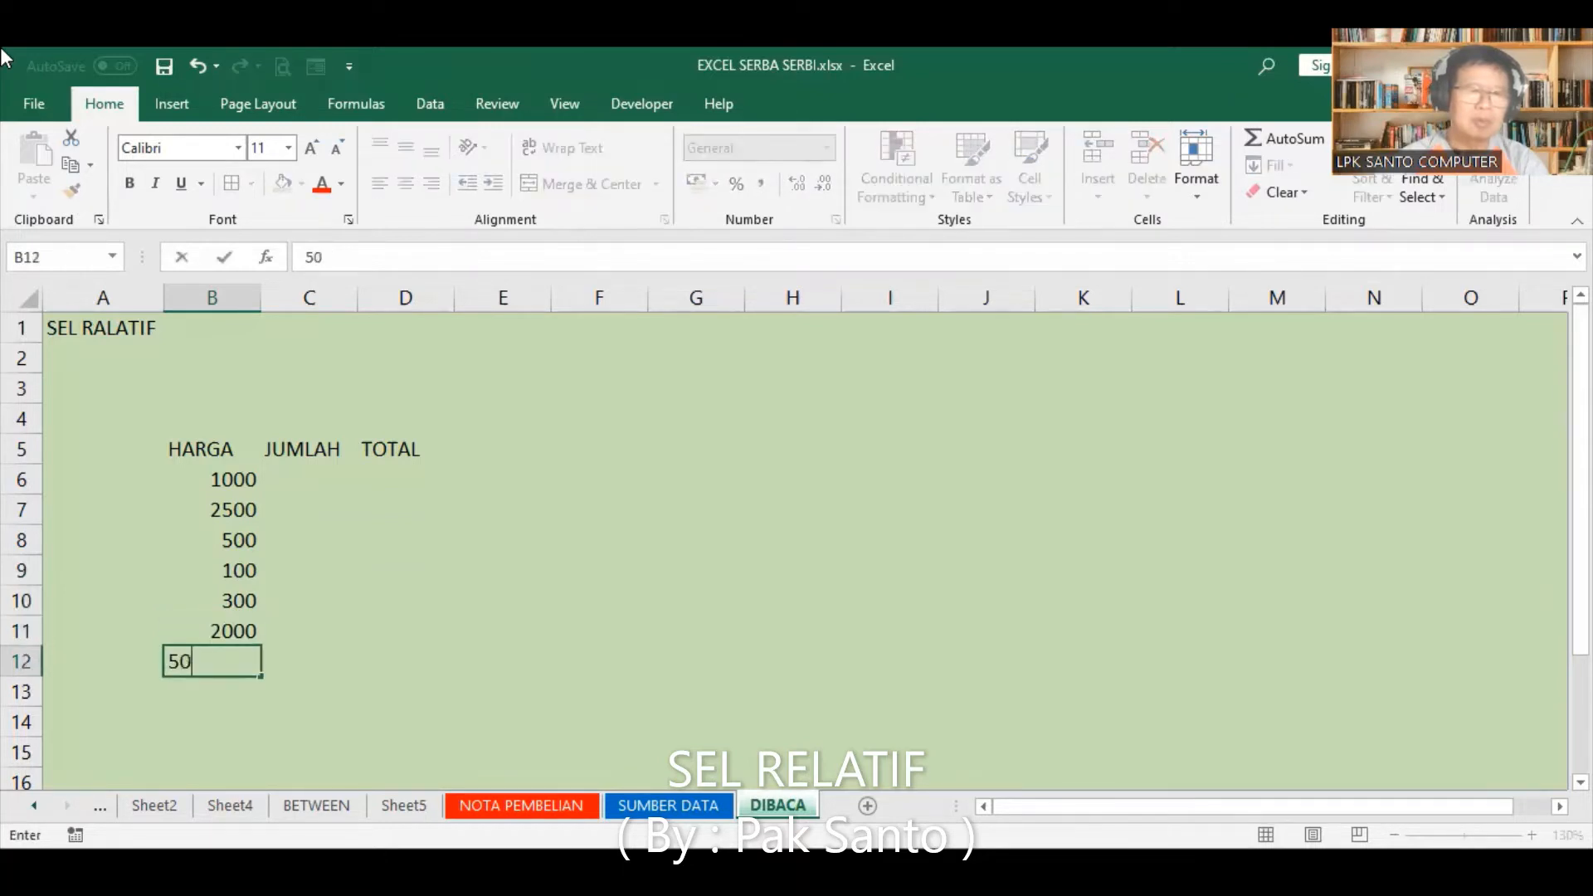
{"action": "type", "text": "00"}
{"action": "key", "text": "Return"}
{"action": "type", "text": "10"}
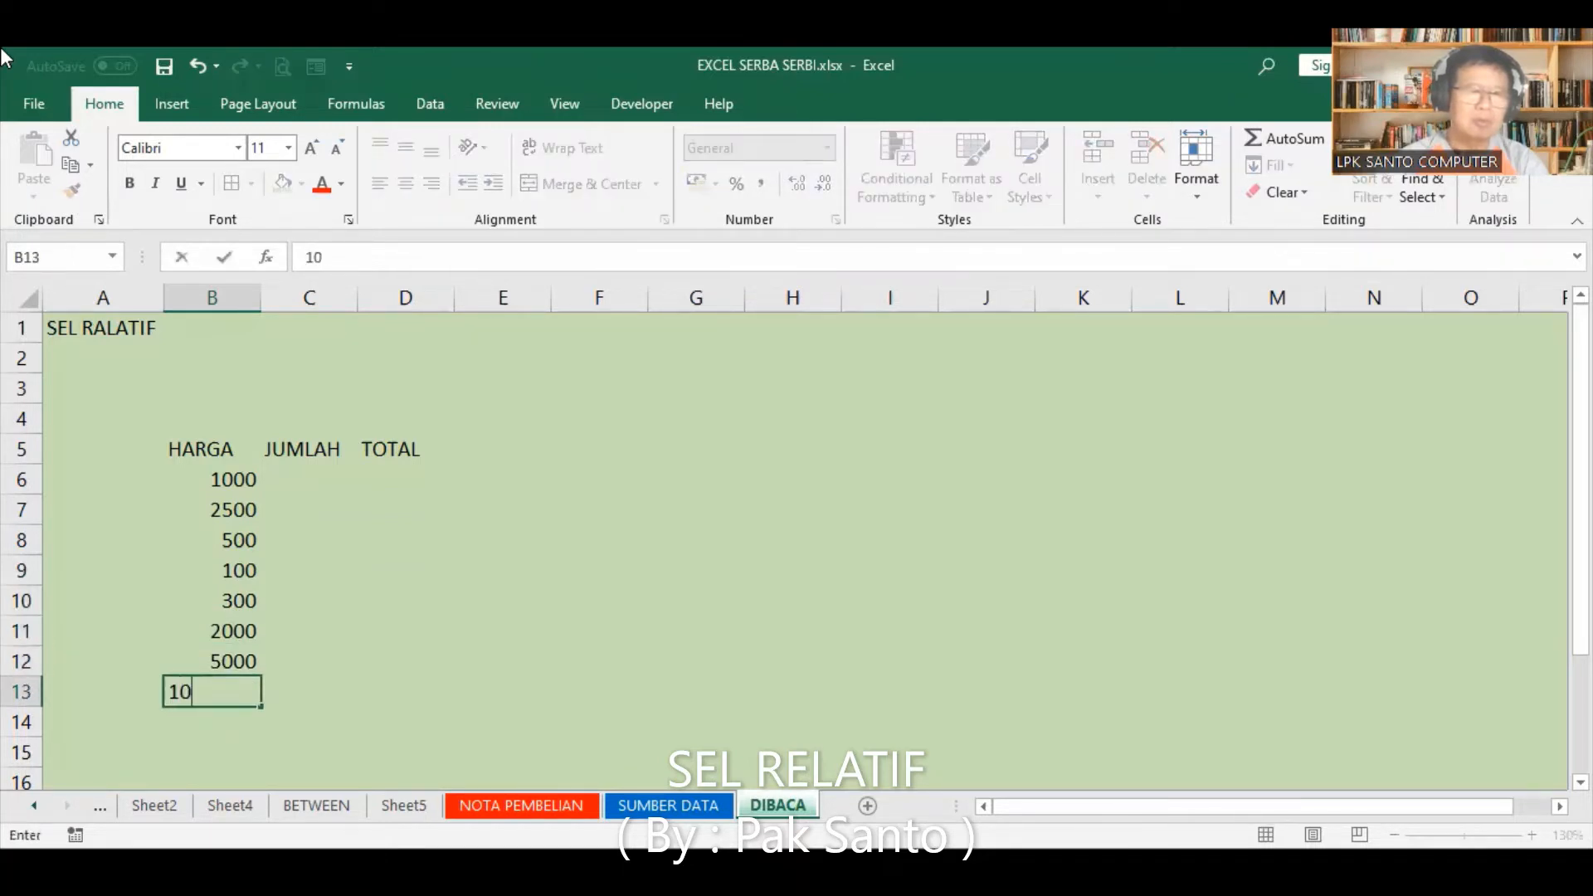
{"action": "type", "text": "0000"}
{"action": "key", "text": "Return"}
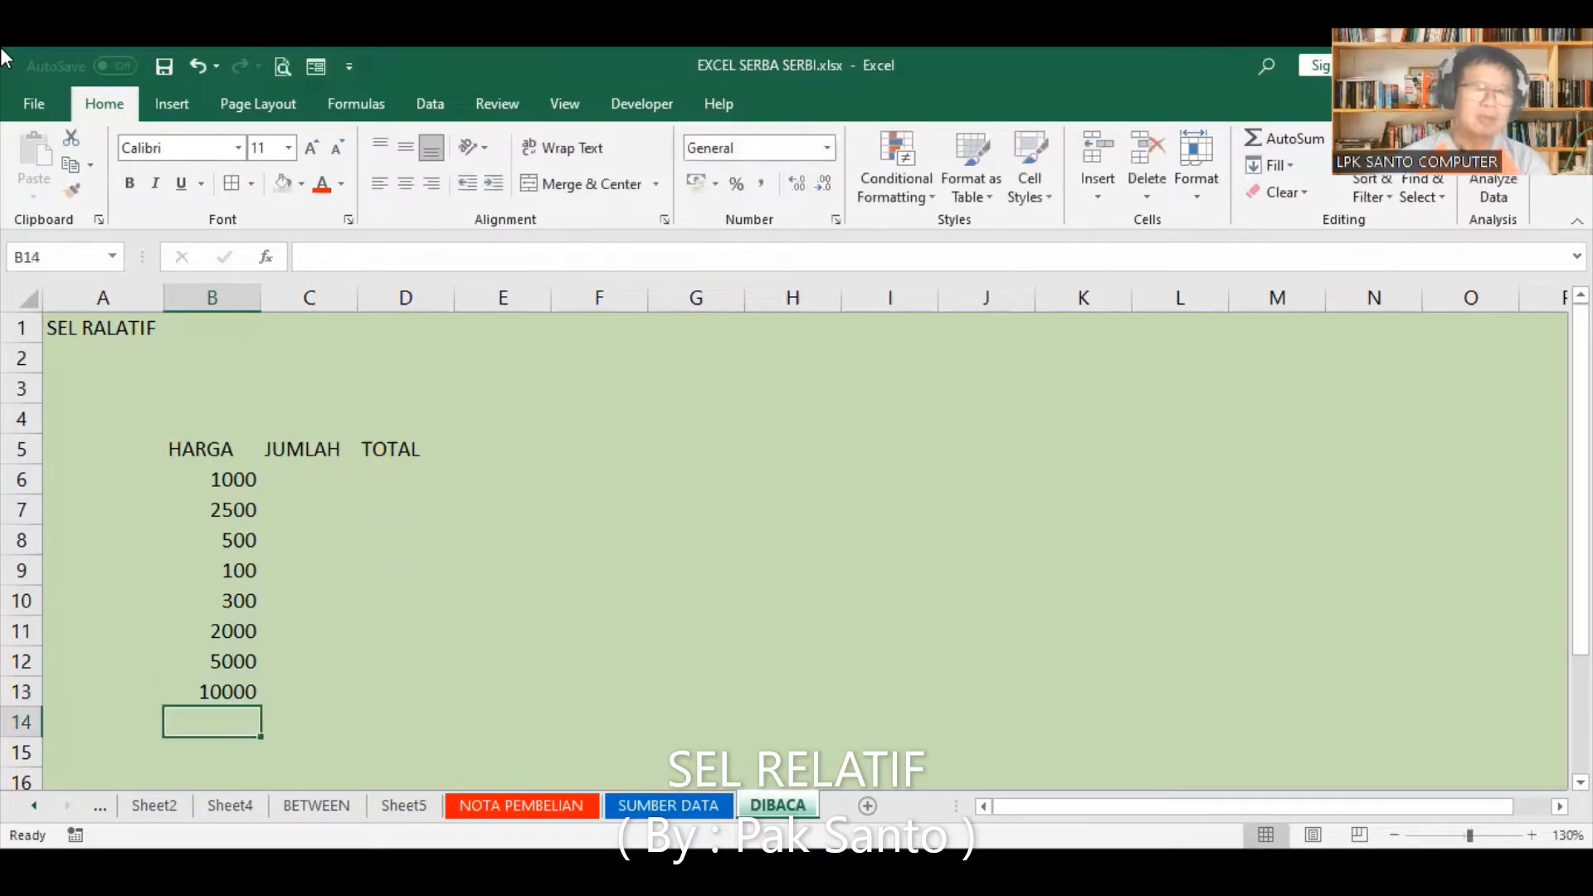
Step: Apply all borders to the table B5:D13 and format its numbers with thousands separators and no decimals
{"action": "left_click", "coordinate": [187, 448]}
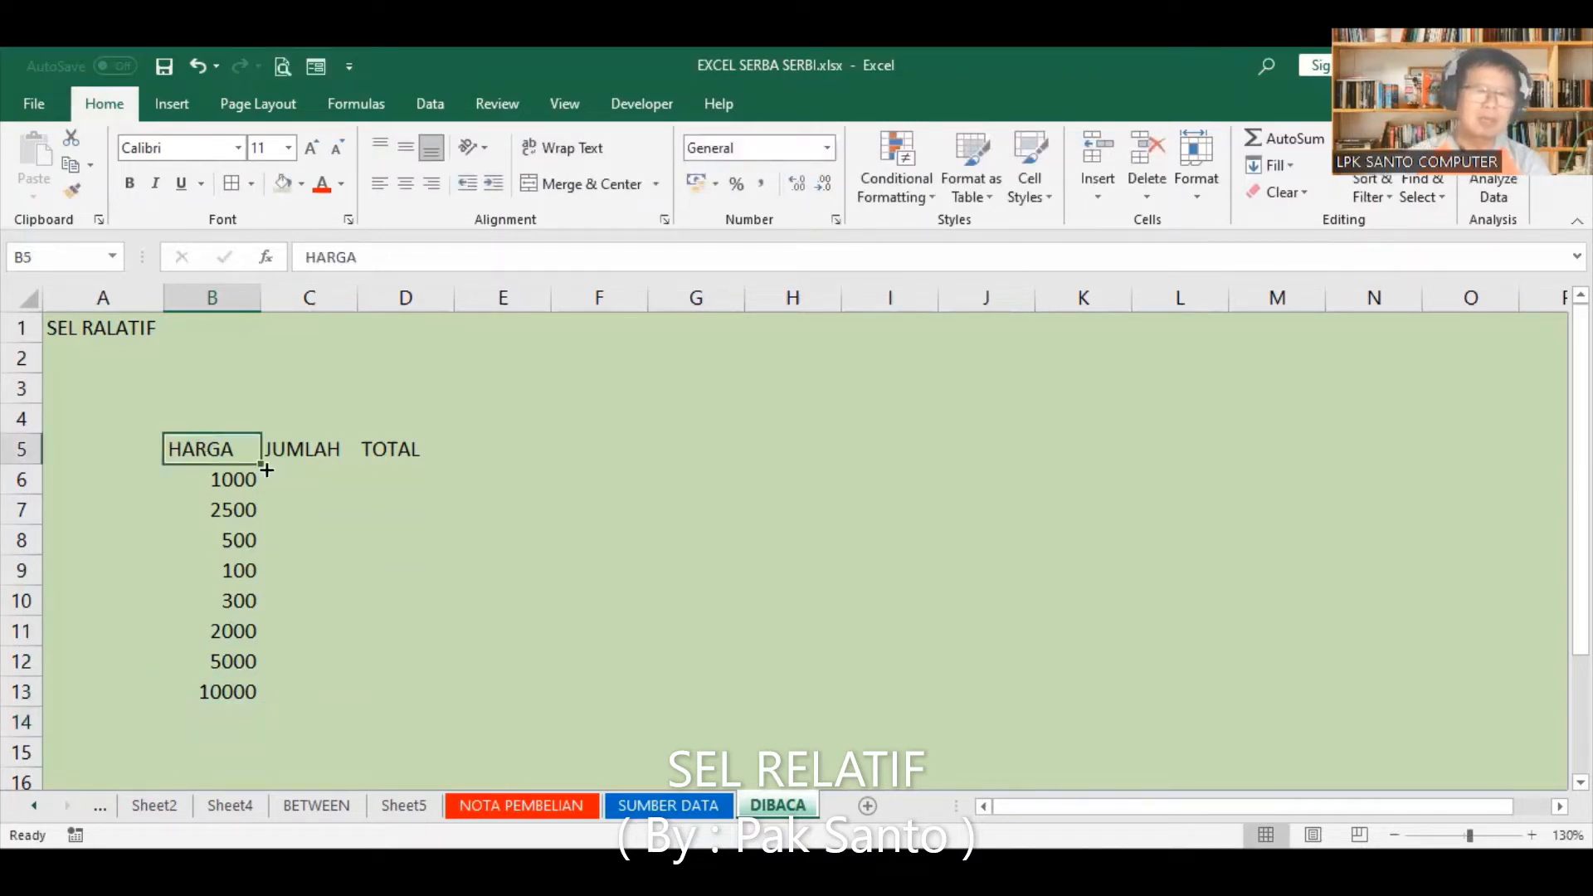
{"action": "left_click", "coordinate": [399, 690], "text": "shift"}
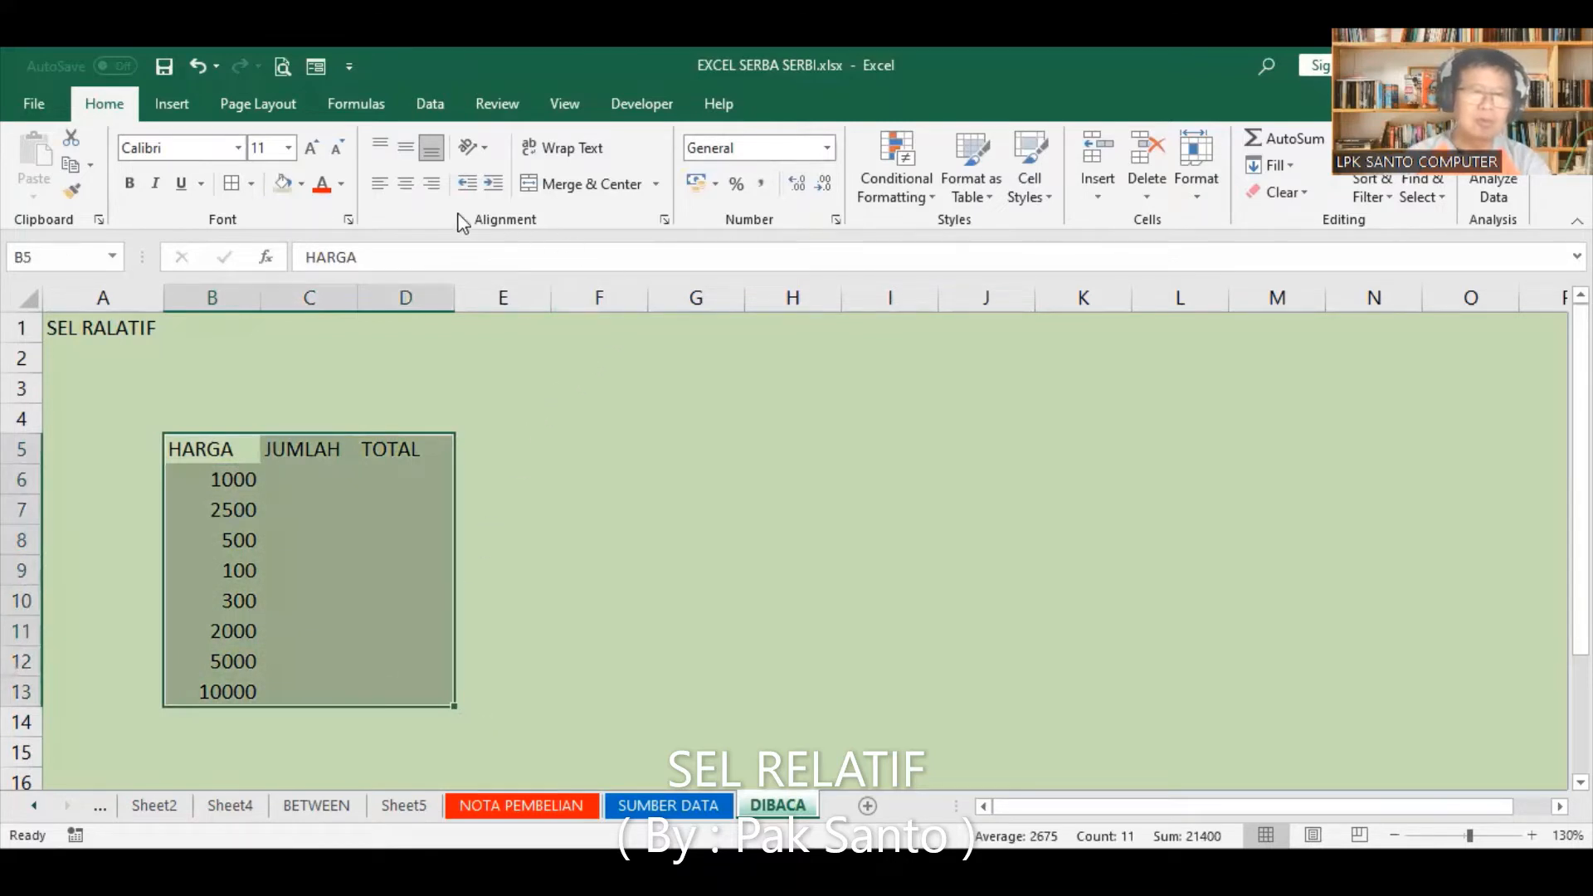
{"action": "left_click", "coordinate": [232, 183]}
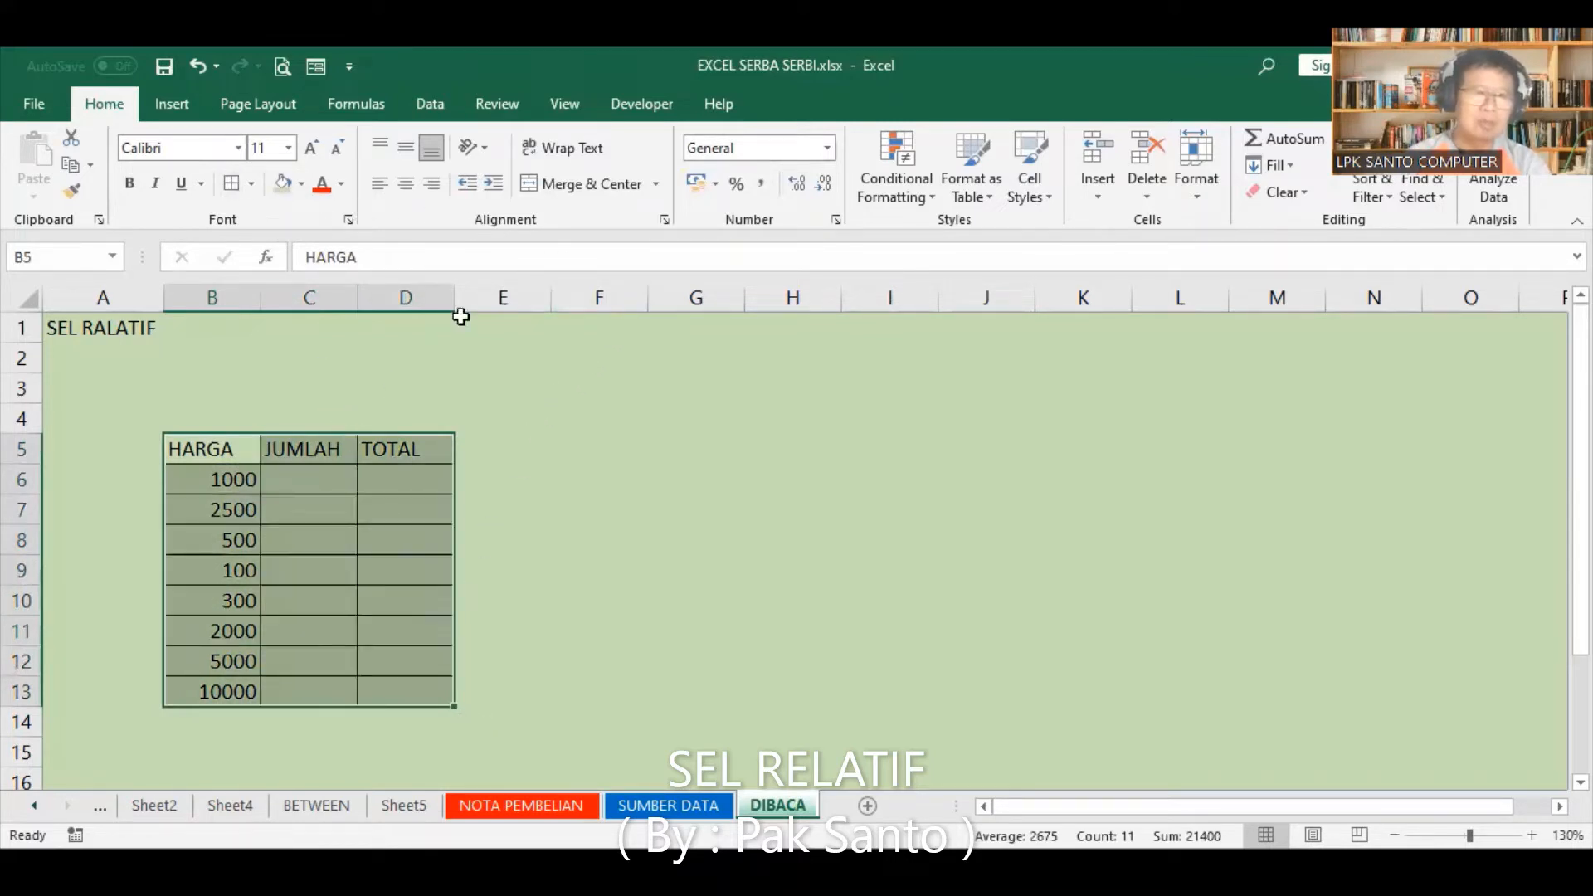
{"action": "left_click", "coordinate": [760, 183]}
{"action": "left_click", "coordinate": [822, 182]}
{"action": "left_click", "coordinate": [821, 183]}
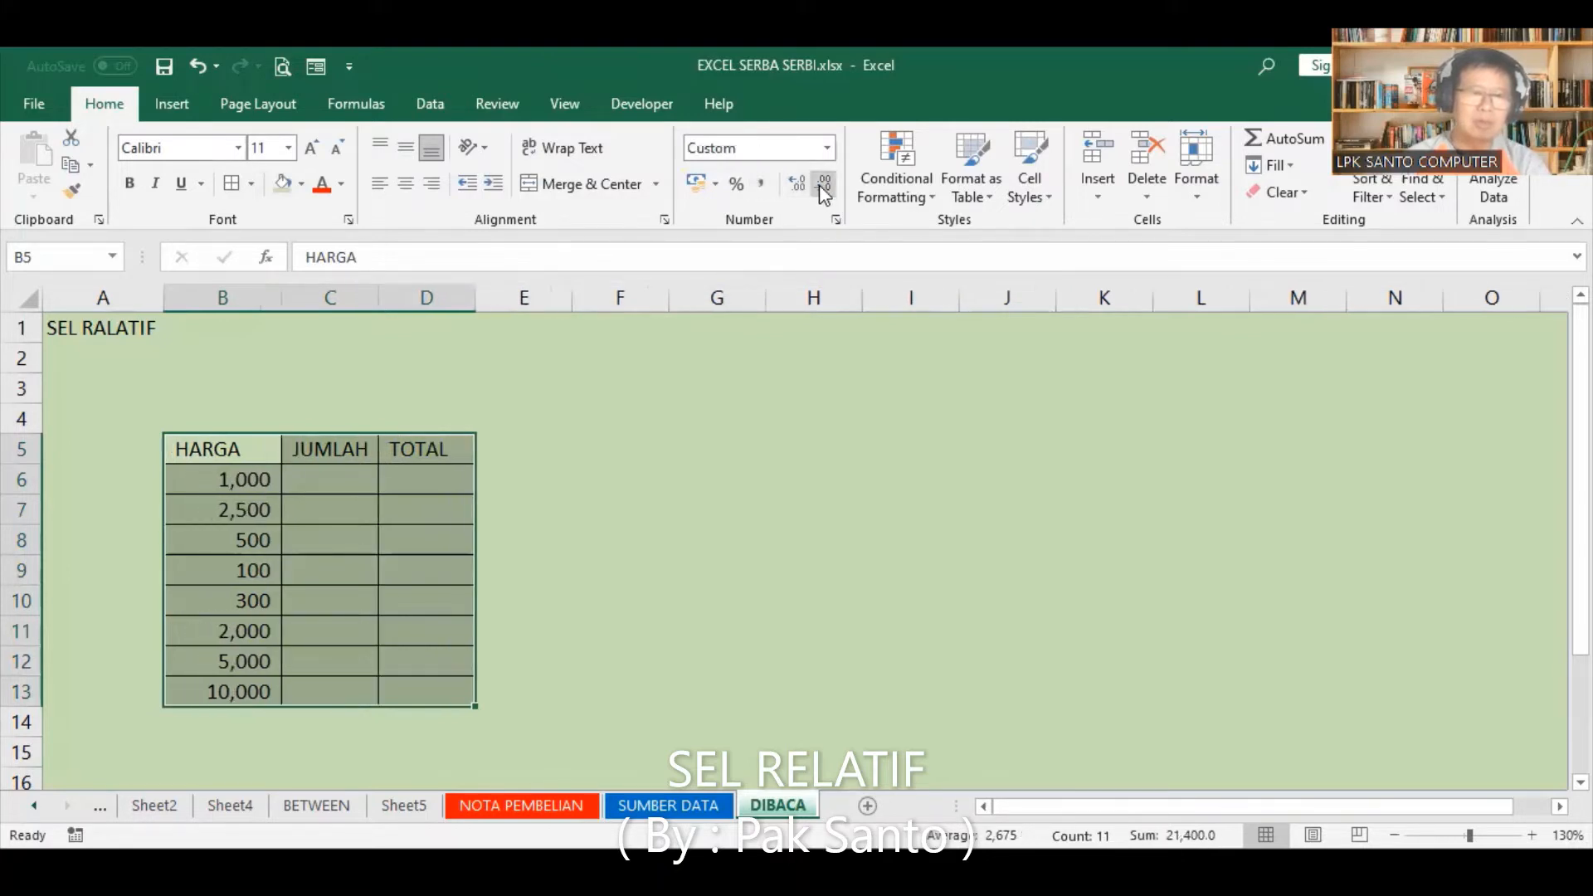
Step: Autofit the width of the HARGA column and slightly widen the JUMLAH column
{"action": "double_click", "coordinate": [281, 296]}
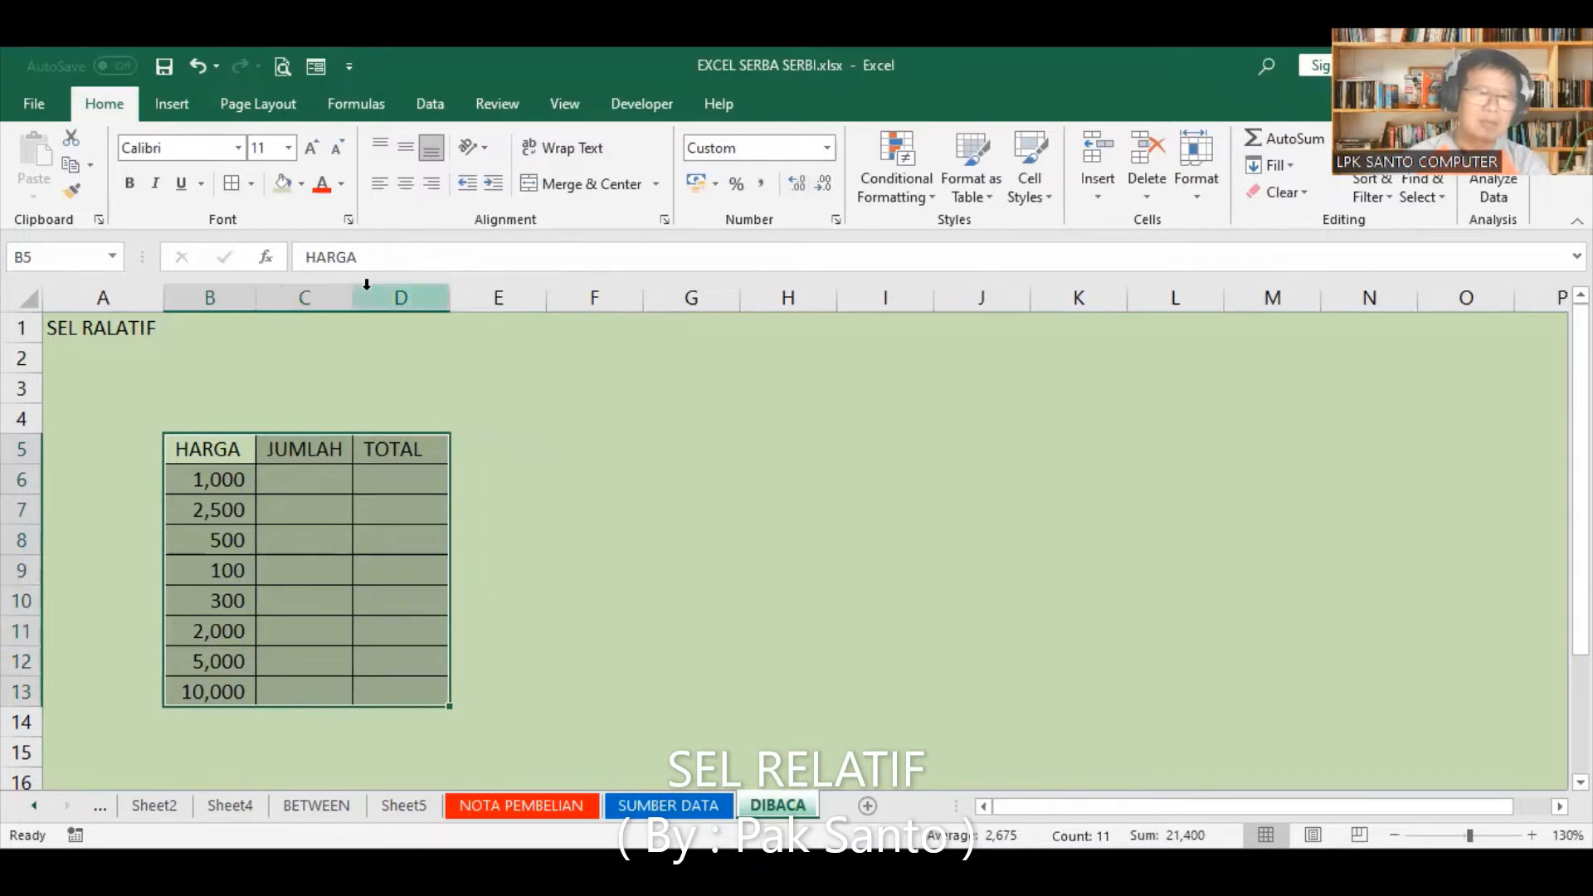
{"action": "left_click", "coordinate": [367, 286]}
{"action": "left_click_drag", "start_coordinate": [359, 290], "coordinate": [364, 290]}
{"action": "left_click", "coordinate": [515, 448]}
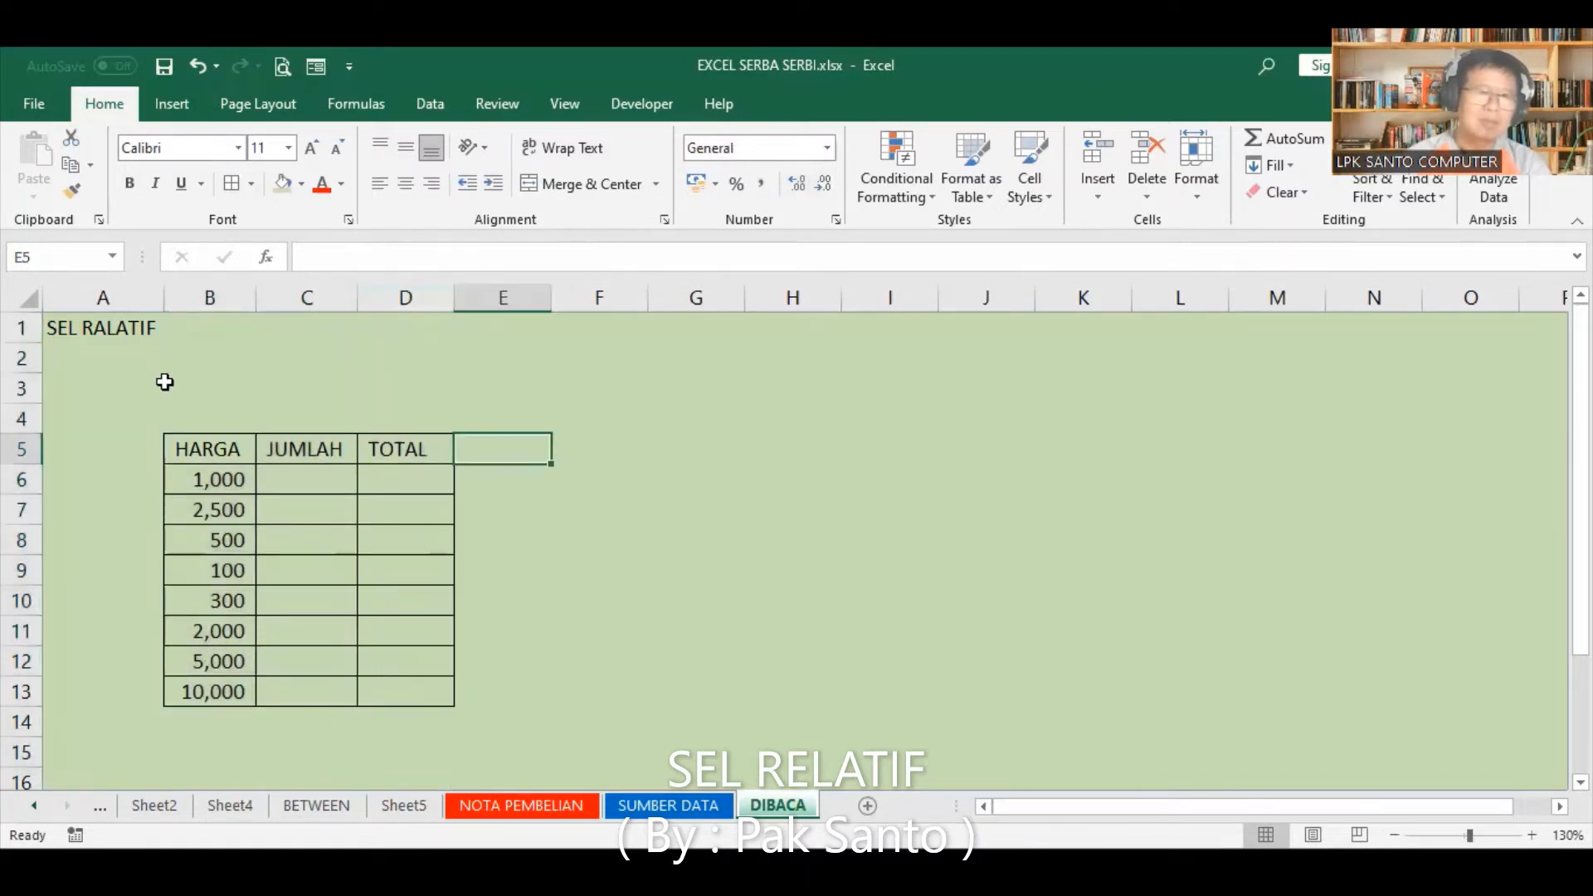
Step: Fill the JUMLAH column from C6 to C13 with 3, 5, 10, 20, 50, 5, 10 and 3
{"action": "left_click", "coordinate": [348, 479]}
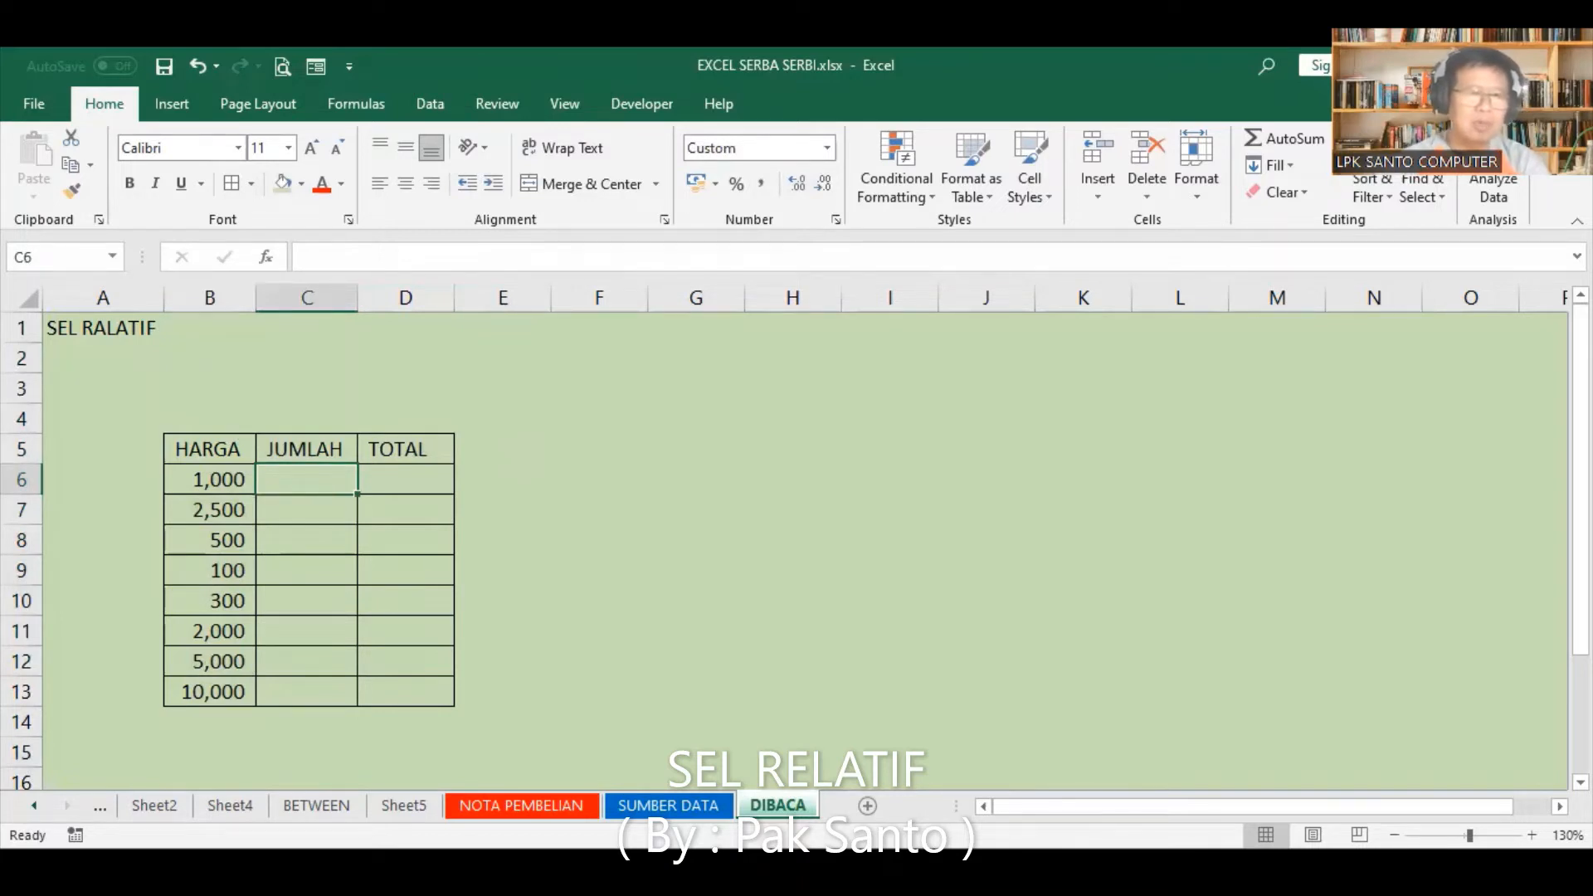
{"action": "type", "text": "3"}
{"action": "key", "text": "Return"}
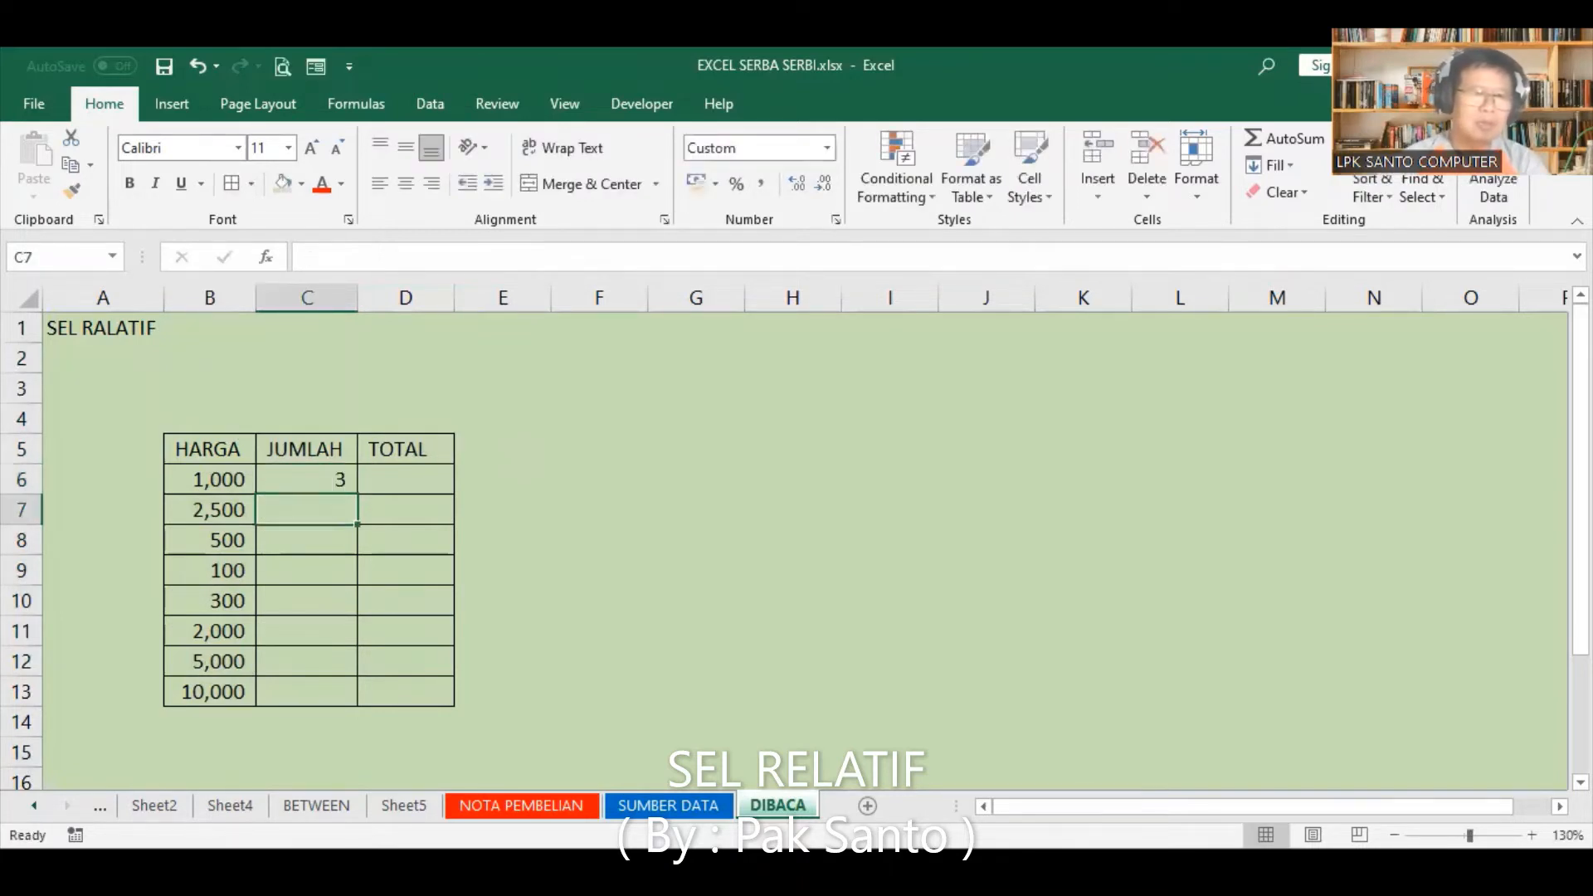
{"action": "type", "text": "5"}
{"action": "key", "text": "Return"}
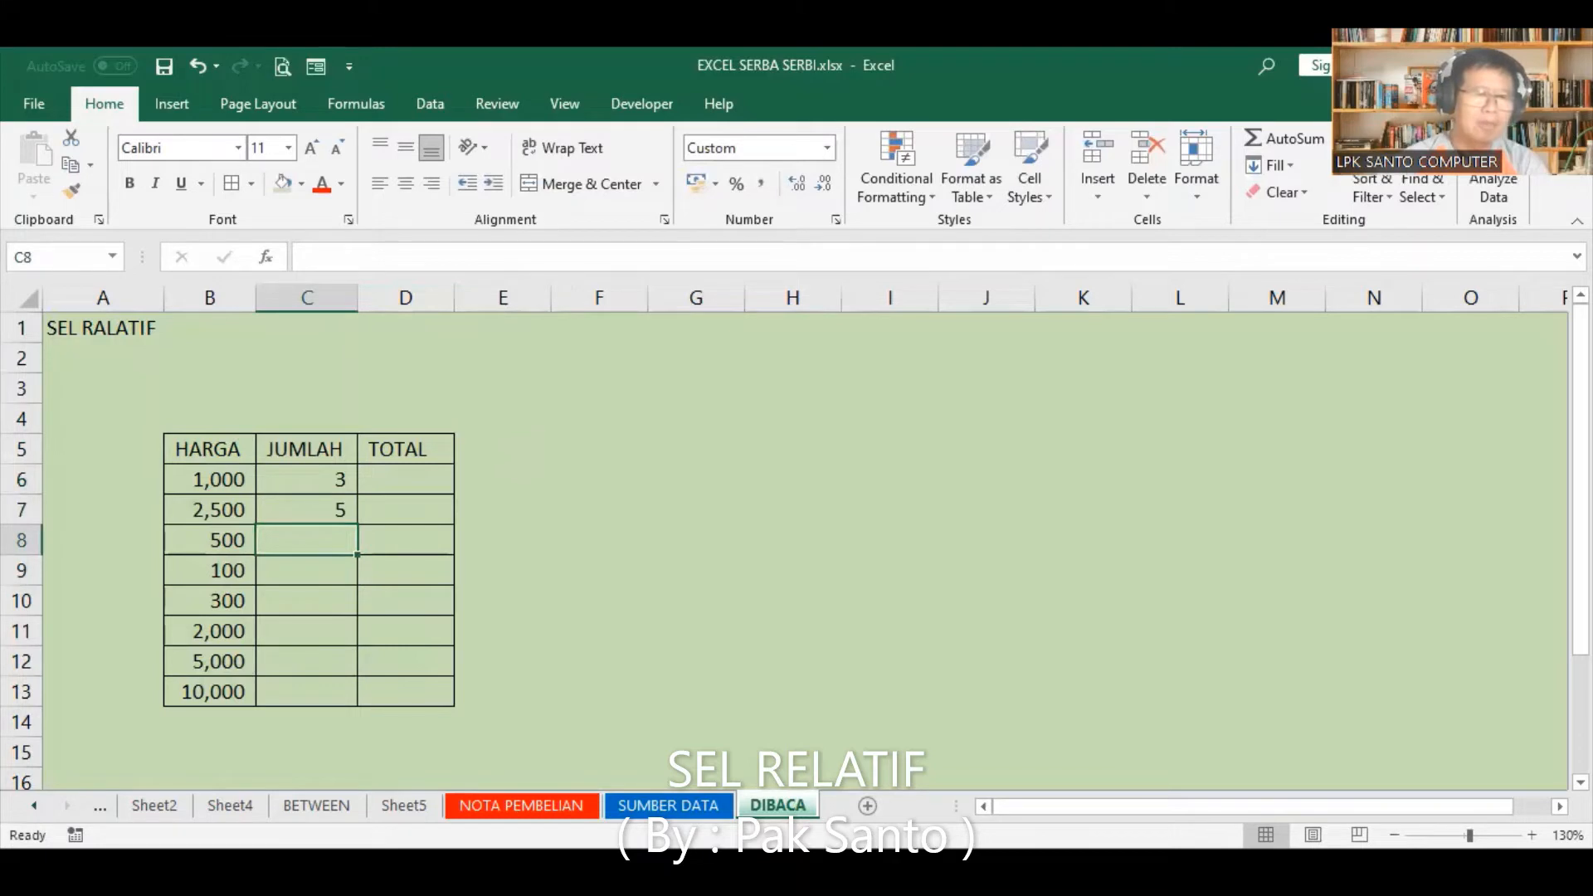
{"action": "type", "text": "10"}
{"action": "key", "text": "Return"}
{"action": "type", "text": "20"}
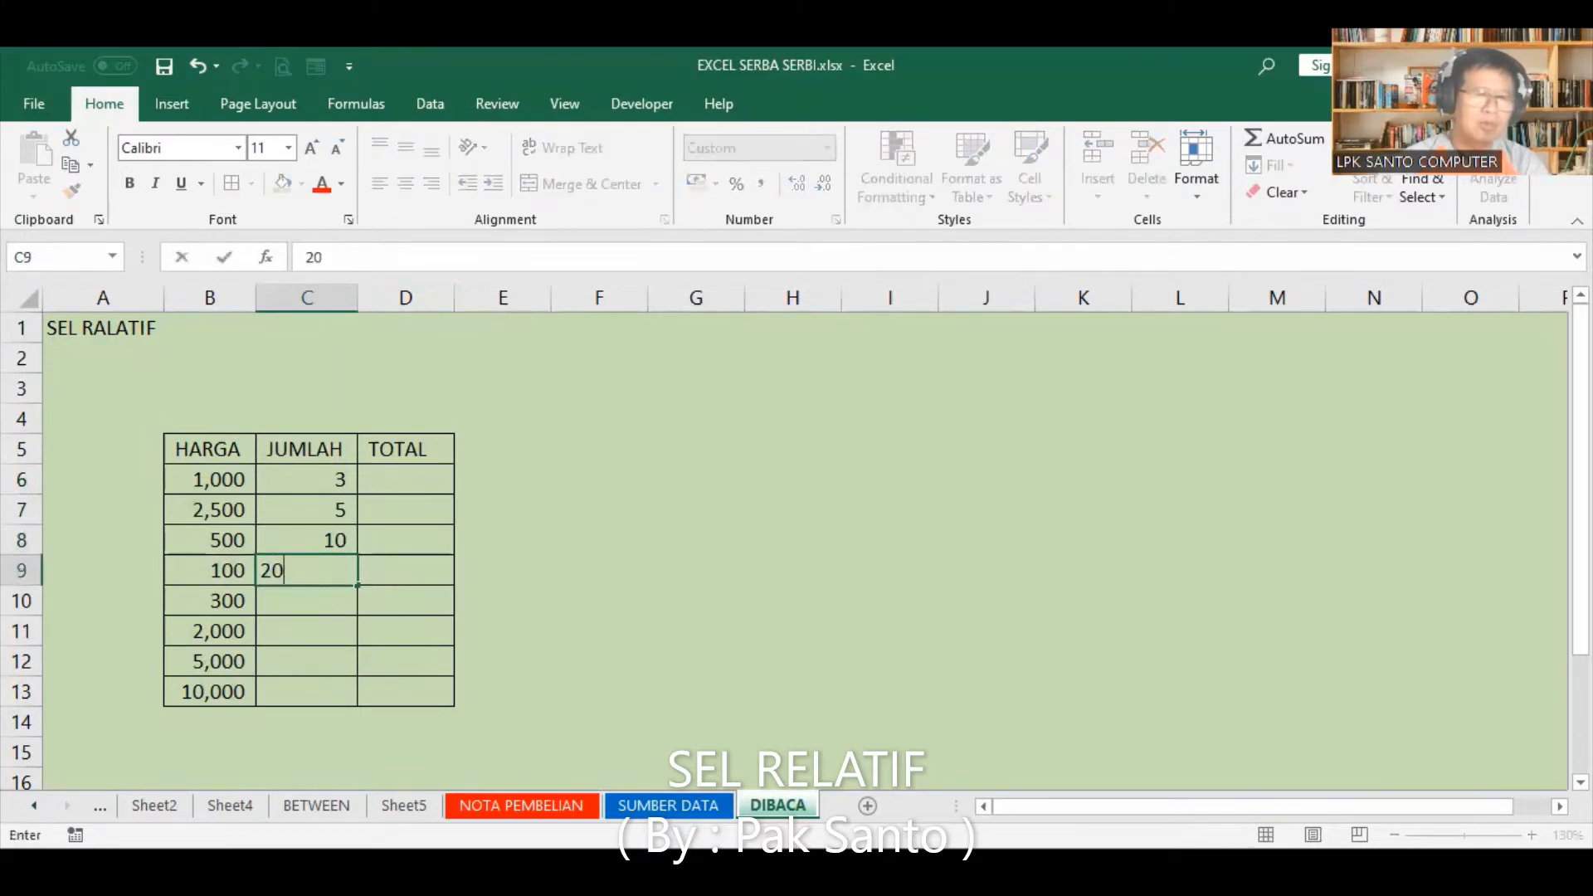
{"action": "key", "text": "Return"}
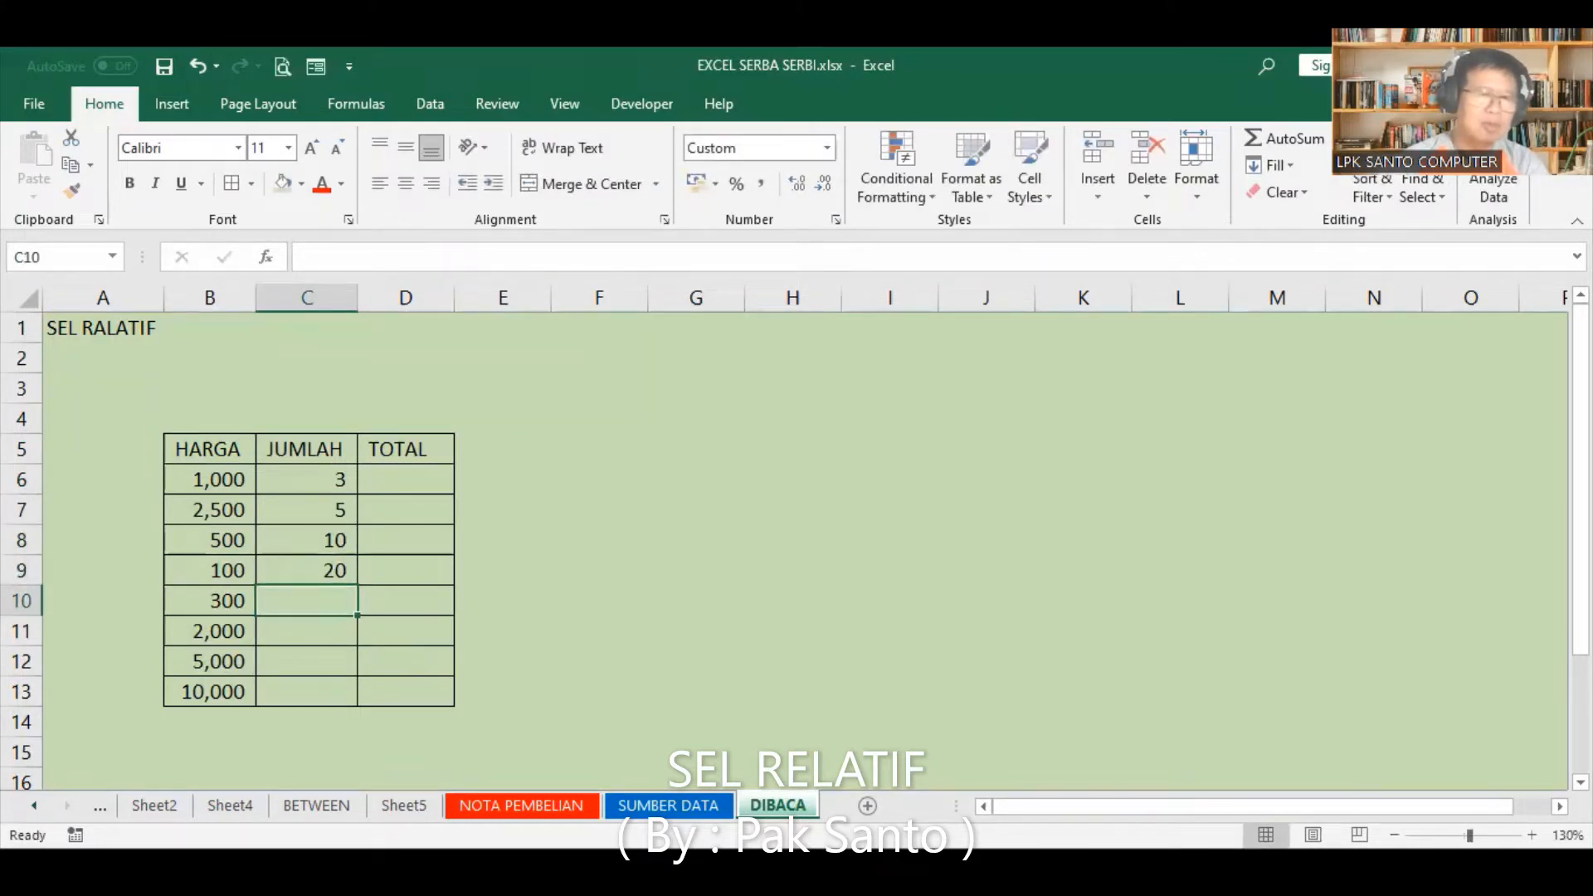
{"action": "type", "text": "50"}
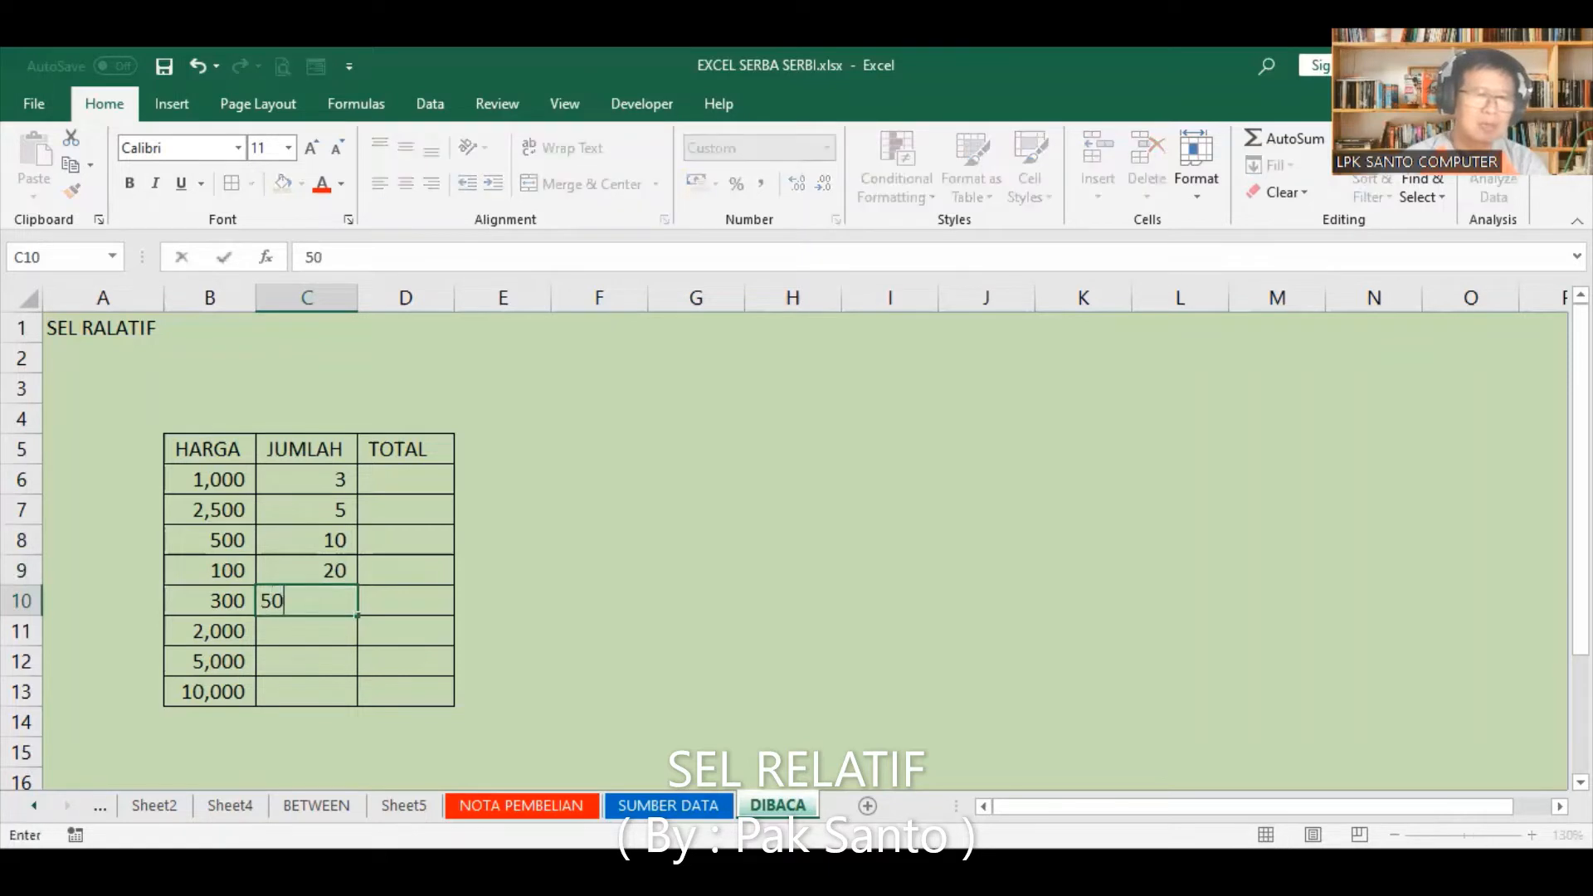
{"action": "key", "text": "Return"}
{"action": "type", "text": "5"}
{"action": "key", "text": "Return"}
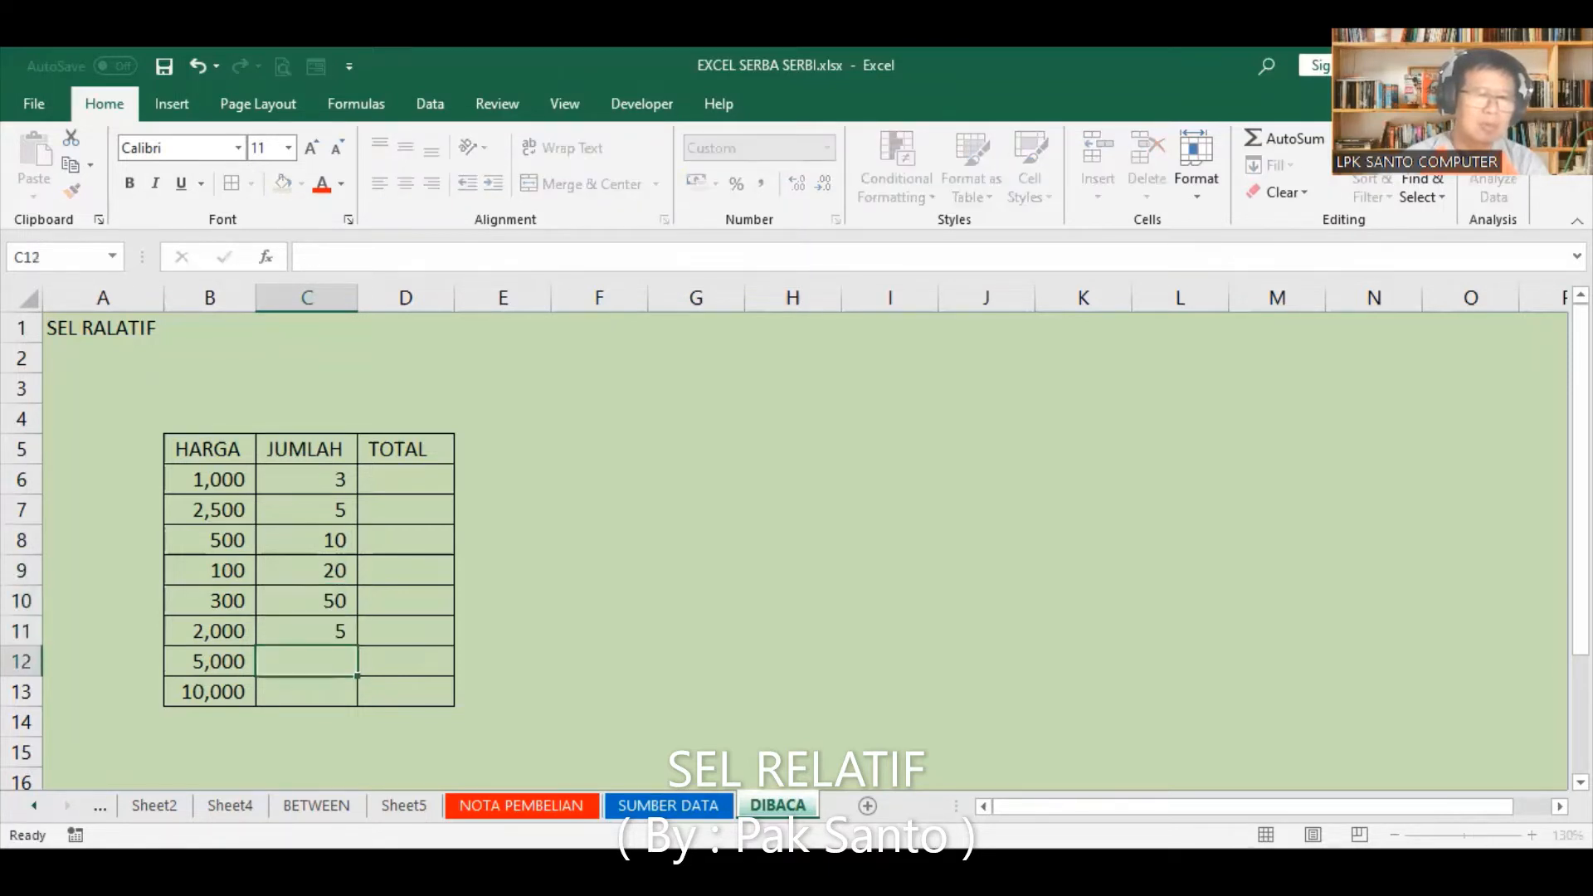
{"action": "type", "text": "10"}
{"action": "key", "text": "Return"}
{"action": "type", "text": "3"}
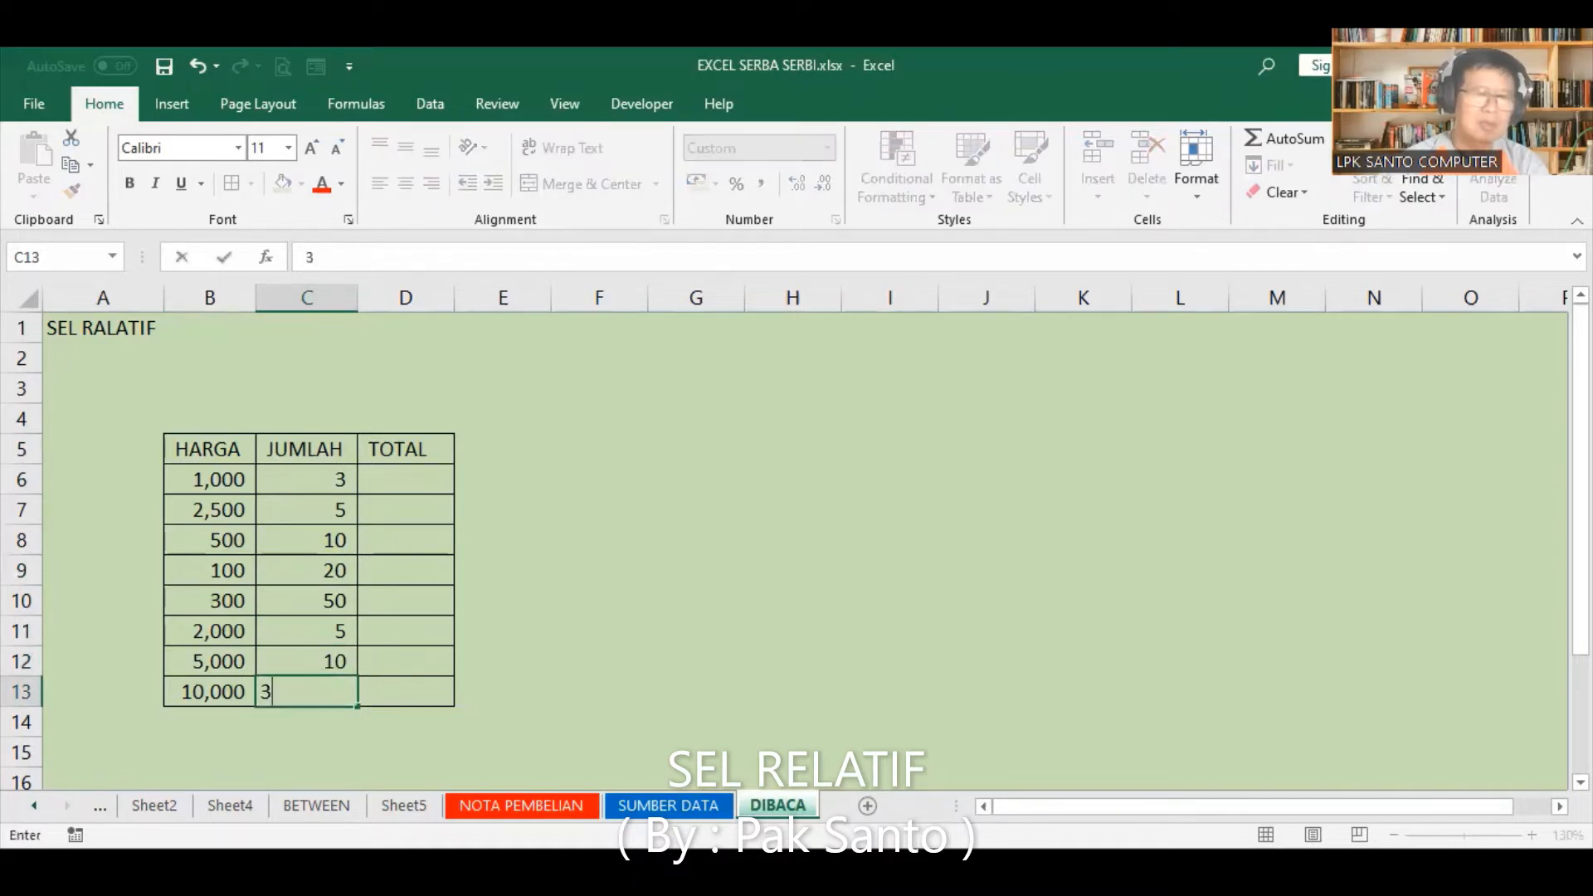
{"action": "key", "text": "Return"}
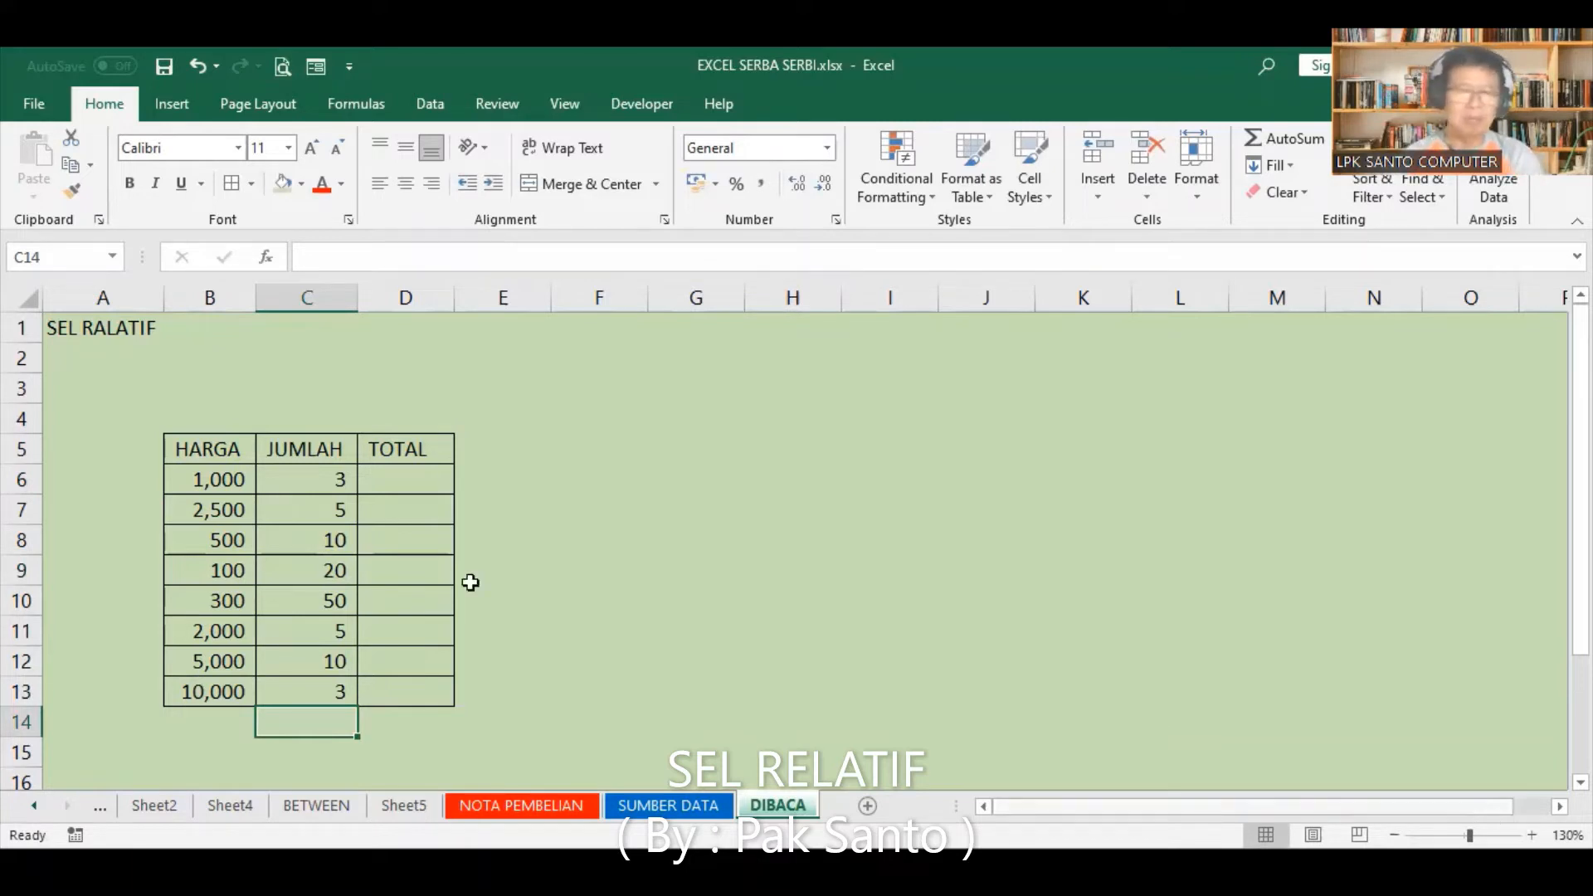
Step: Enter the formula =B6*C6 in cell D6 to multiply the first HARGA by its JUMLAH
{"action": "left_click", "coordinate": [391, 485]}
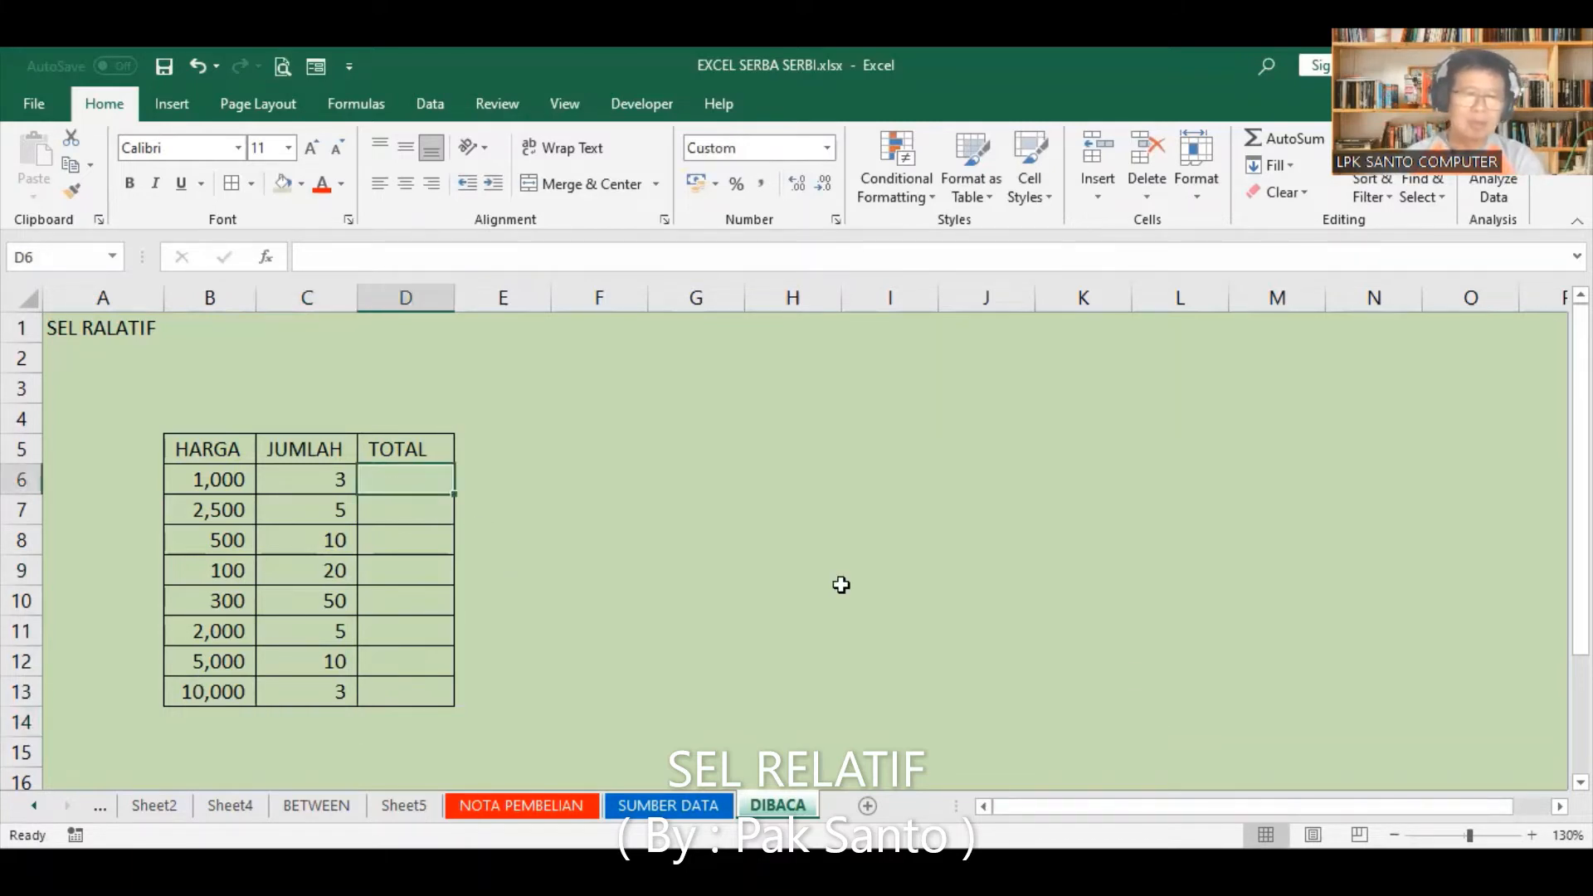
{"action": "type", "text": "="}
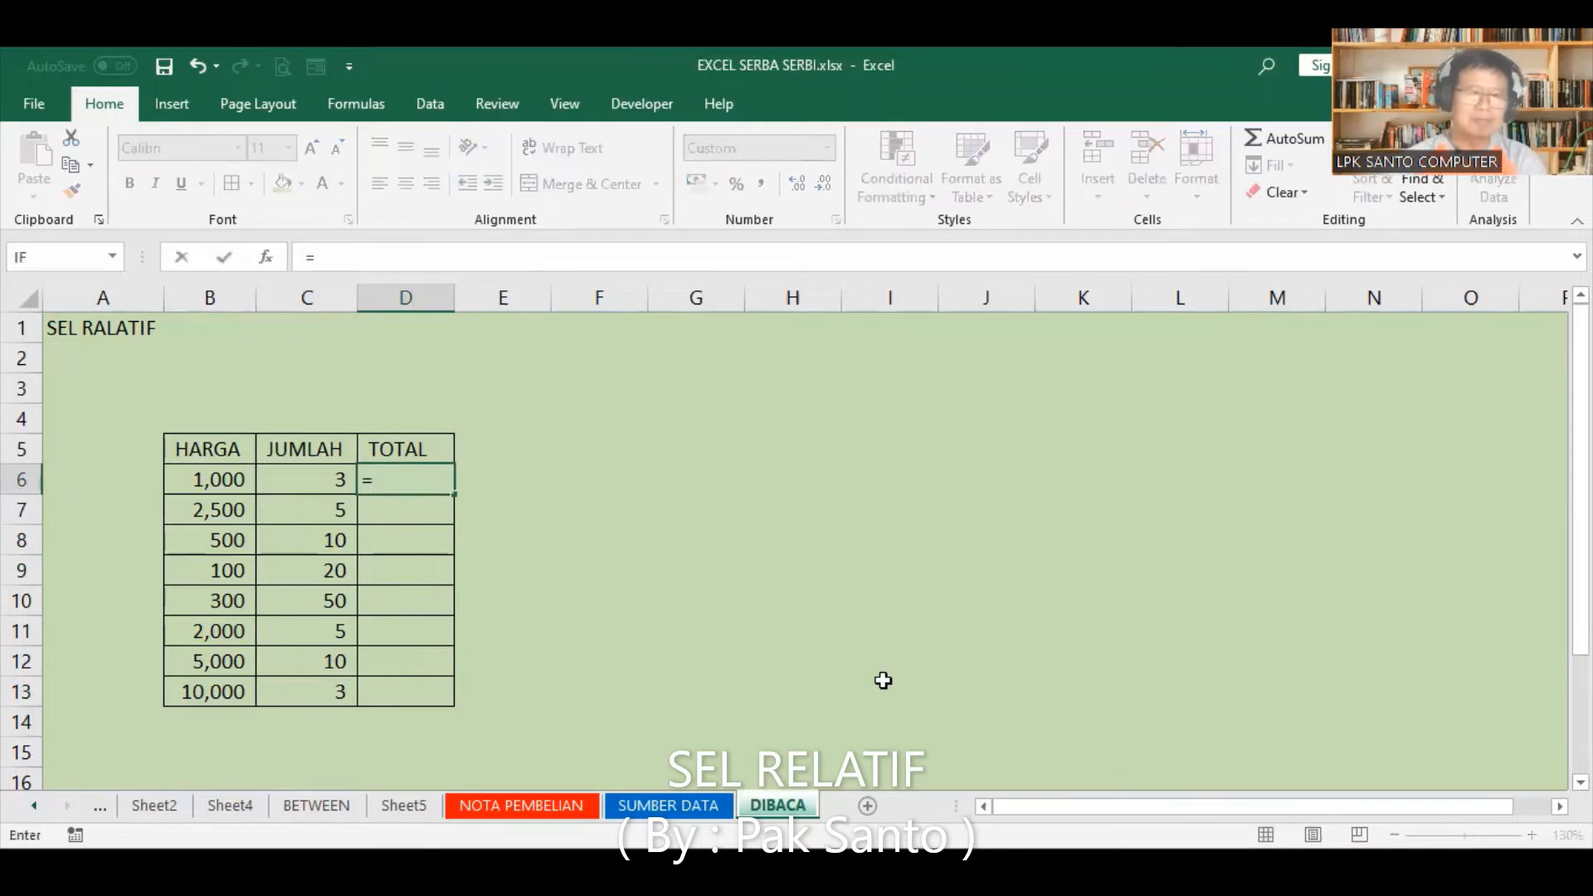
{"action": "left_click", "coordinate": [207, 478]}
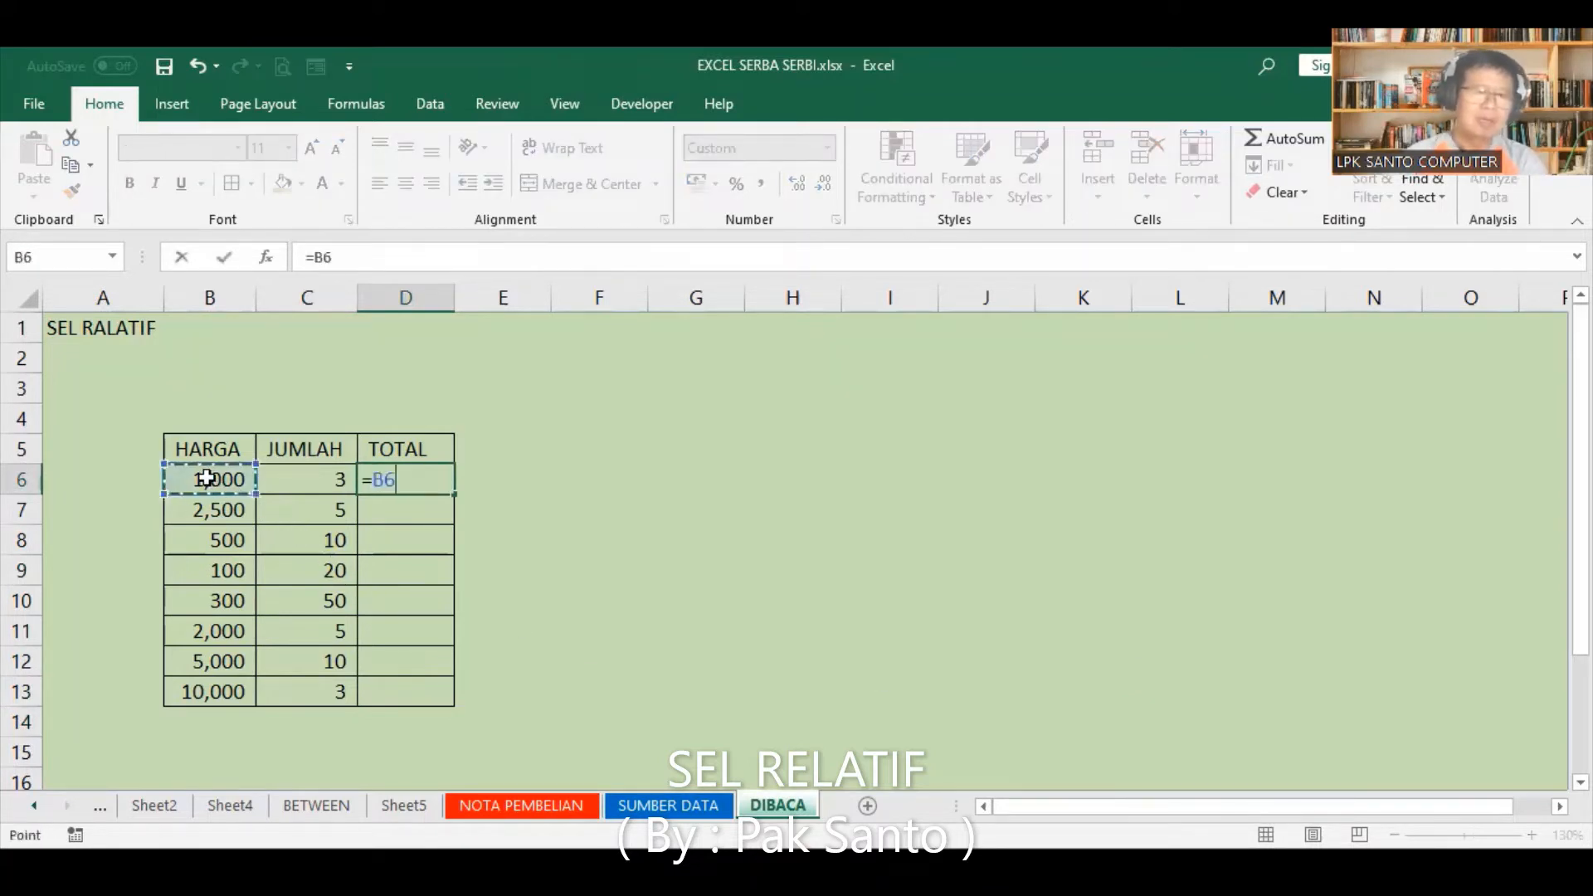
{"action": "type", "text": "*"}
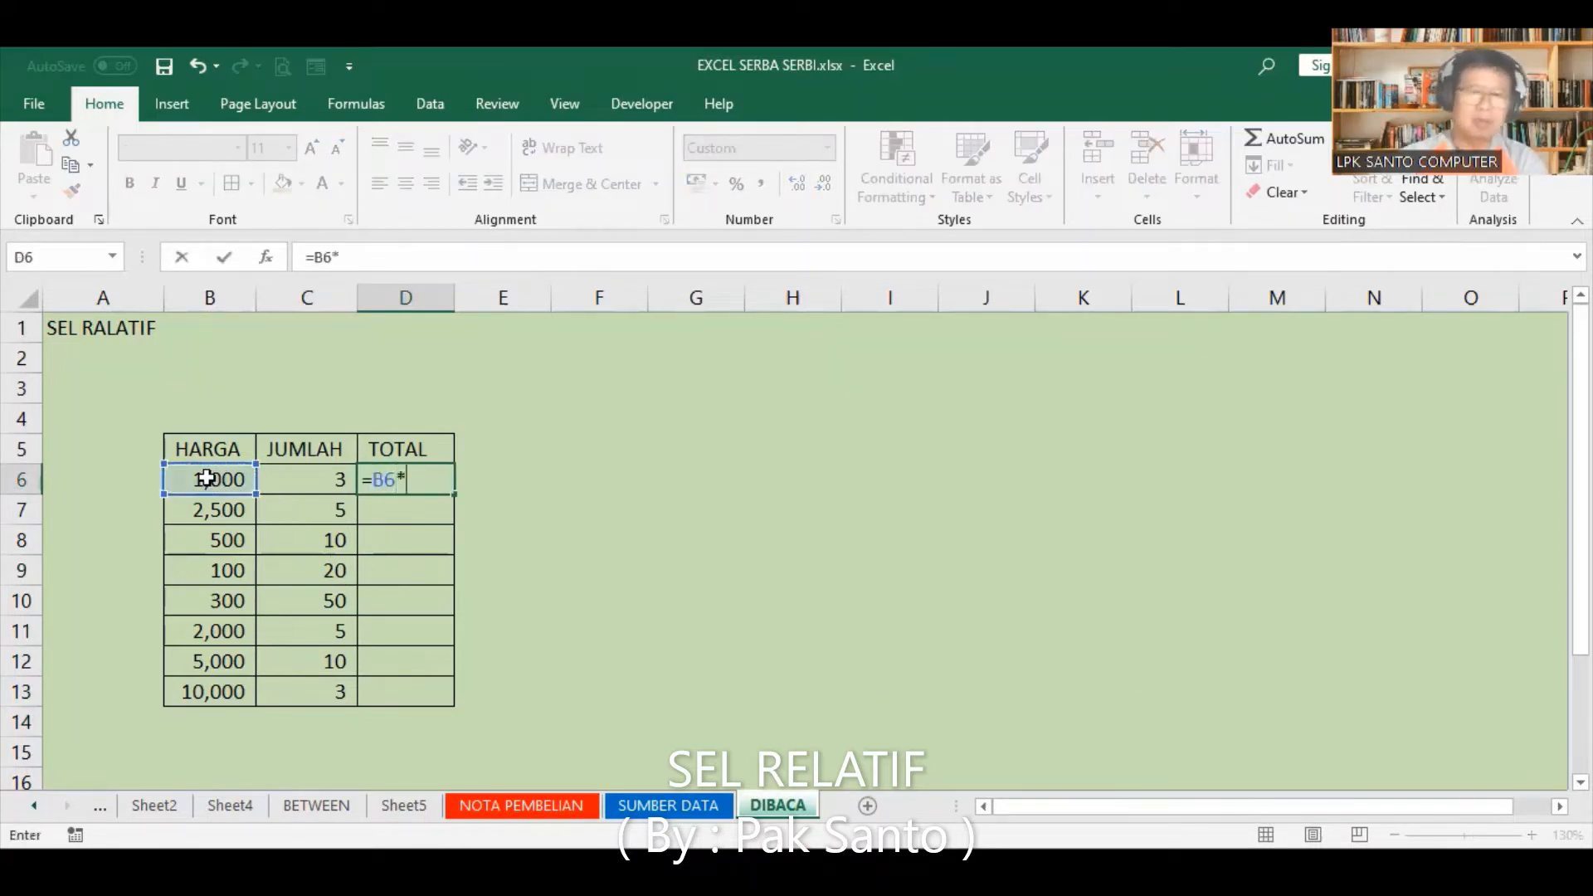
{"action": "left_click", "coordinate": [293, 477]}
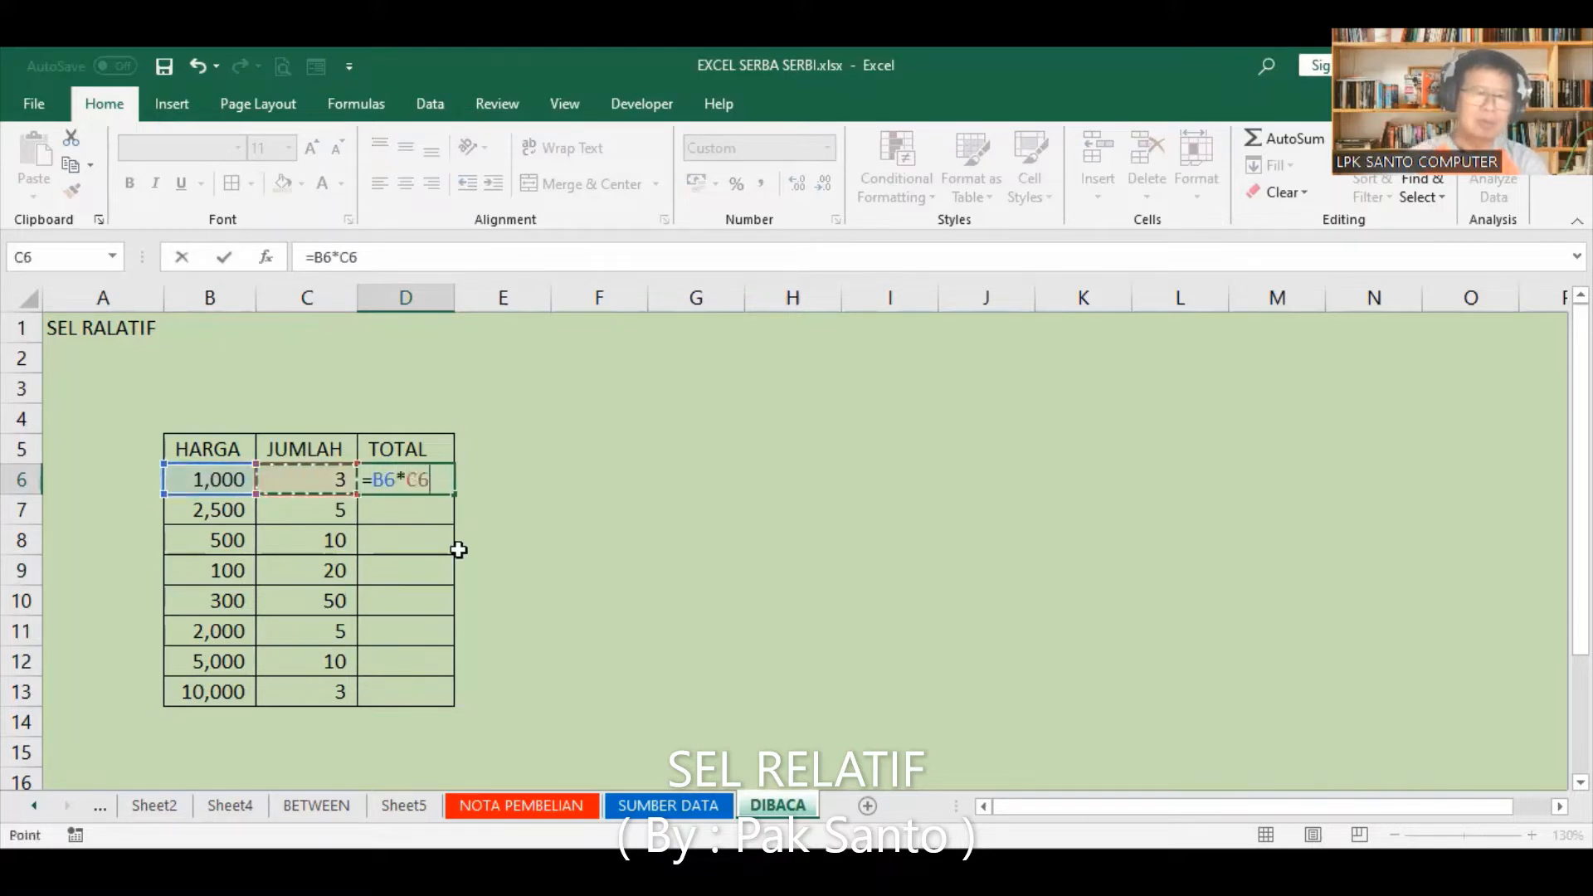
{"action": "key", "text": "Return"}
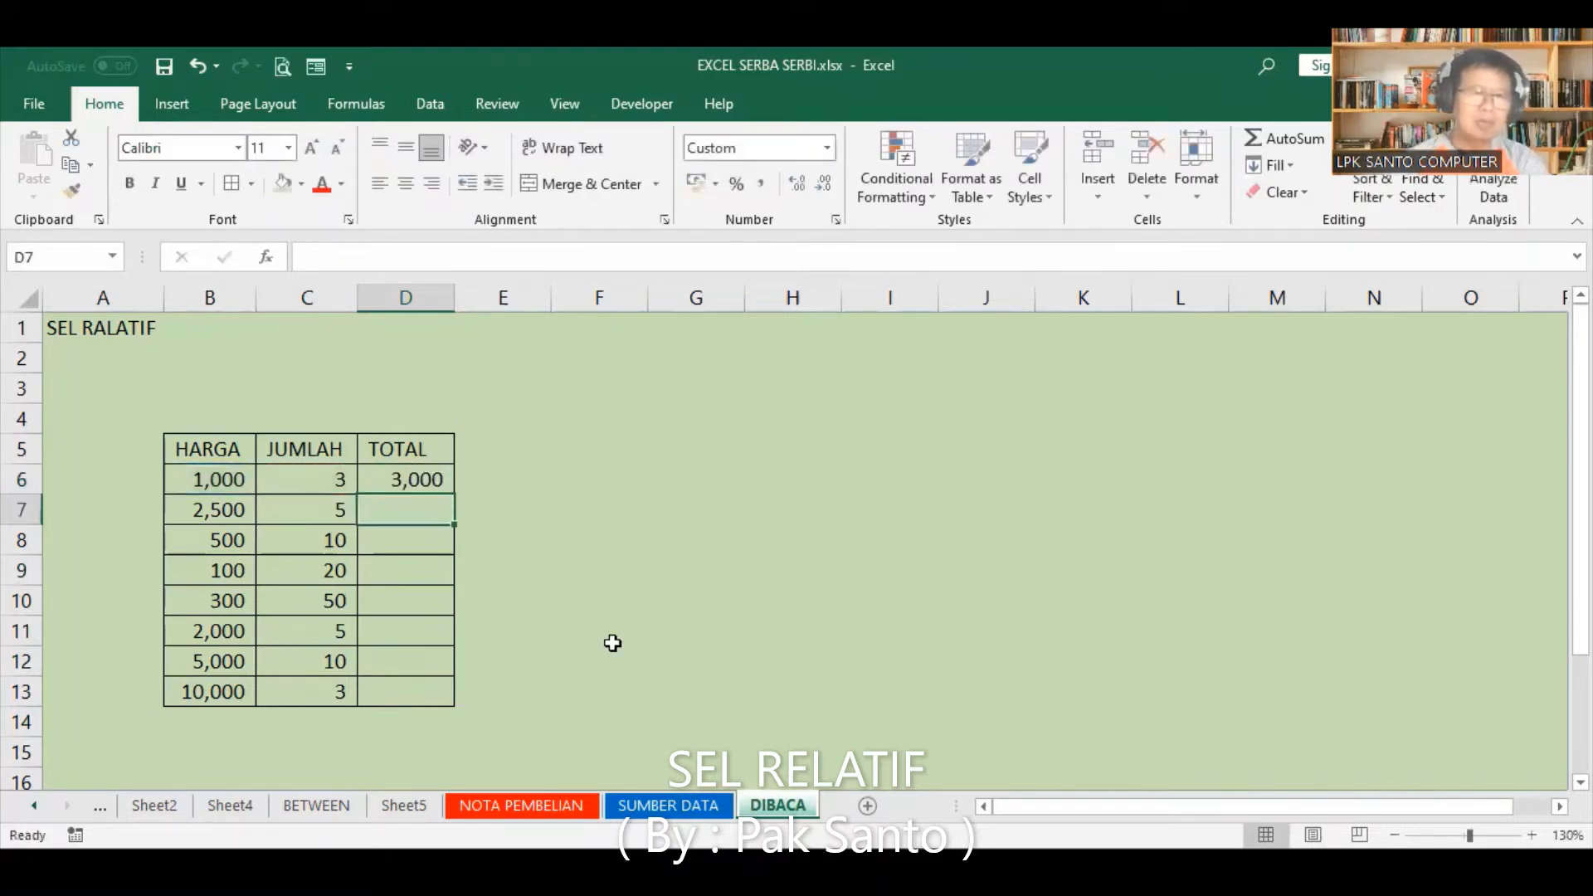
Step: Clear the total in D6 and rebuild it as =B6*C6 using references to the HARGA and JUMLAH cells
{"action": "left_click", "coordinate": [415, 482]}
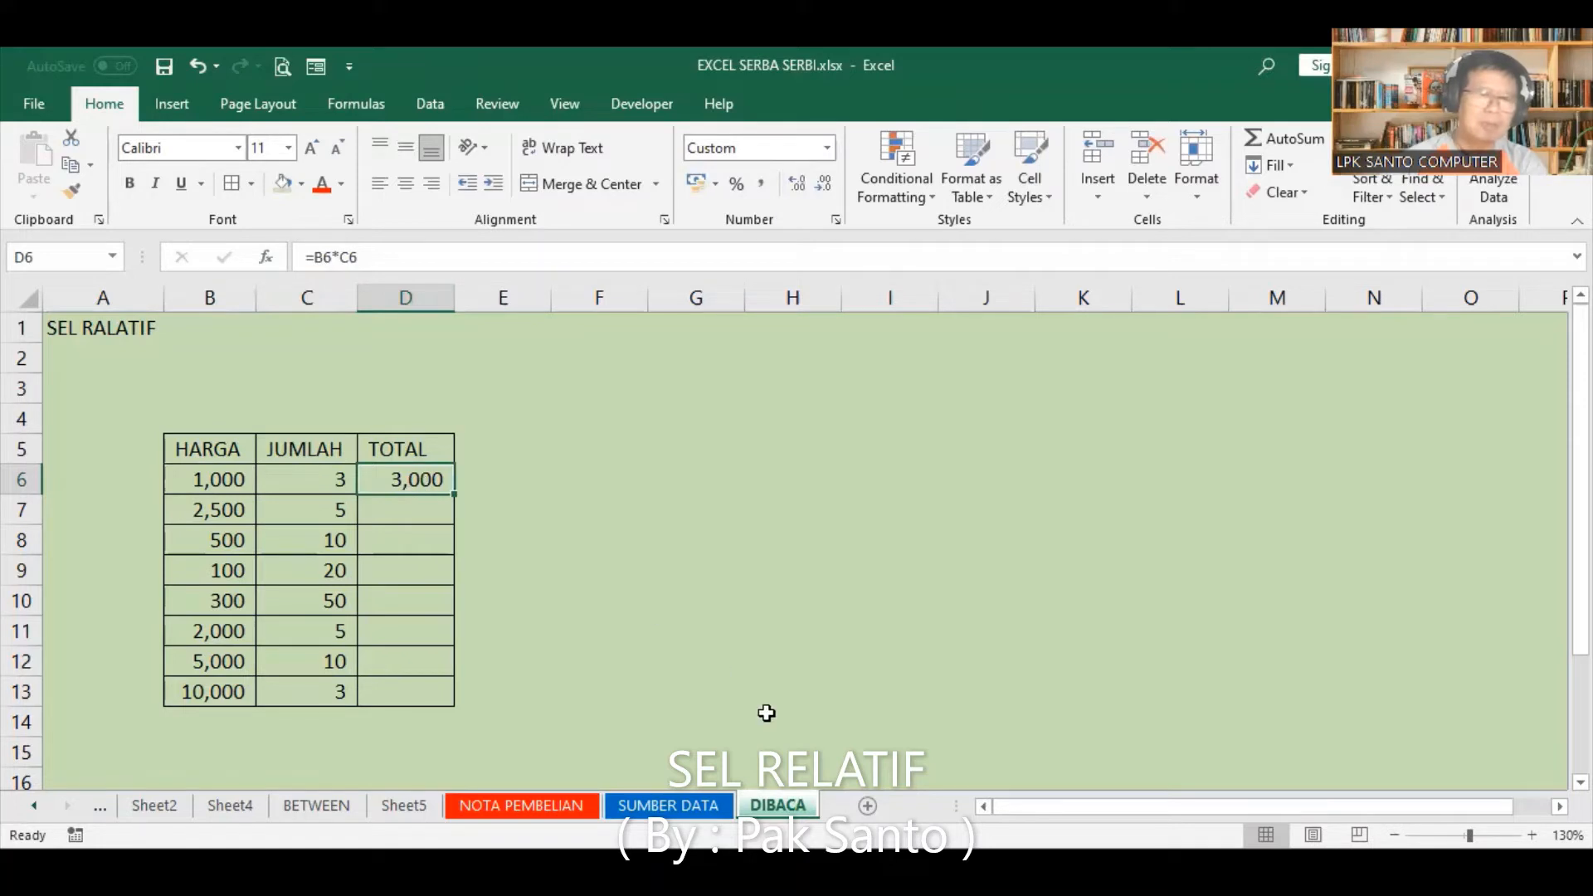
{"action": "key", "text": "Delete"}
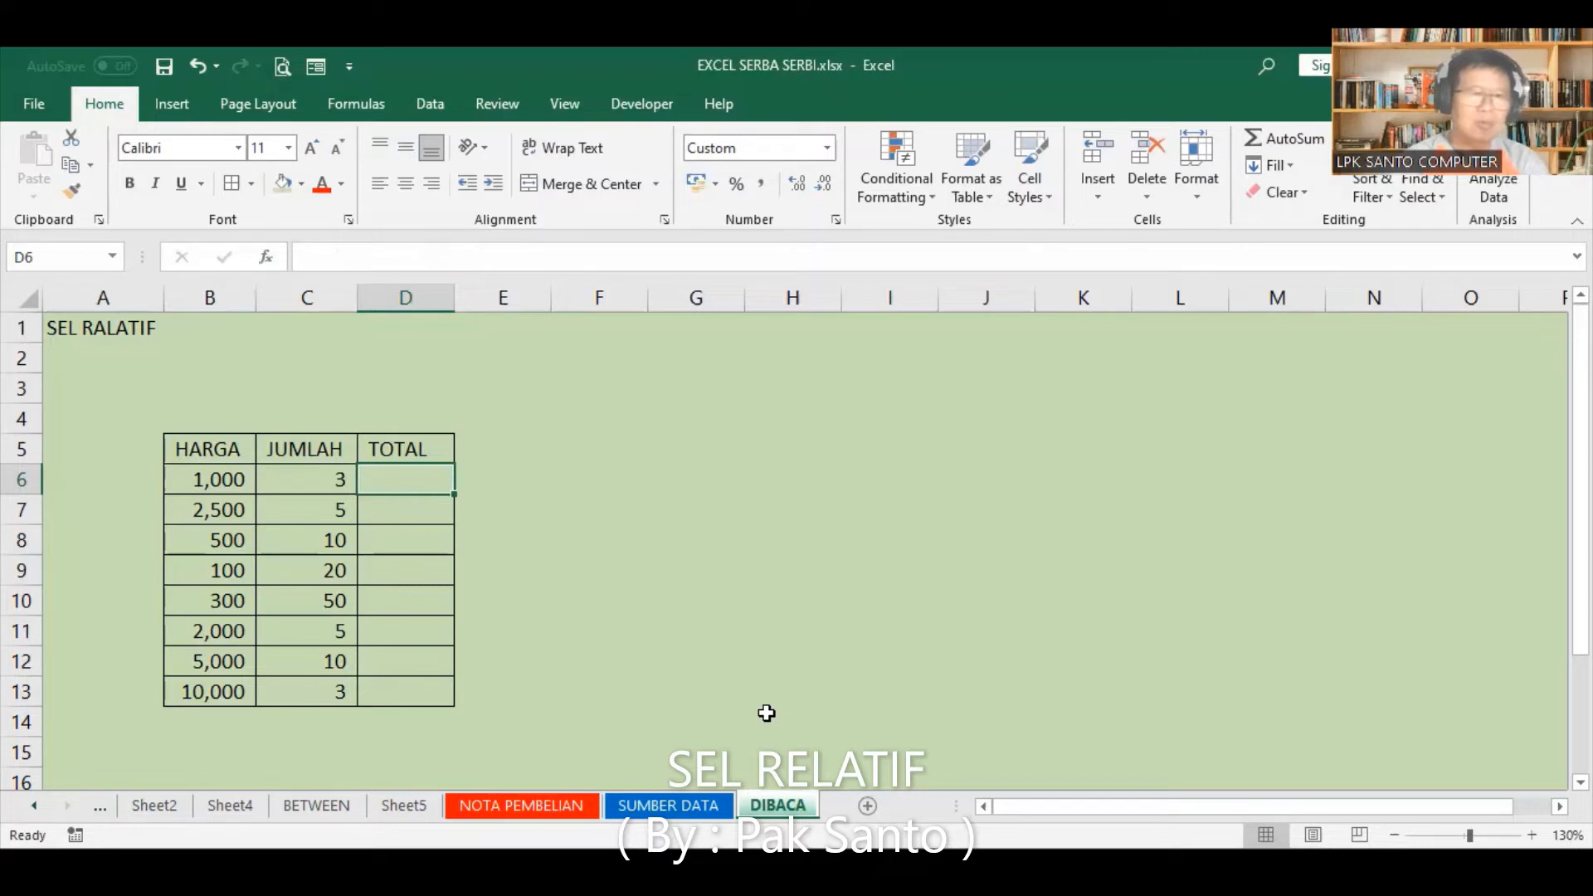
{"action": "type", "text": "="}
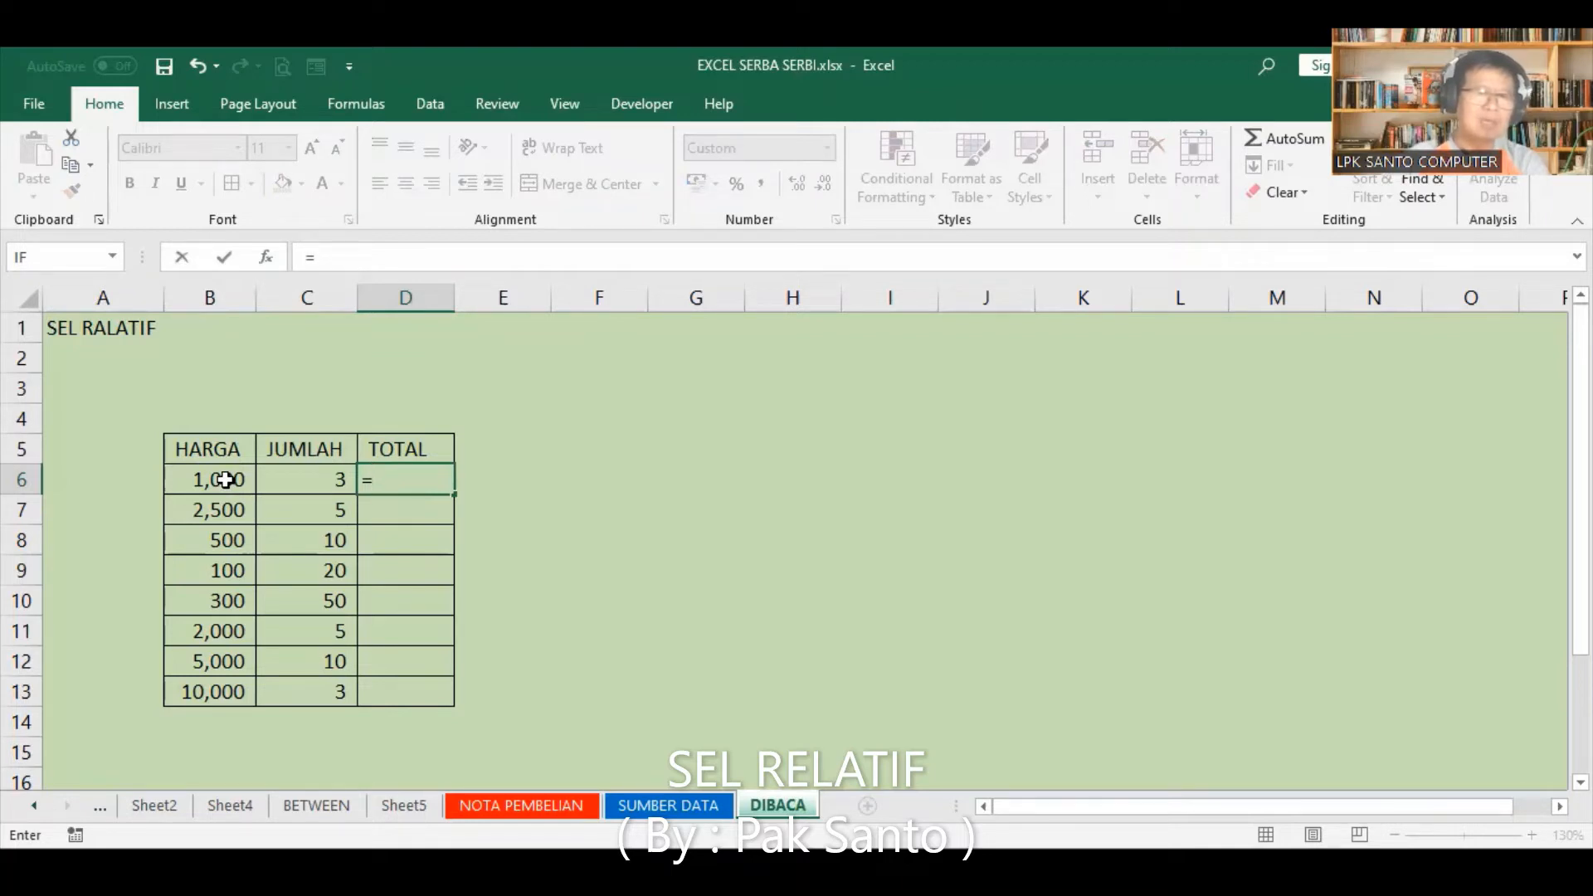
{"action": "left_click", "coordinate": [225, 480]}
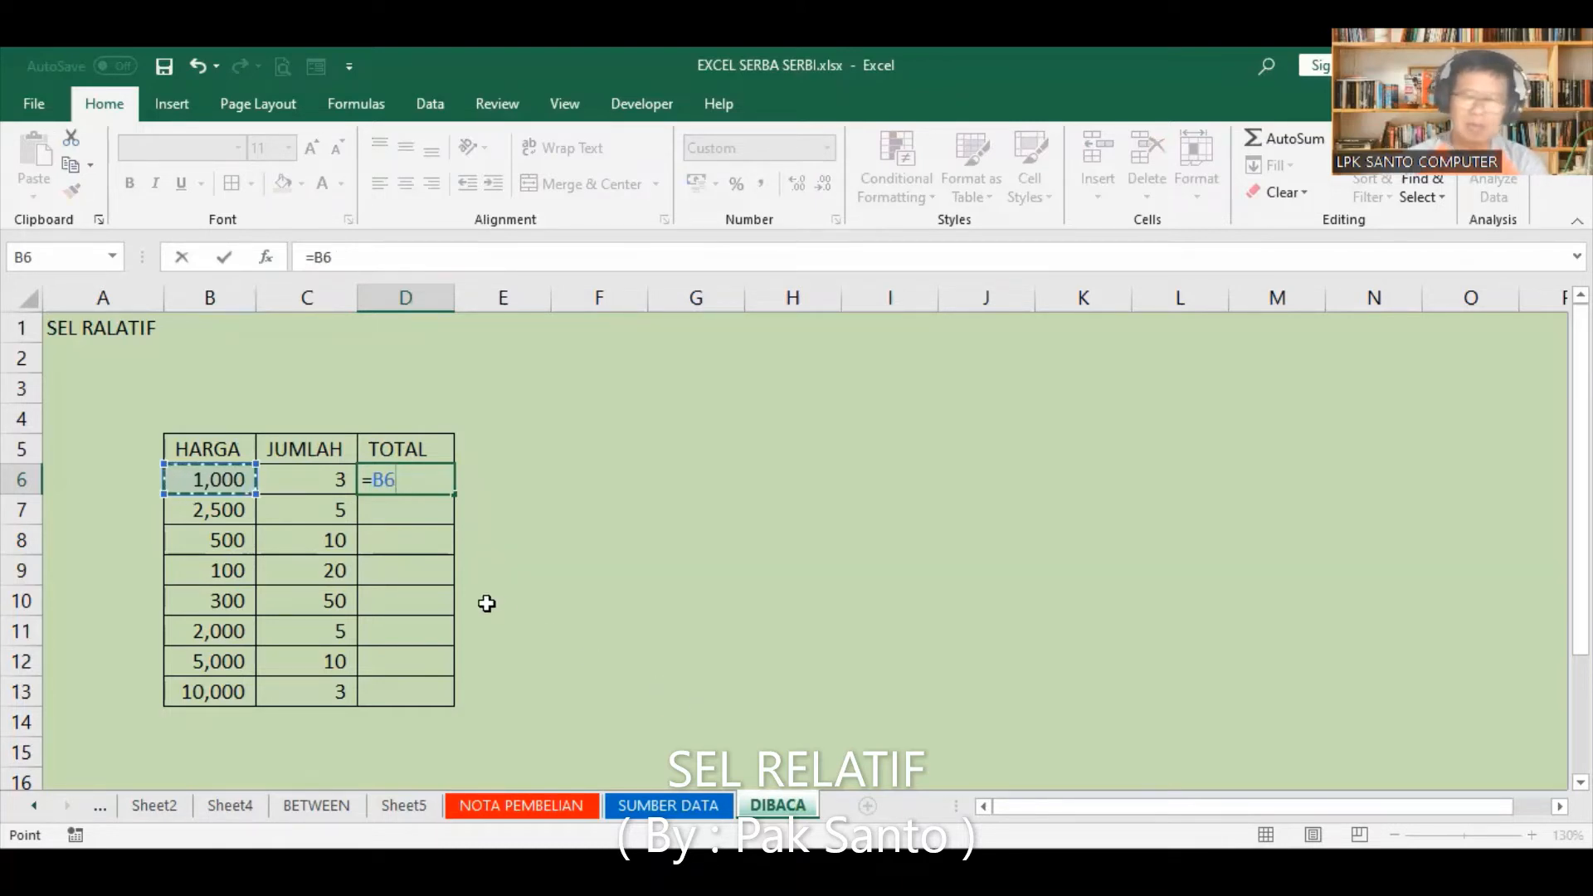
{"action": "type", "text": "*"}
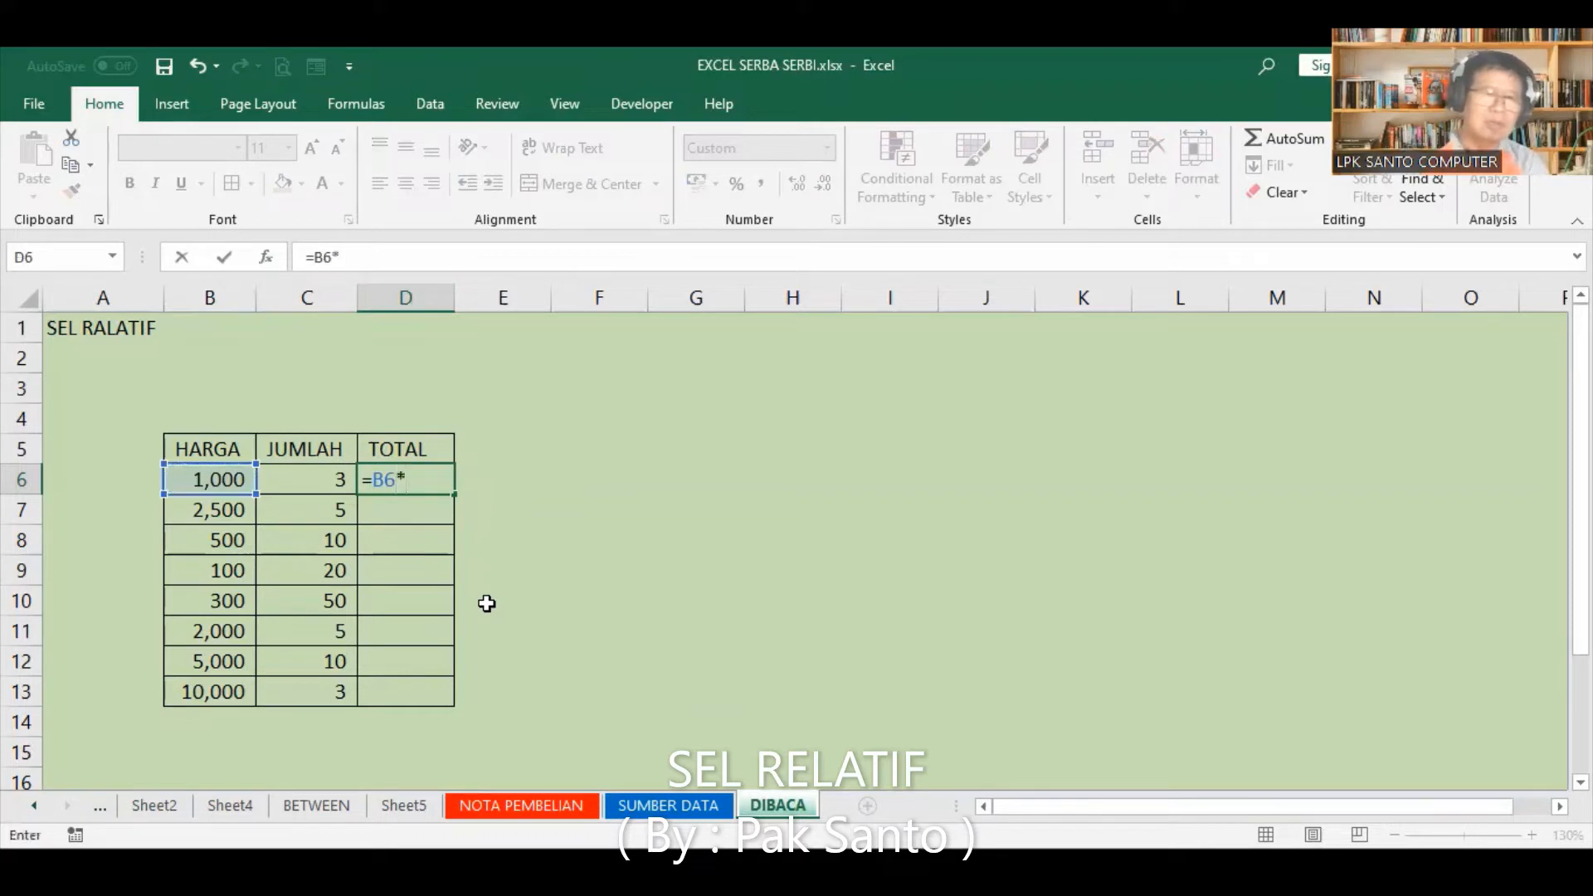
{"action": "left_click", "coordinate": [327, 479]}
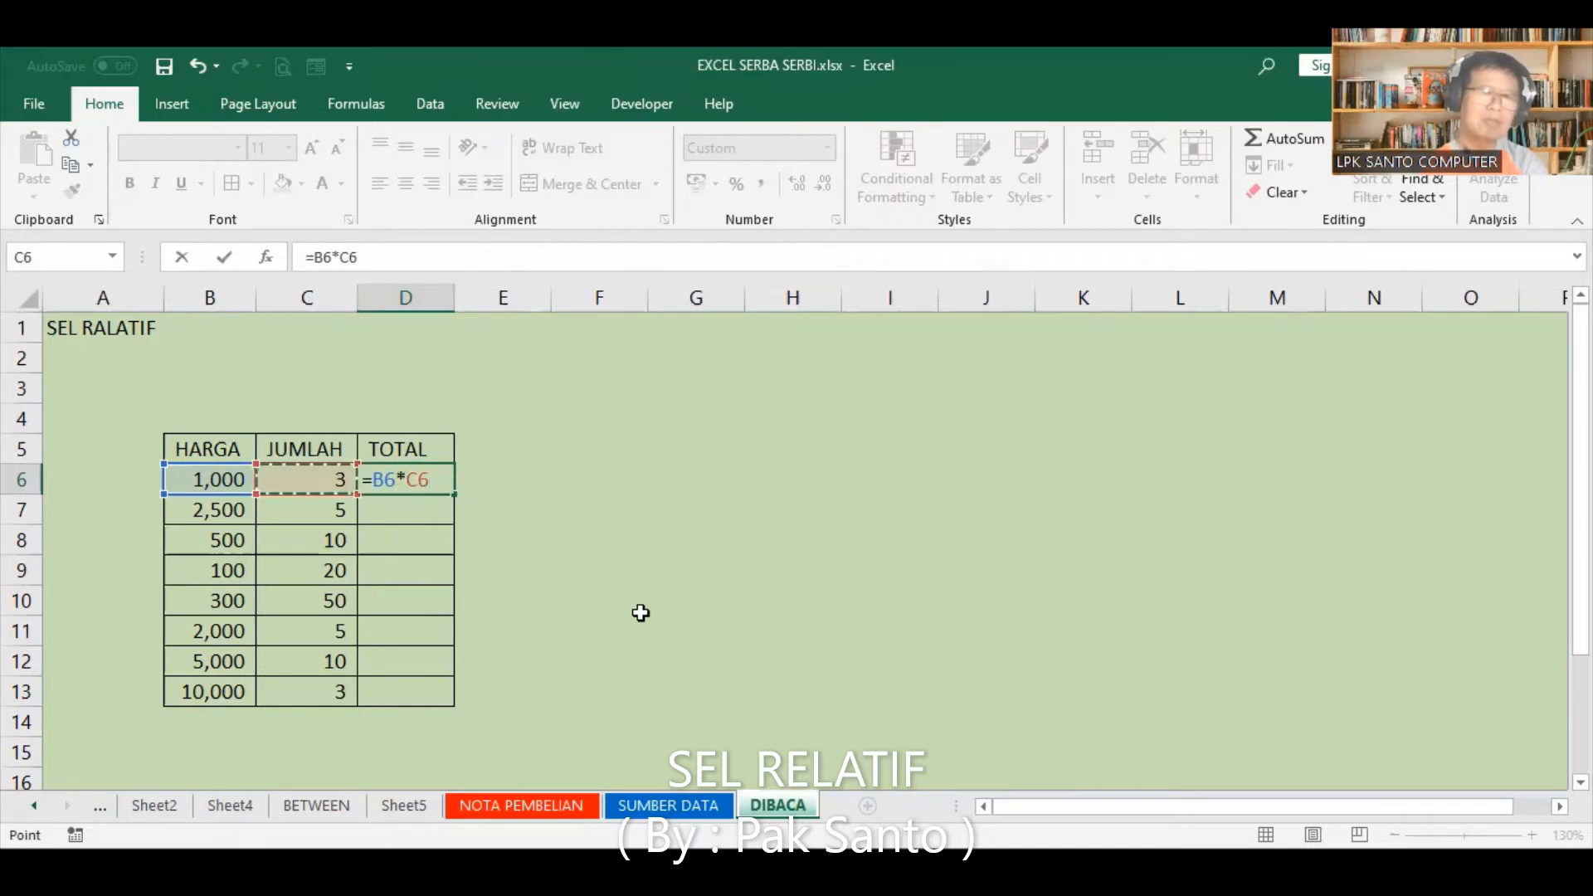
{"action": "key", "text": "Return"}
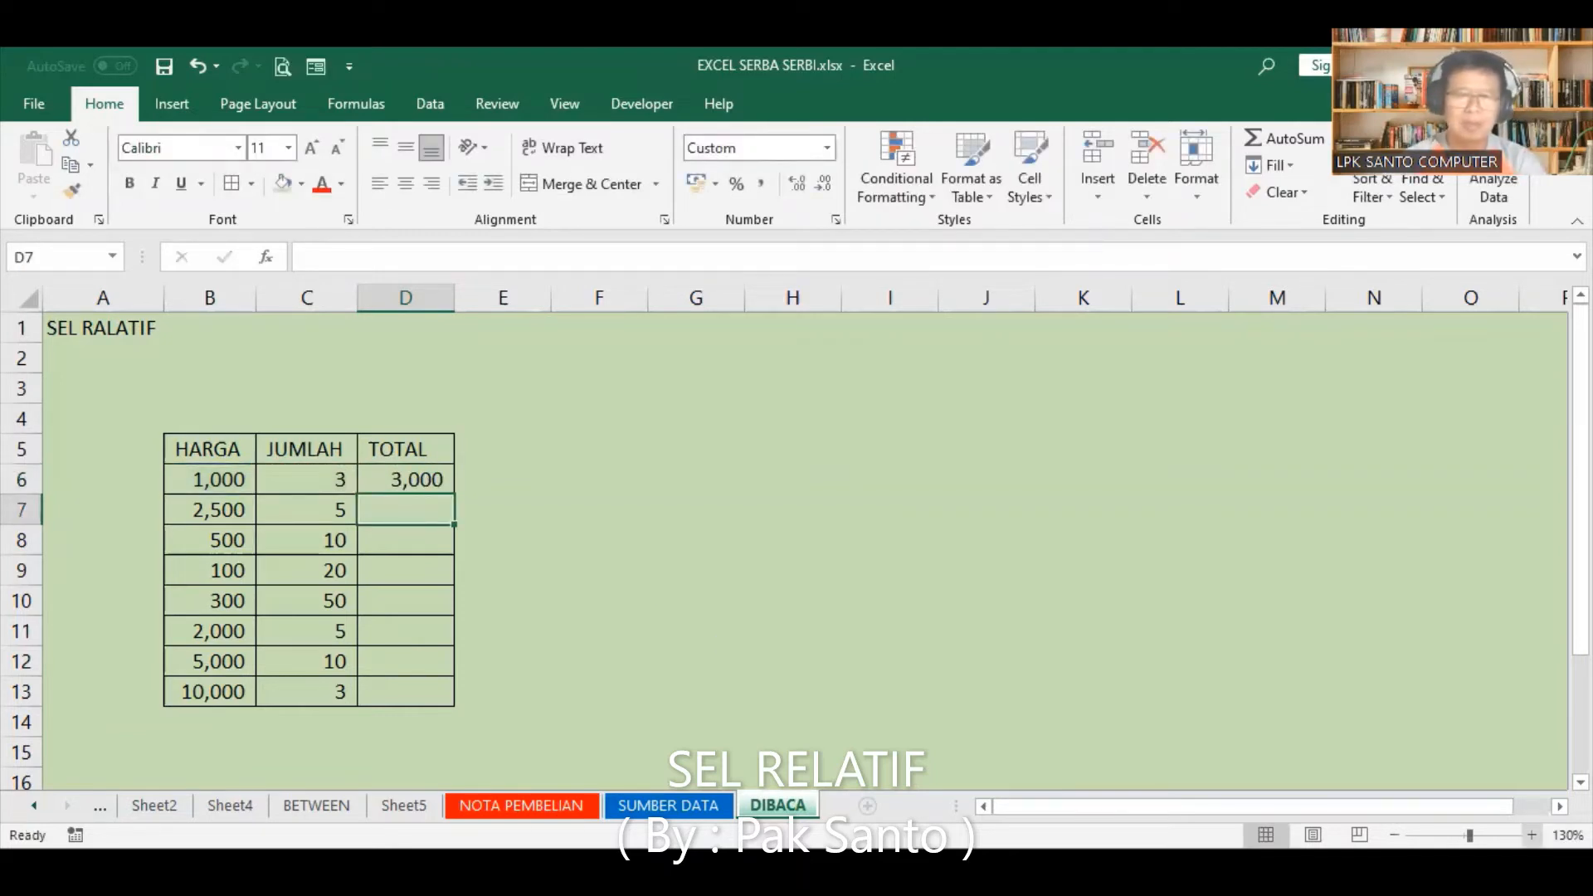
Step: Zoom the worksheet in to 200% with the whole table B5:D13 in view
{"action": "left_click", "coordinate": [1532, 835]}
{"action": "left_click", "coordinate": [1532, 835]}
{"action": "left_click", "coordinate": [1532, 835]}
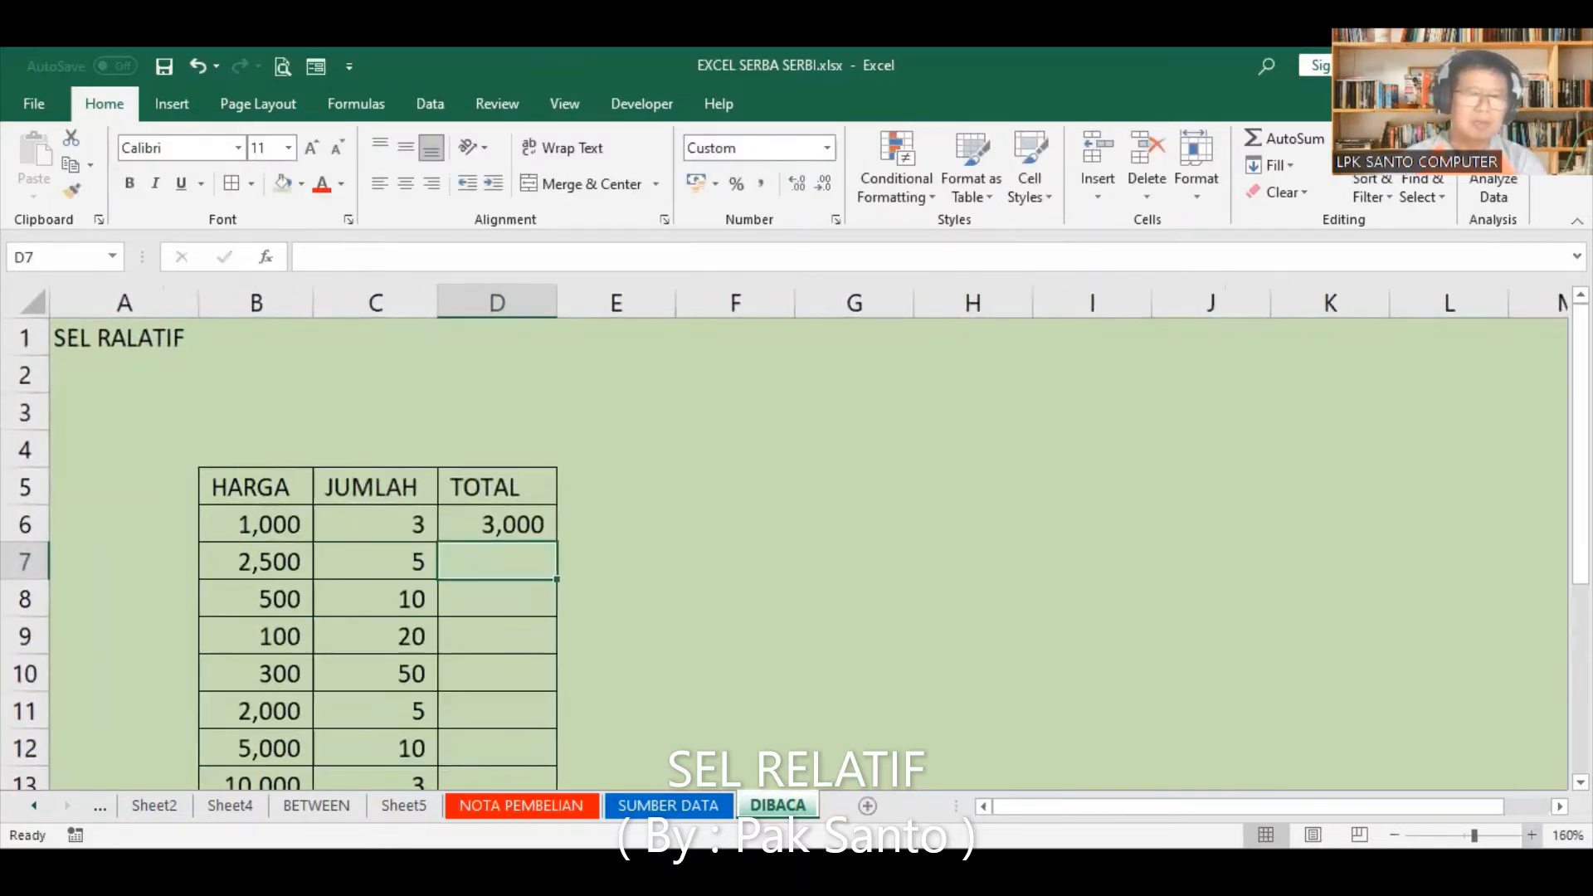
{"action": "left_click", "coordinate": [1532, 835]}
{"action": "scroll", "coordinate": [779, 662], "scroll_direction": "down", "scroll_amount": 3}
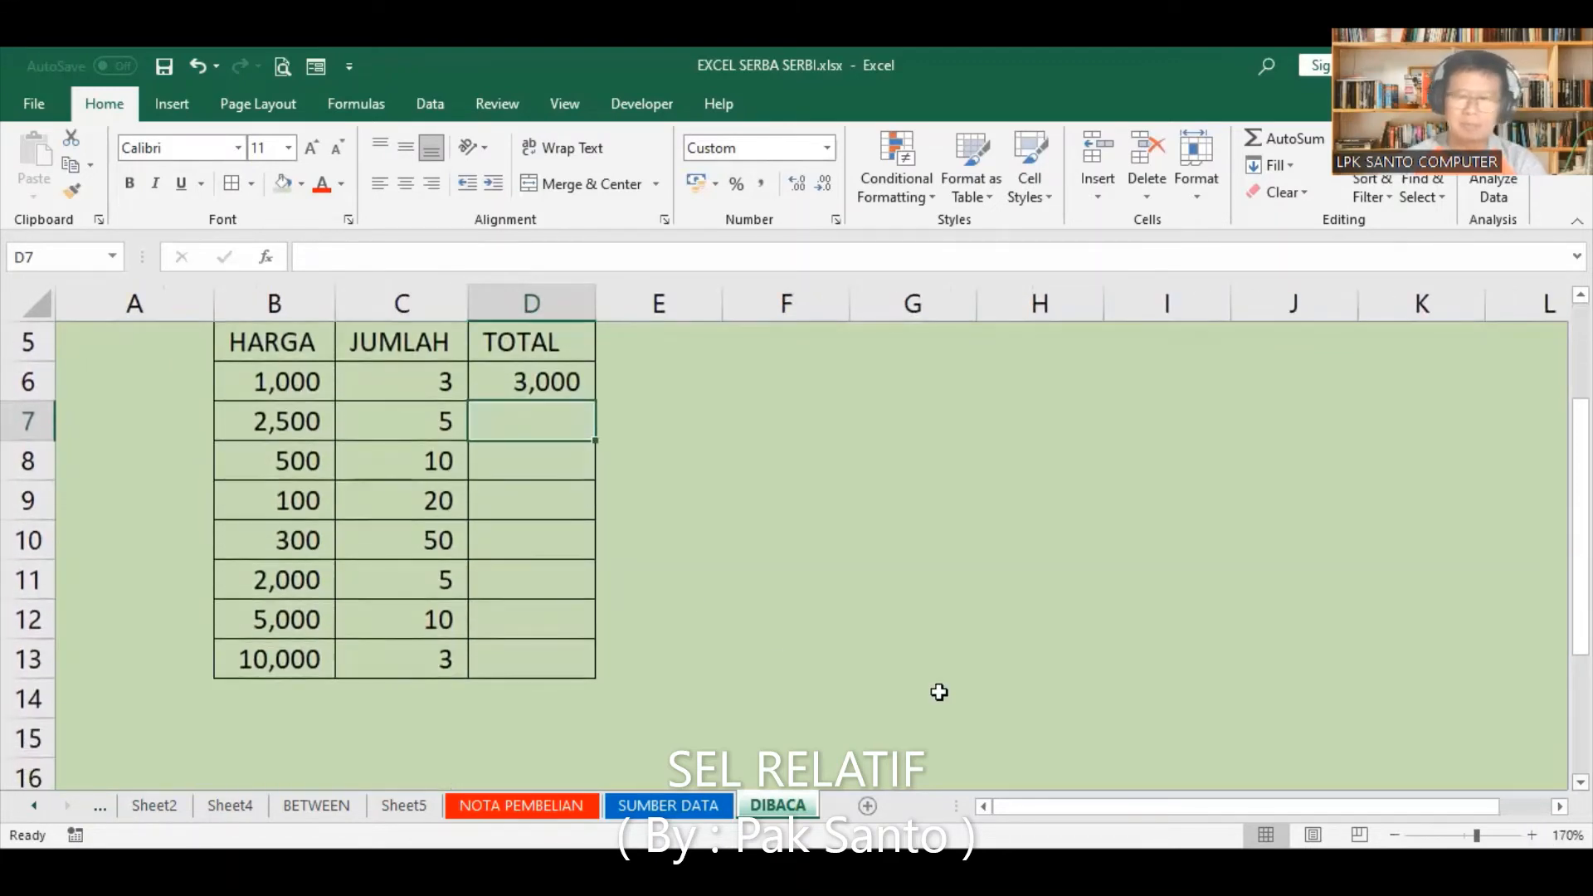
{"action": "left_click", "coordinate": [1532, 835]}
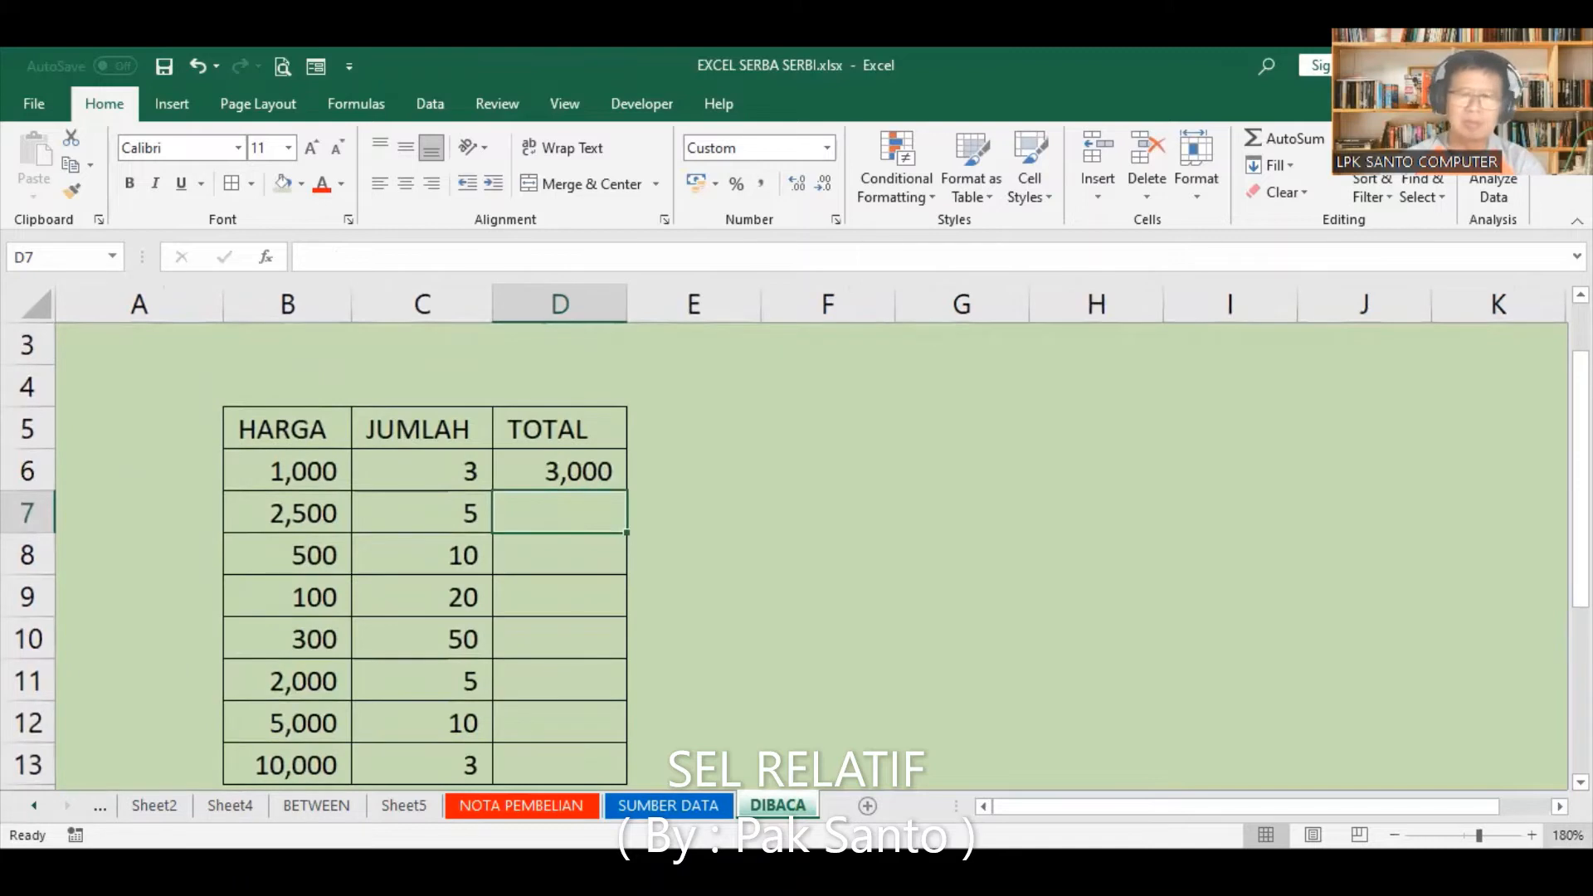
{"action": "left_click", "coordinate": [1532, 835]}
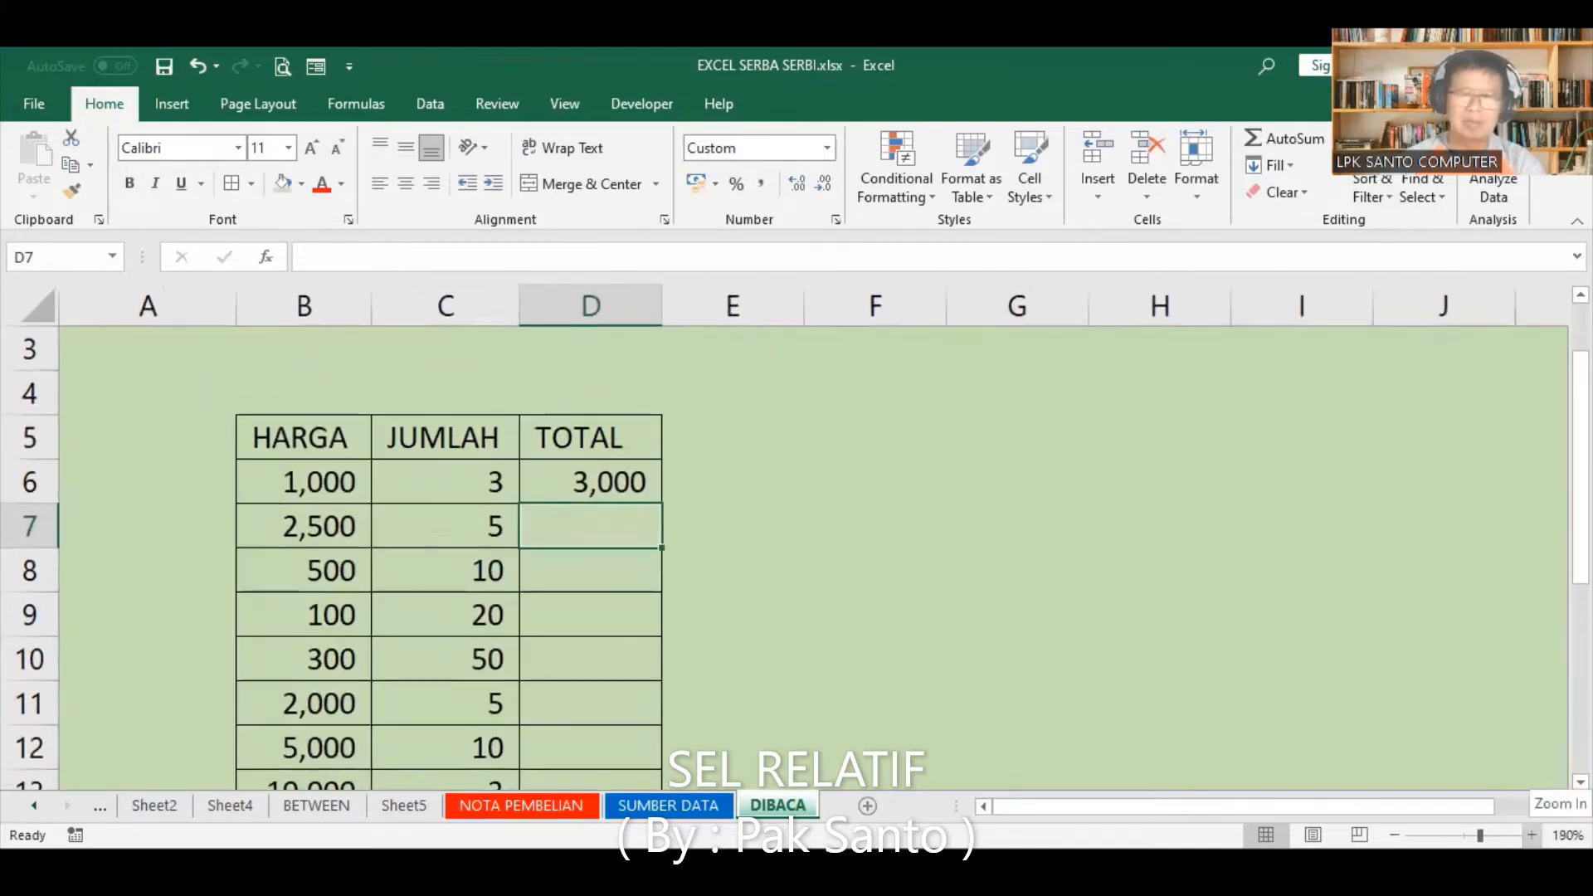
{"action": "left_click", "coordinate": [1532, 835]}
{"action": "scroll", "coordinate": [697, 548], "scroll_direction": "down", "scroll_amount": 1}
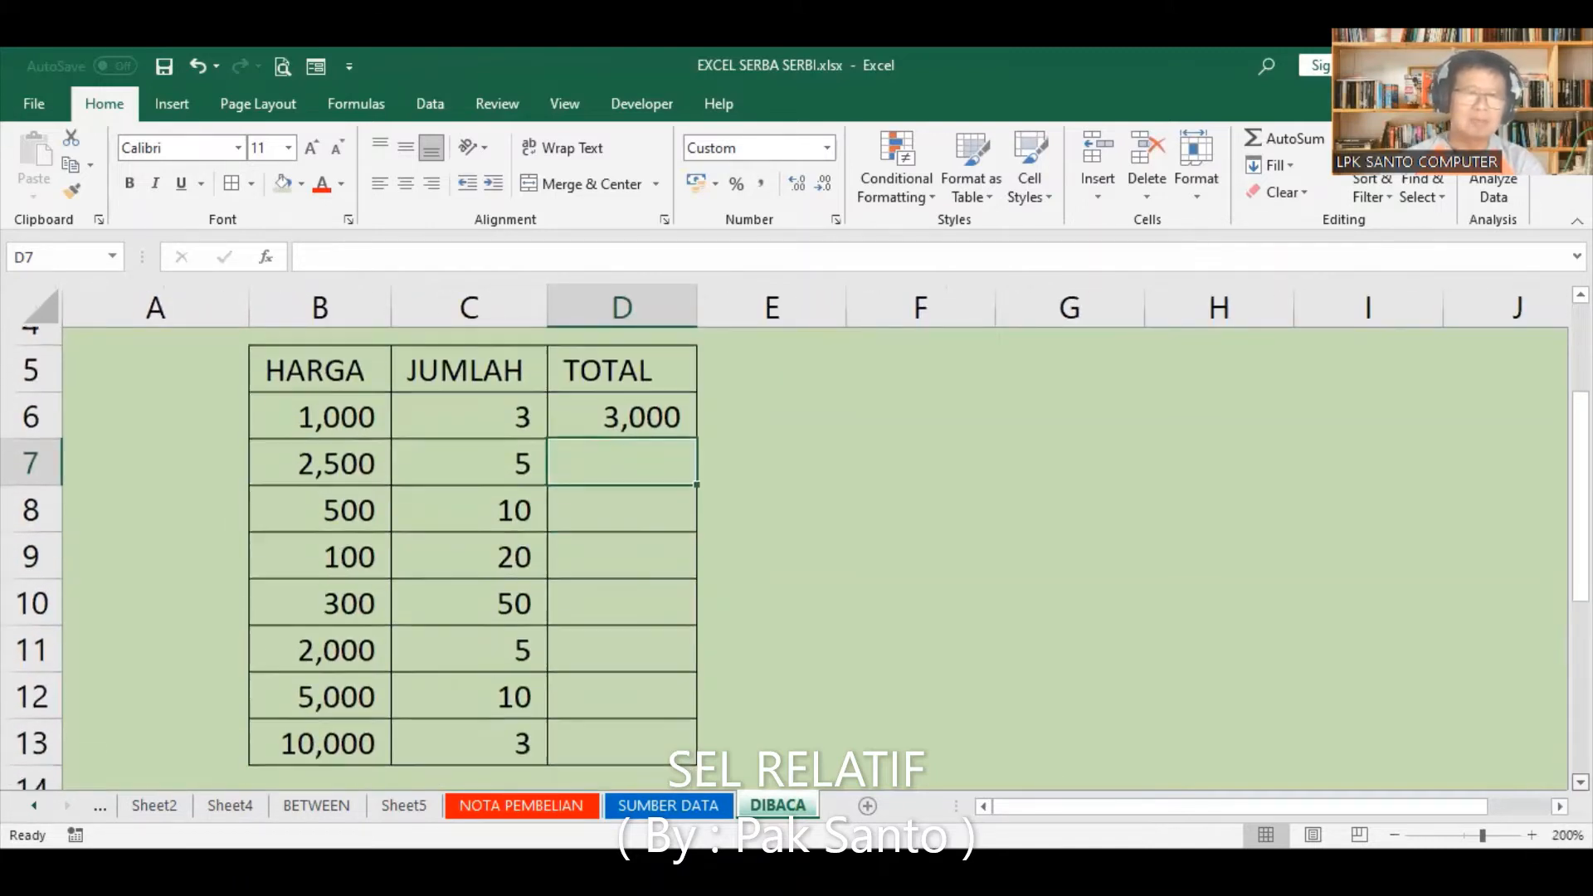
Step: Delete the contents of D6 and enter the TOTAL formula =B6*C6 there again
{"action": "left_click", "coordinate": [673, 390]}
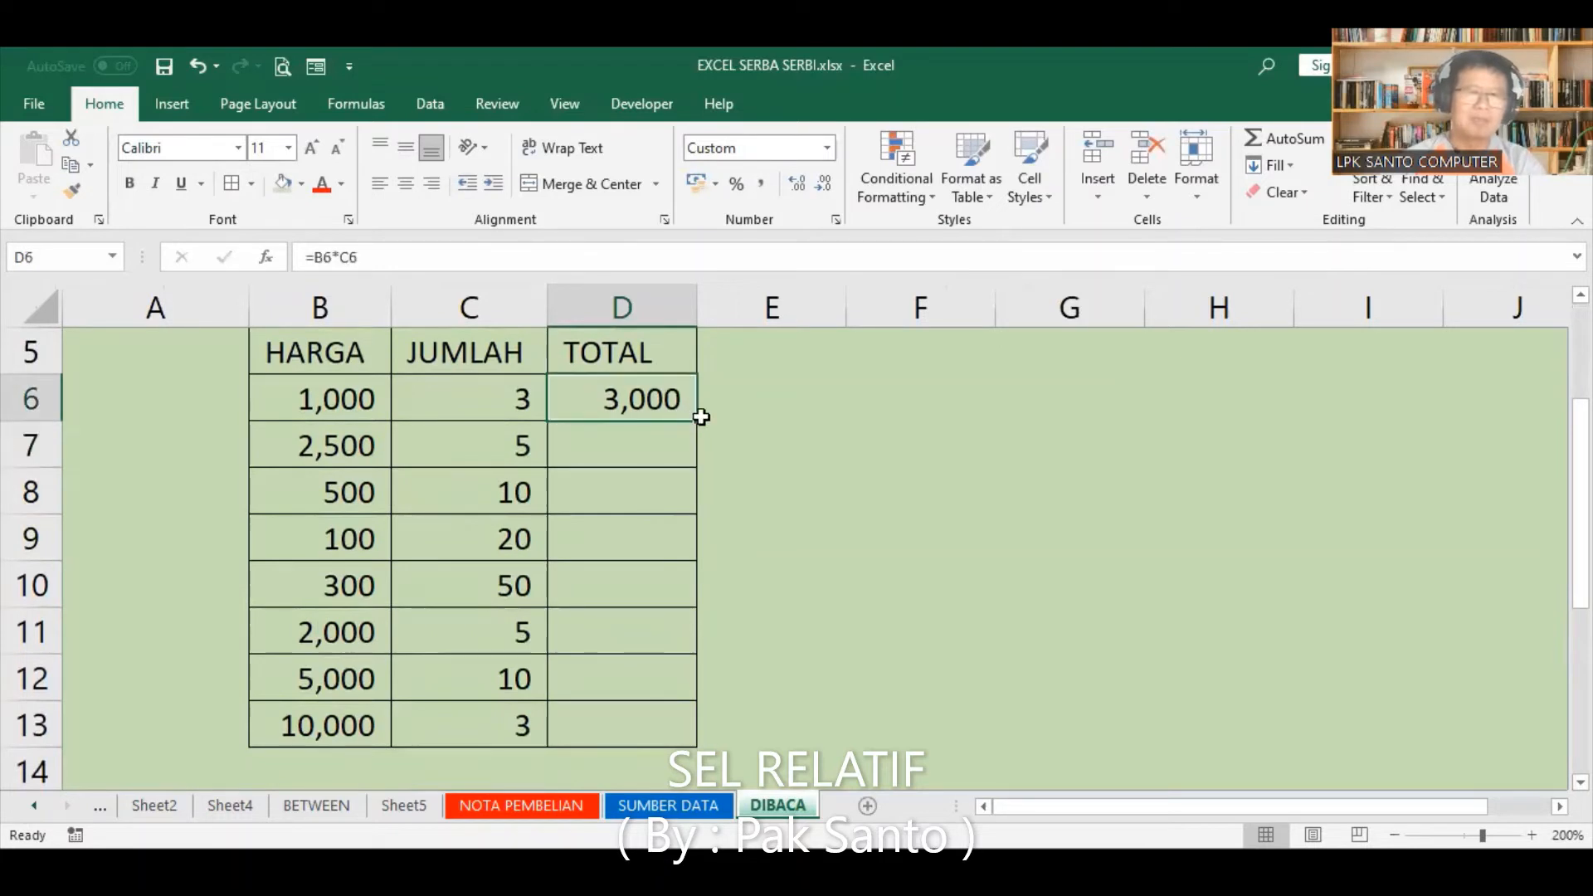
{"action": "key", "text": "Delete"}
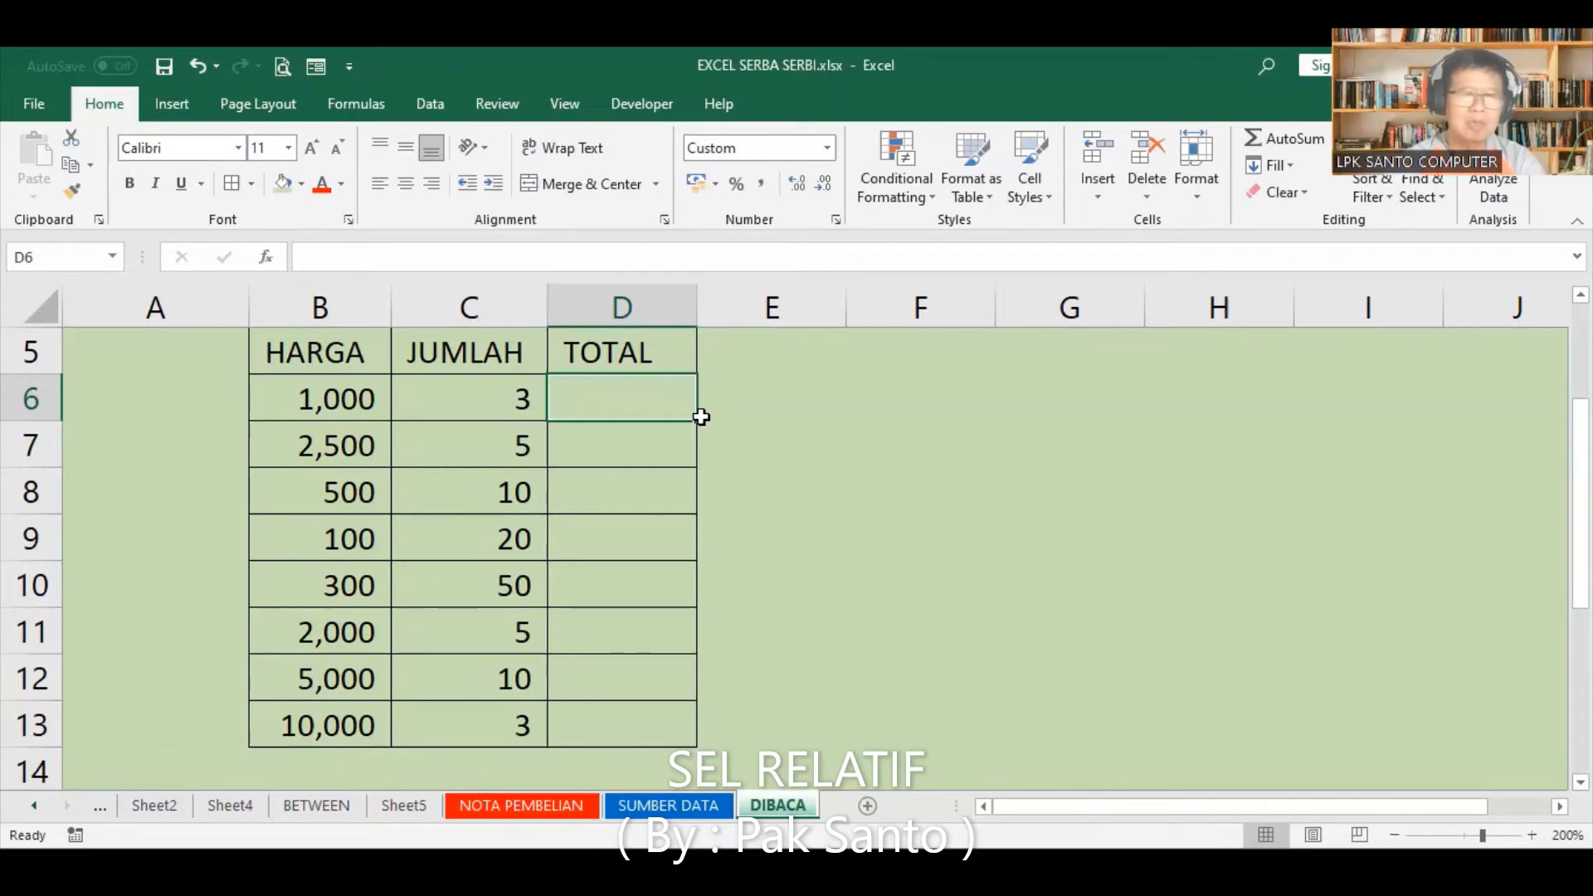
{"action": "type", "text": "="}
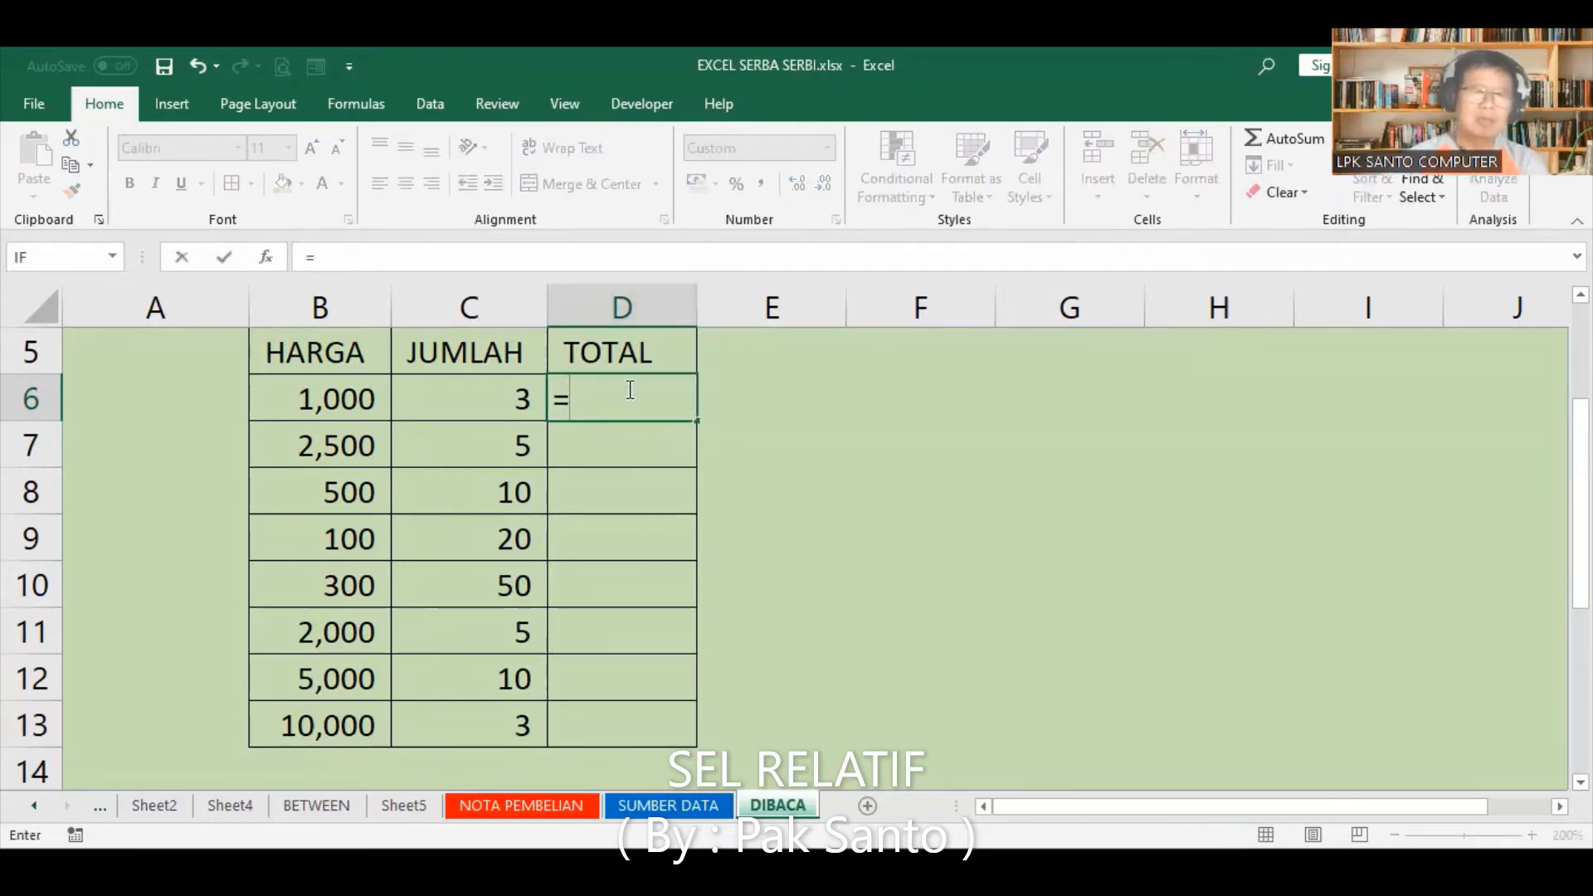
{"action": "left_click", "coordinate": [341, 401]}
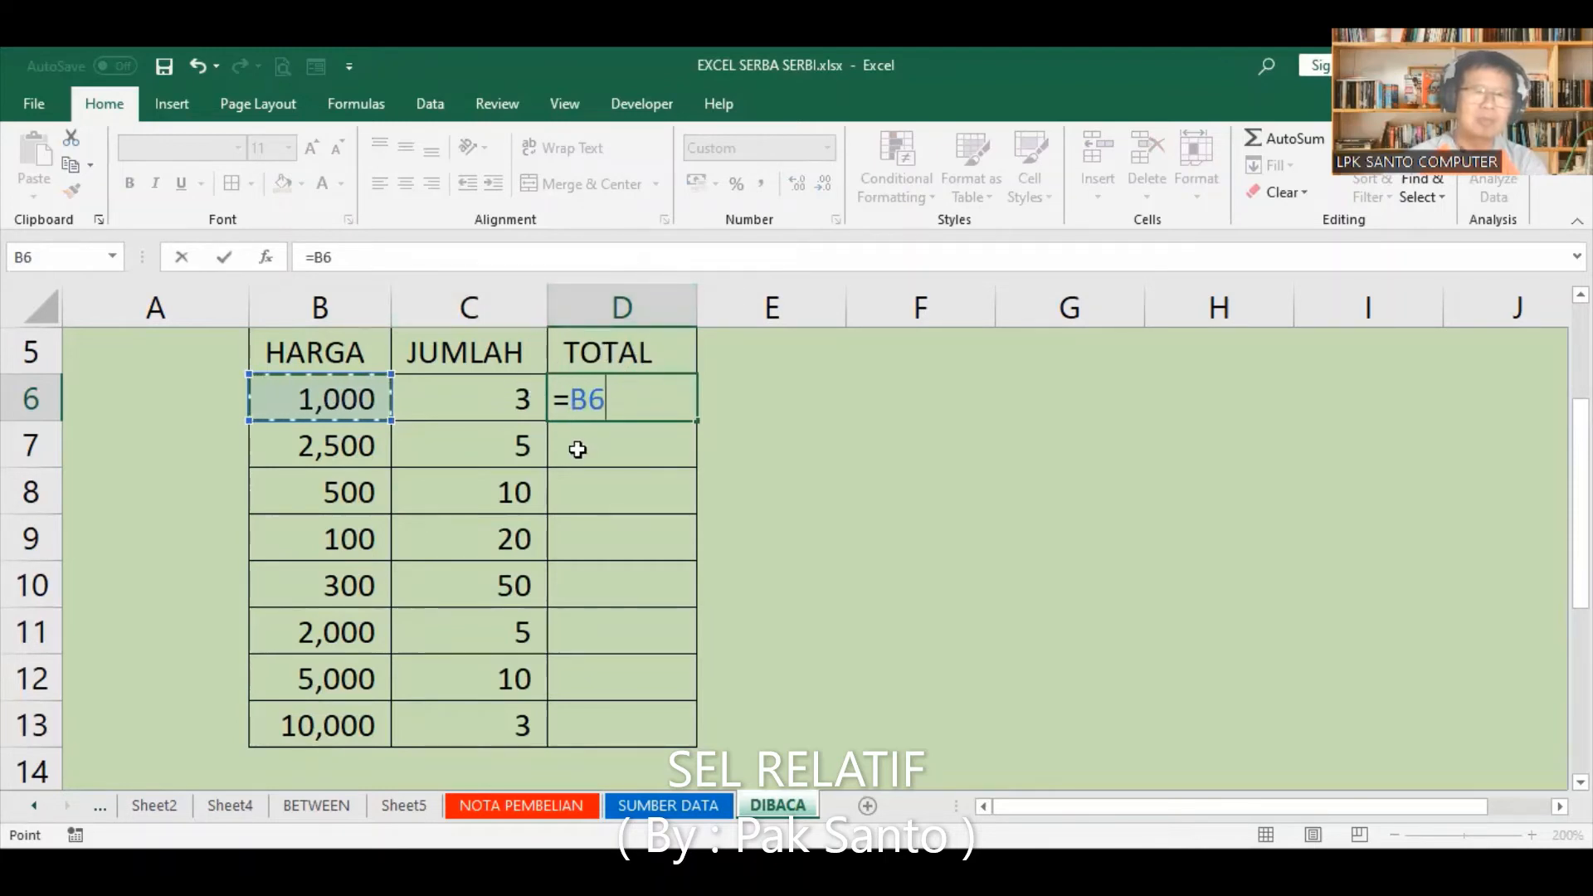
{"action": "type", "text": "*"}
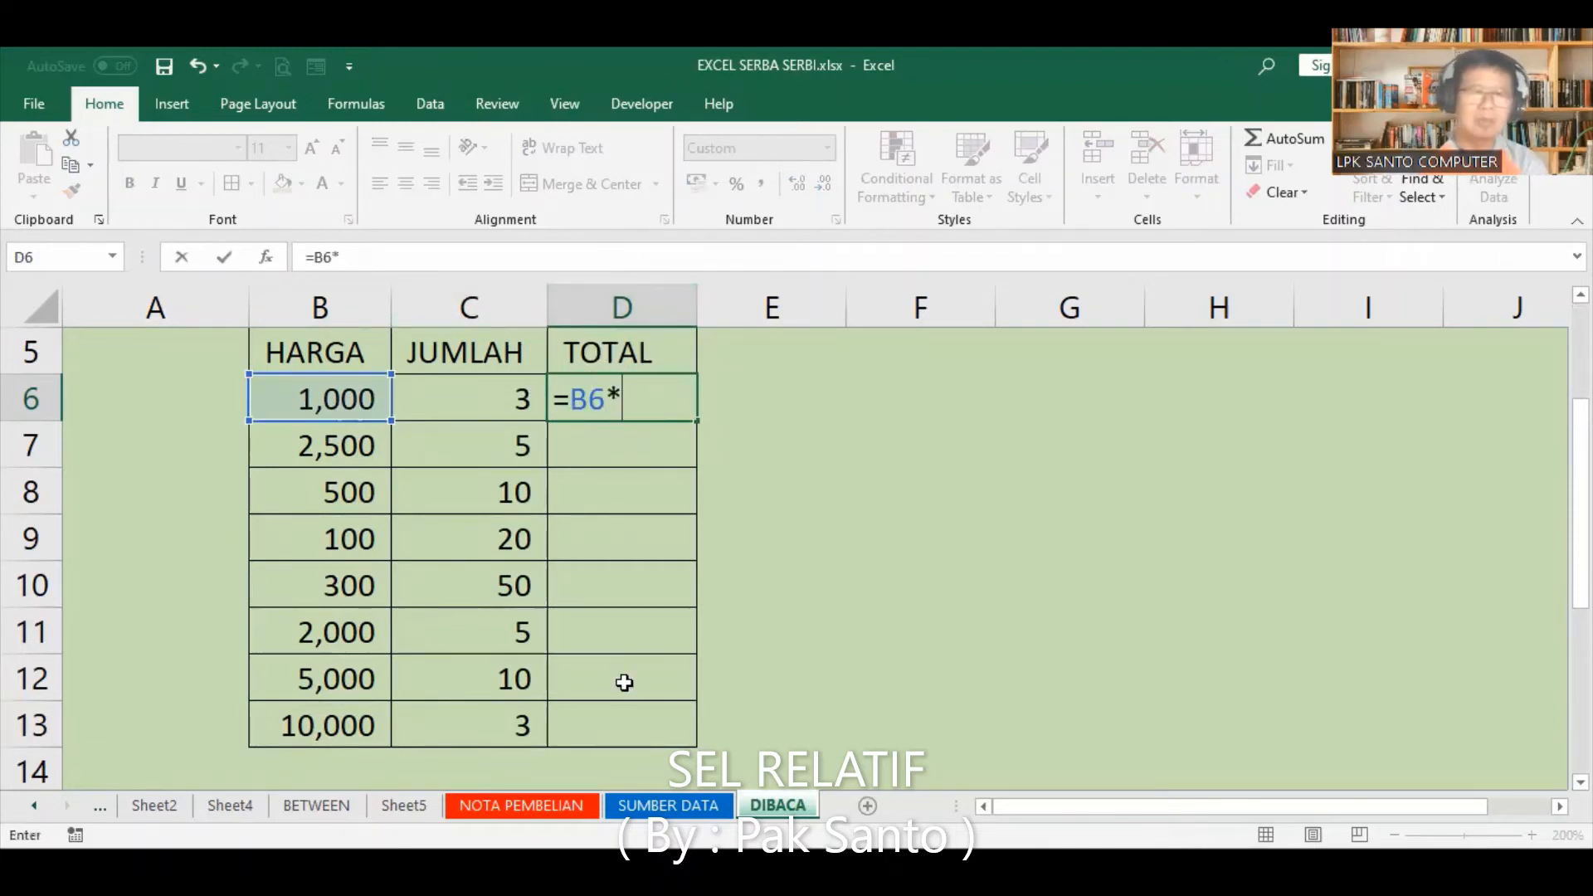
{"action": "left_click", "coordinate": [477, 402]}
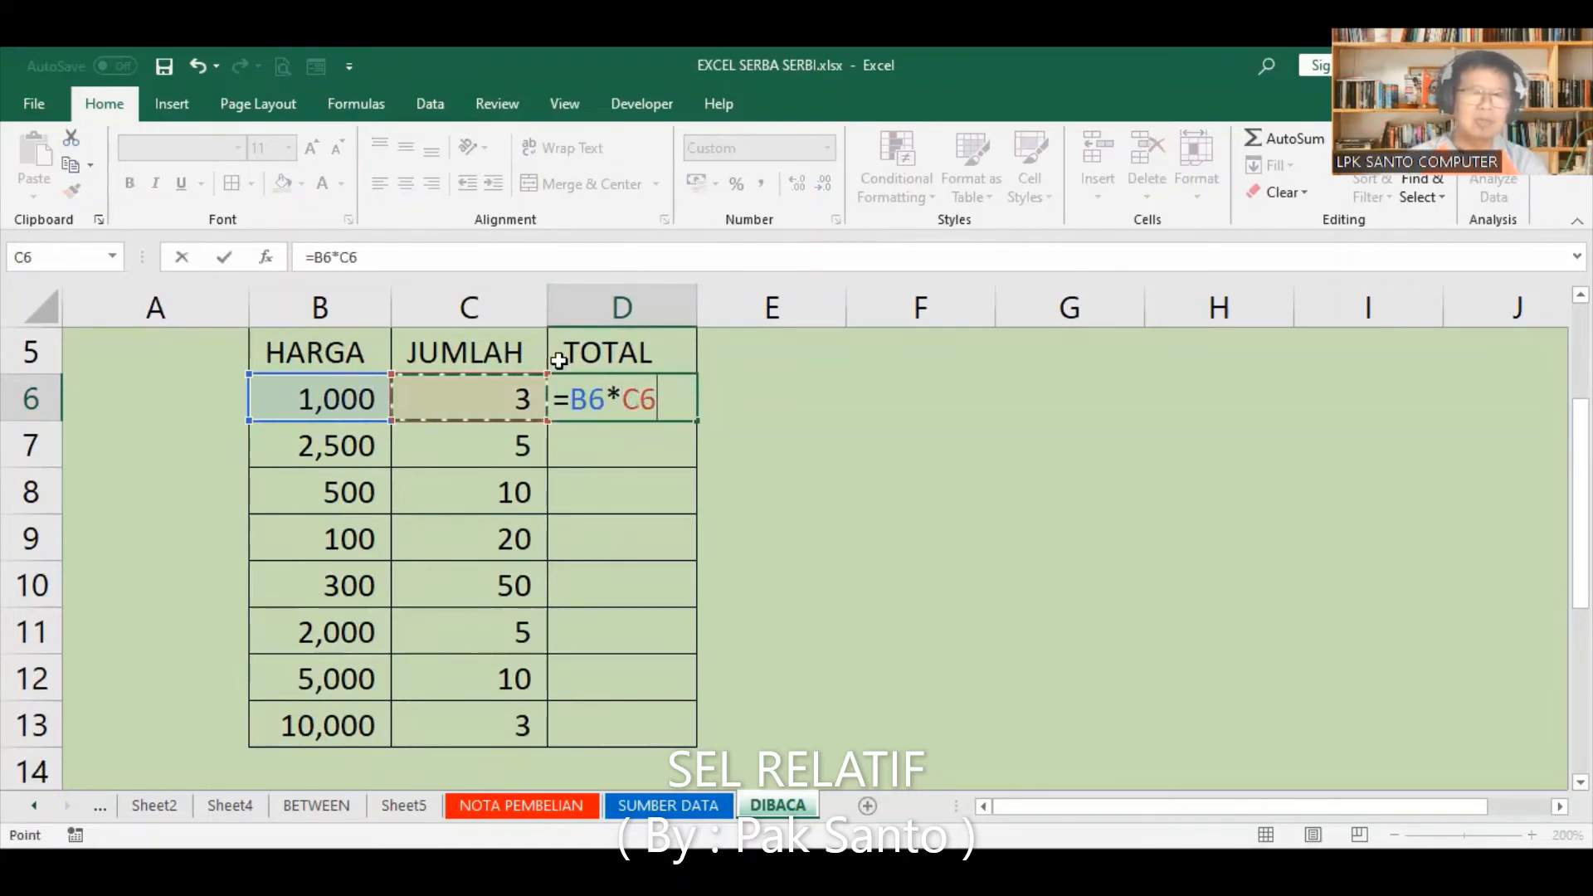
{"action": "key", "text": "Return"}
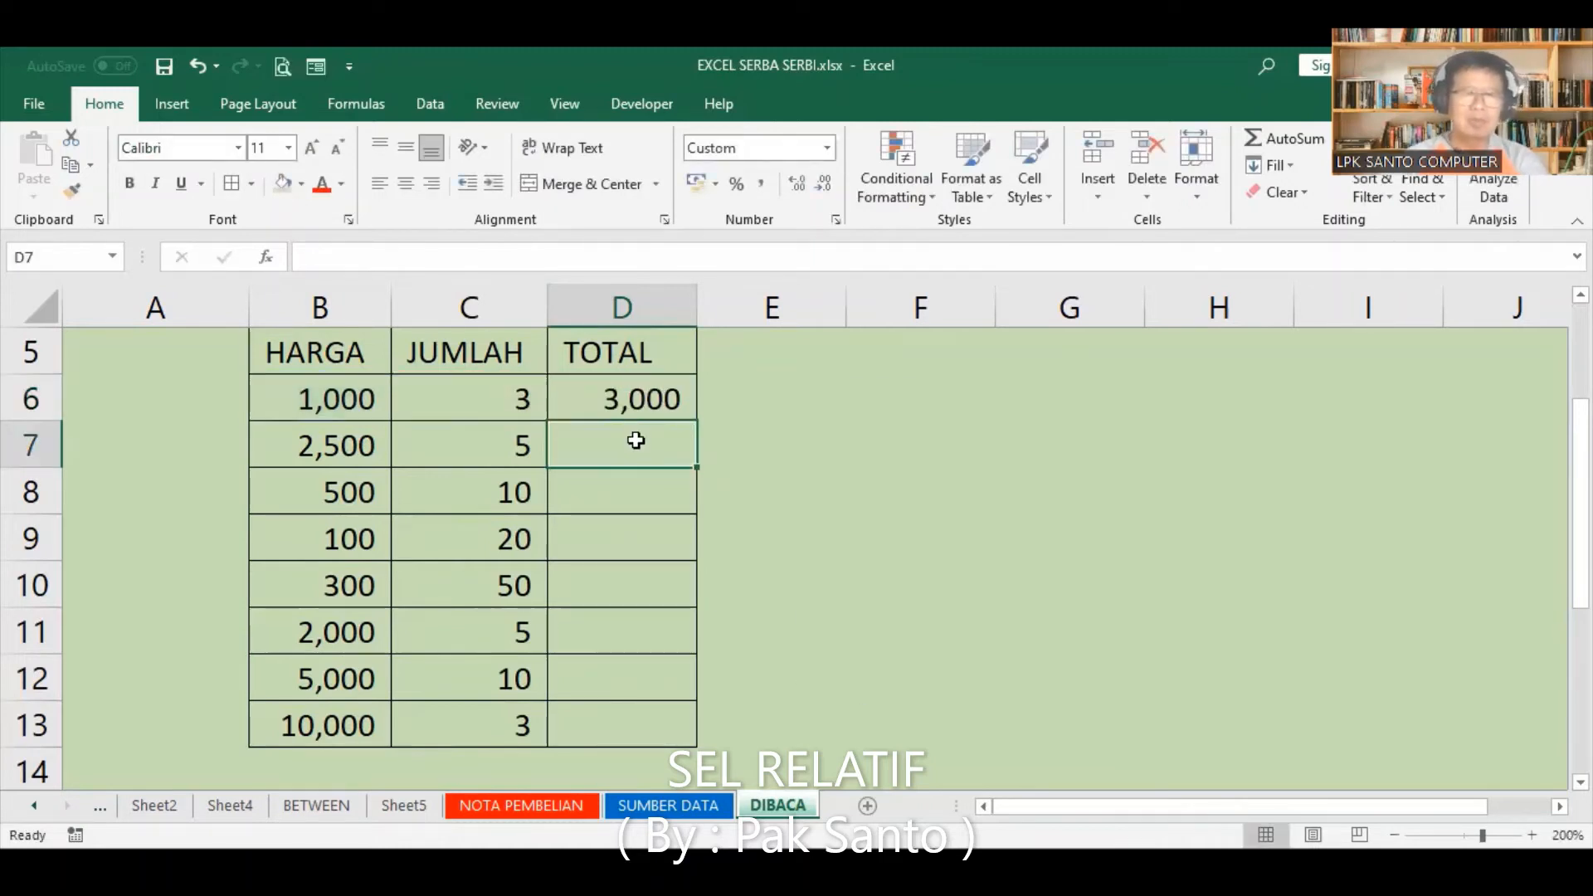
Step: Fill the TOTAL formula from D6 down to D7 and check the cell references in D7
{"action": "left_click", "coordinate": [645, 395]}
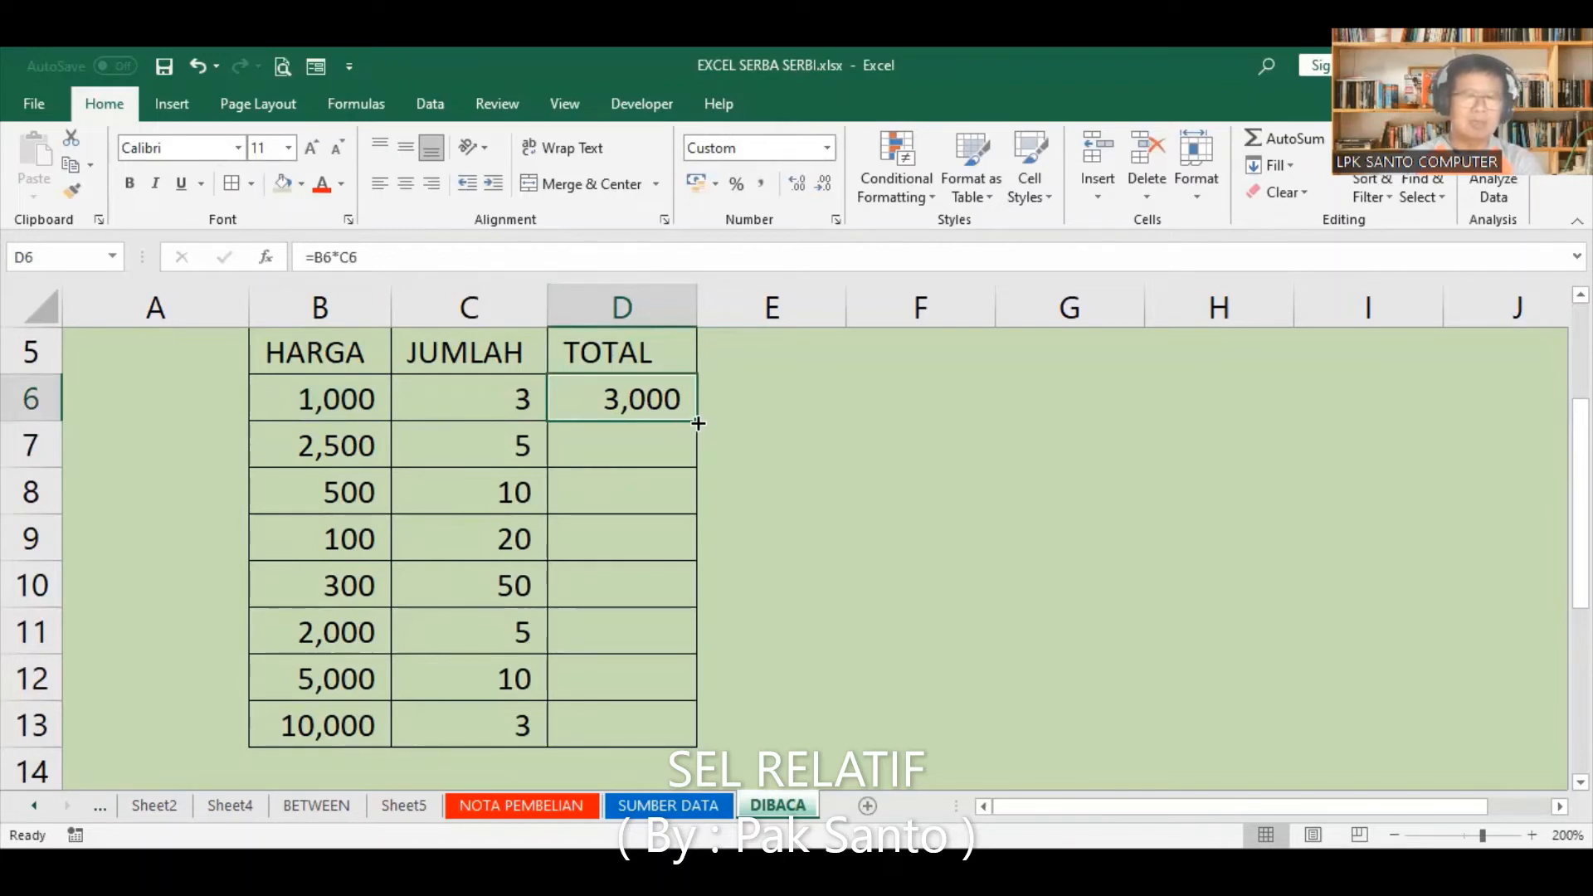
{"action": "left_click_drag", "start_coordinate": [698, 423], "coordinate": [696, 463]}
{"action": "left_click", "coordinate": [656, 444]}
{"action": "double_click", "coordinate": [646, 456]}
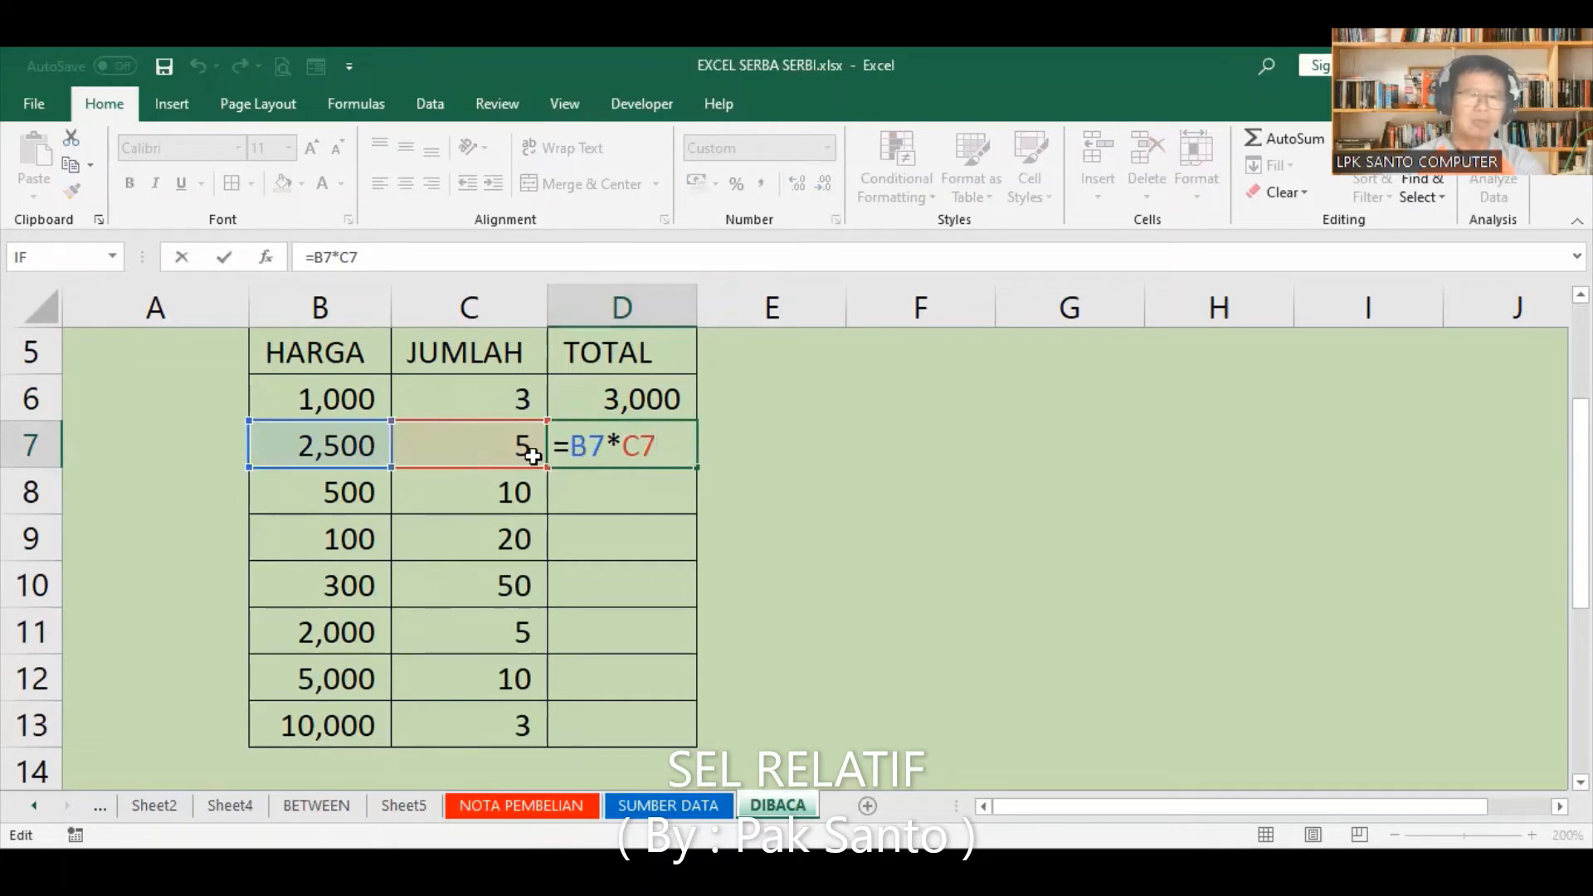
{"action": "left_click", "coordinate": [829, 478]}
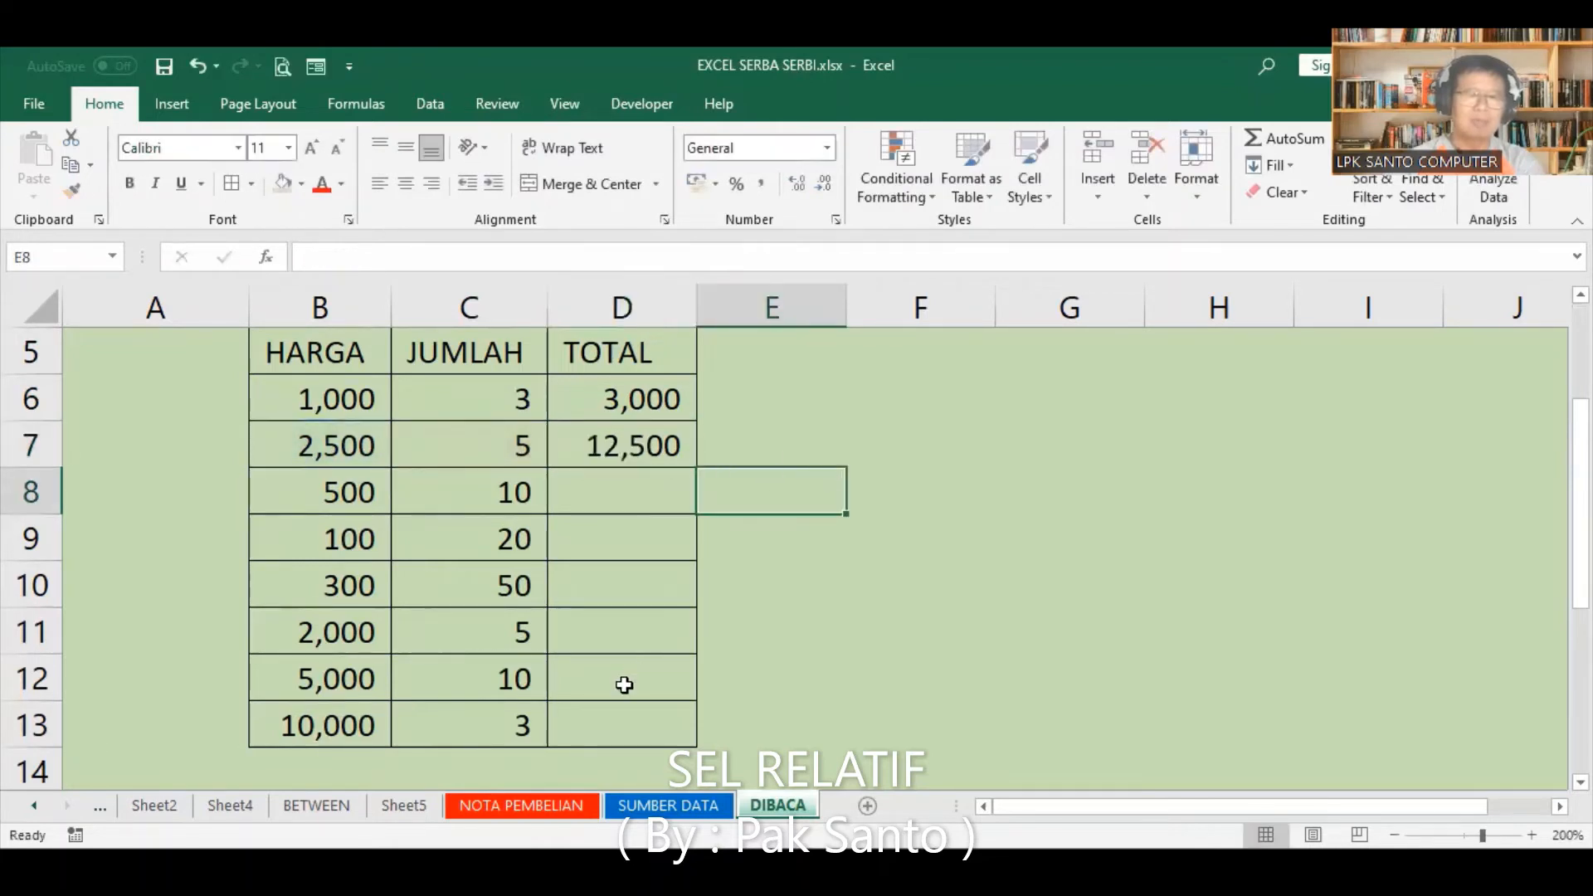
Step: Fill the formula from D7 down through D13 and inspect the references in D13 without changing them
{"action": "left_click", "coordinate": [612, 714]}
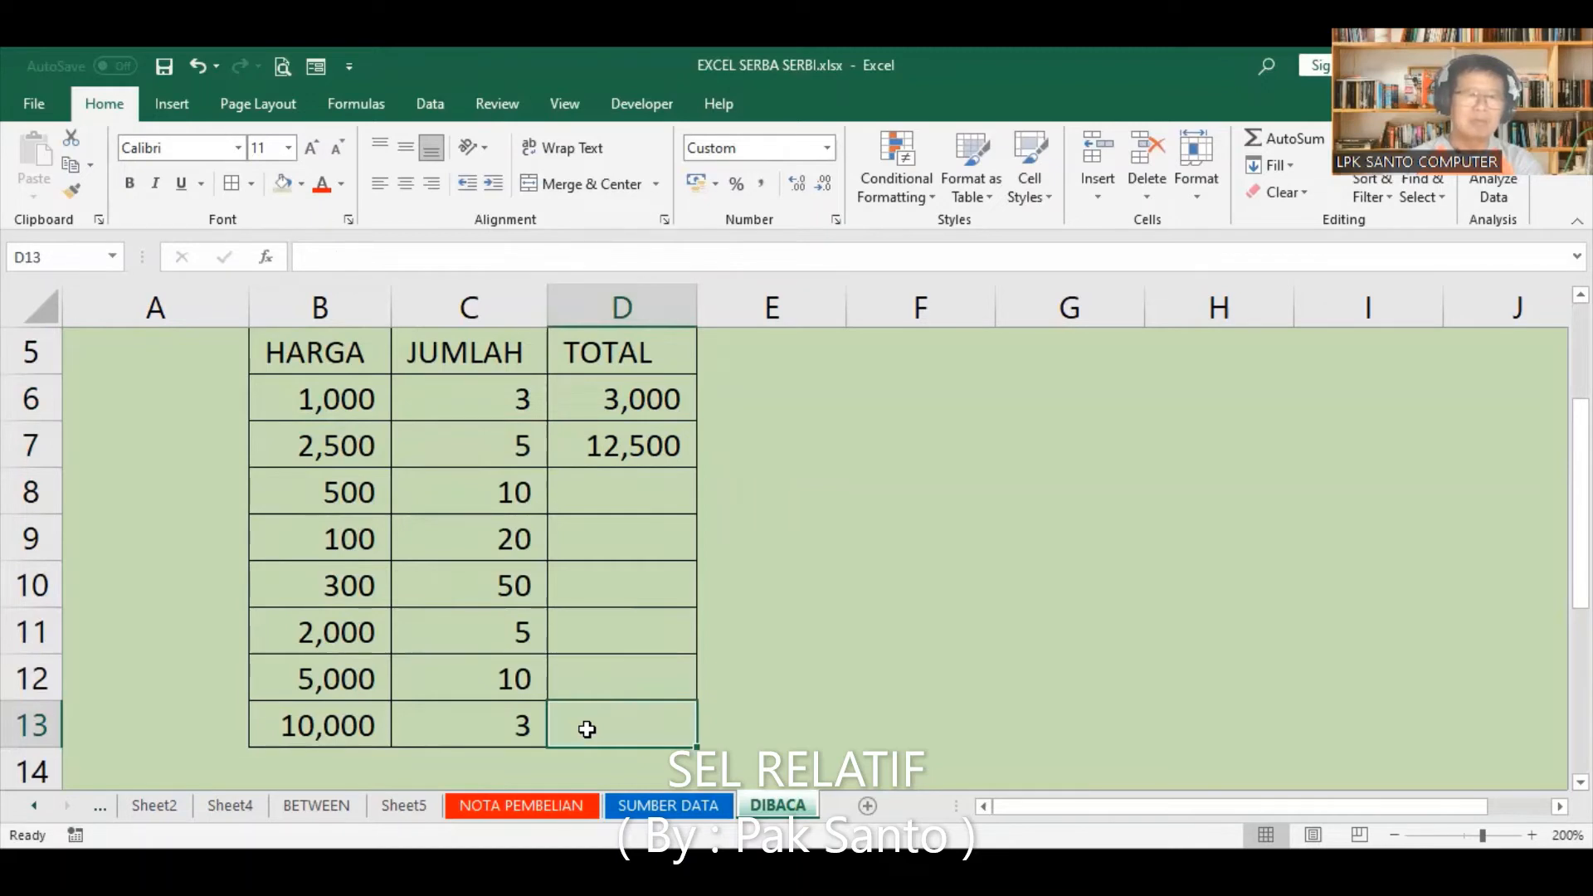
{"action": "left_click", "coordinate": [626, 444]}
{"action": "left_click_drag", "start_coordinate": [697, 468], "coordinate": [698, 741]}
{"action": "left_click", "coordinate": [647, 724]}
{"action": "double_click", "coordinate": [665, 727]}
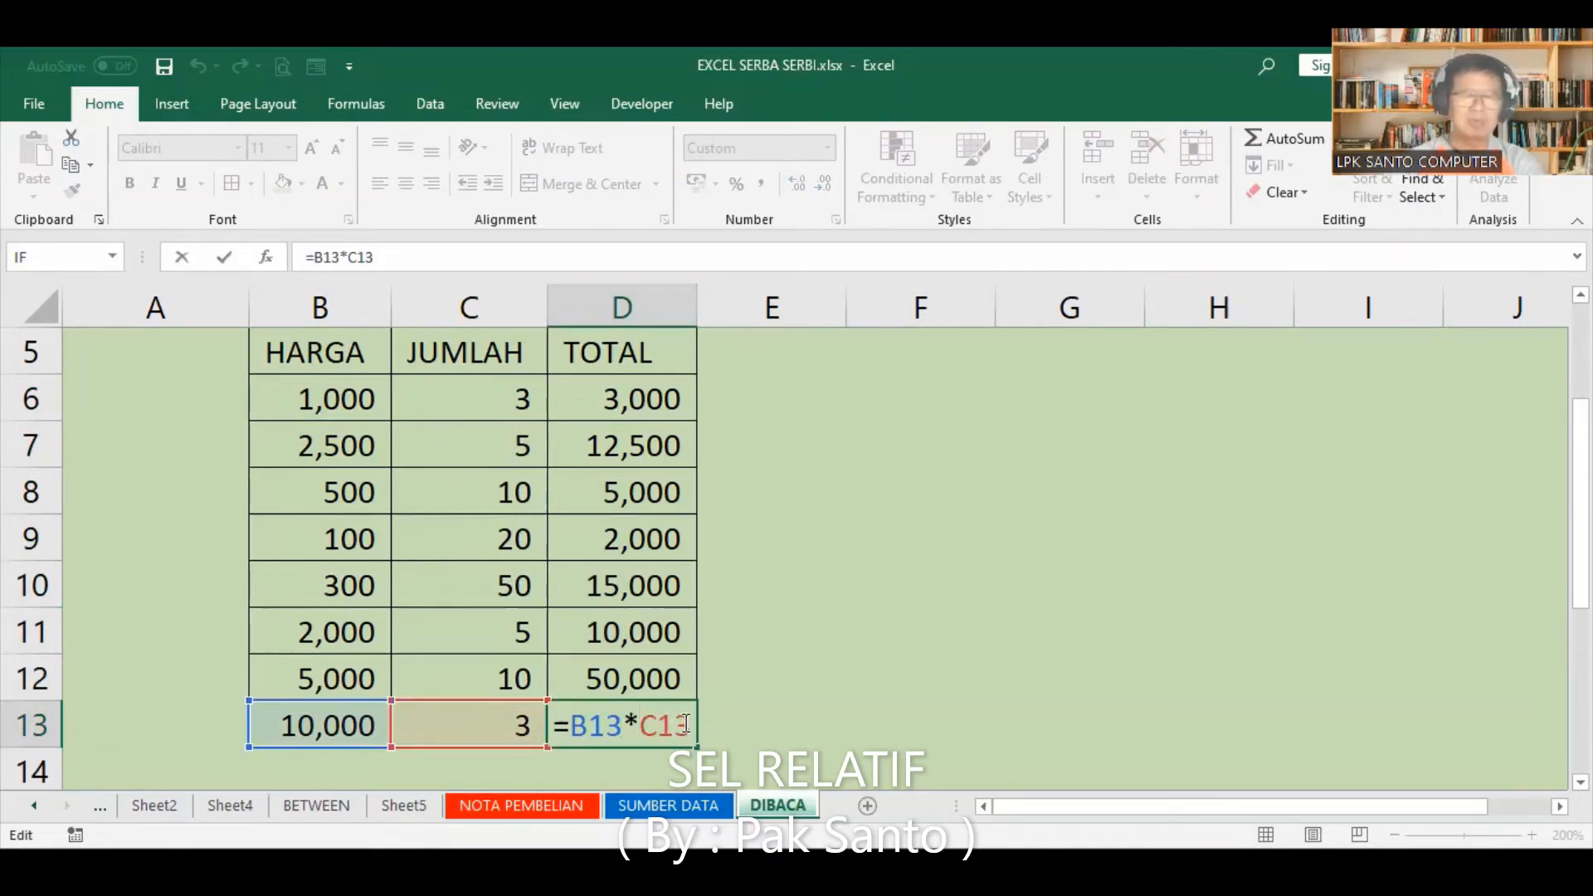
{"action": "left_click", "coordinate": [785, 714]}
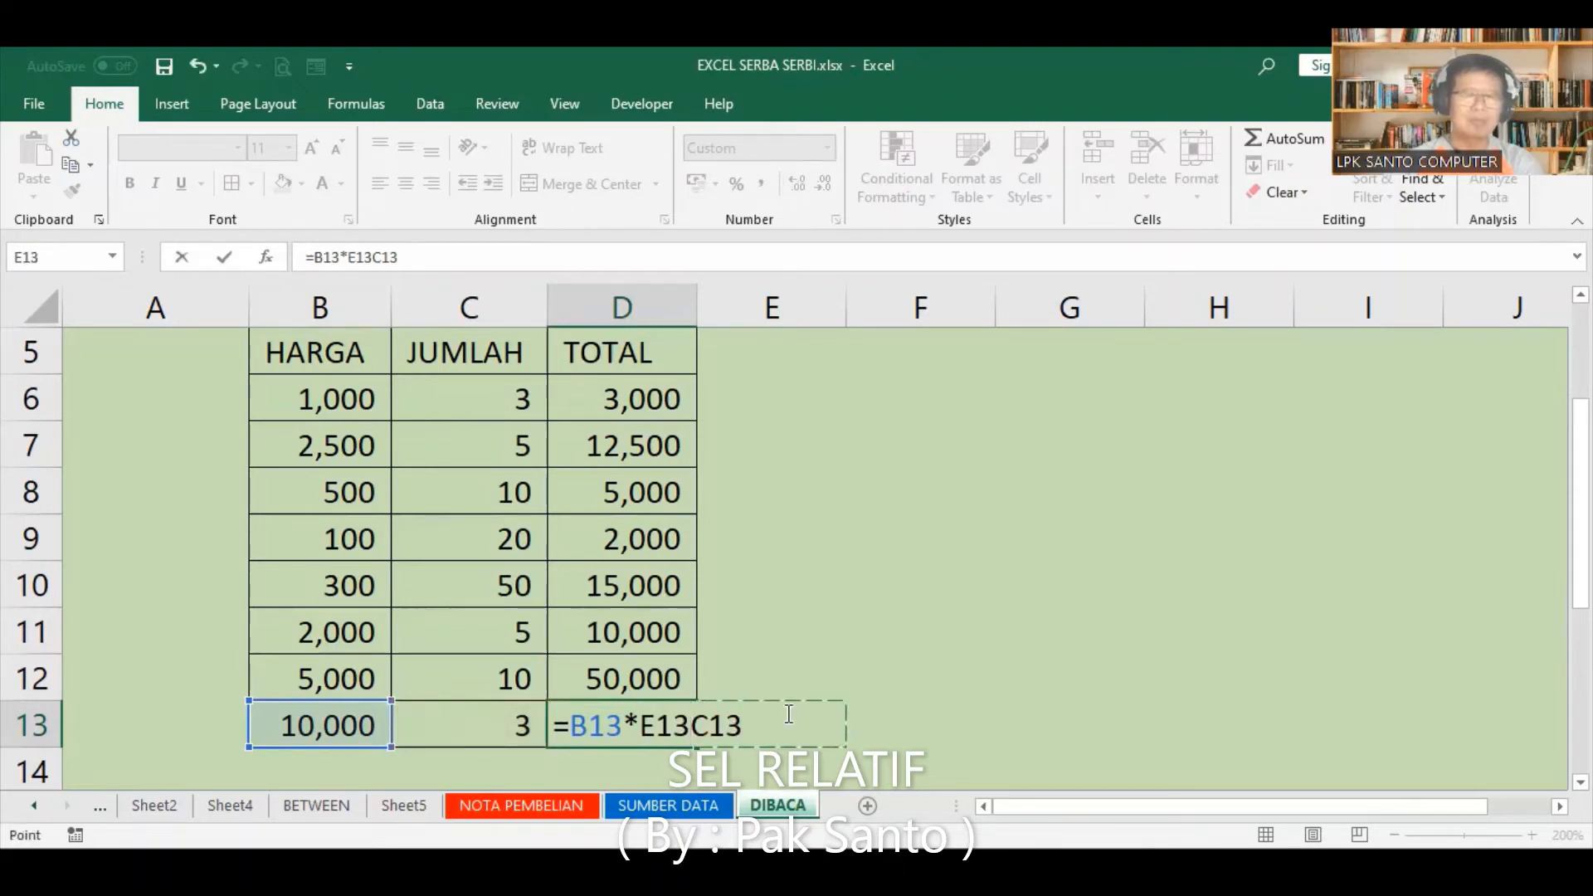
{"action": "key", "text": "Escape"}
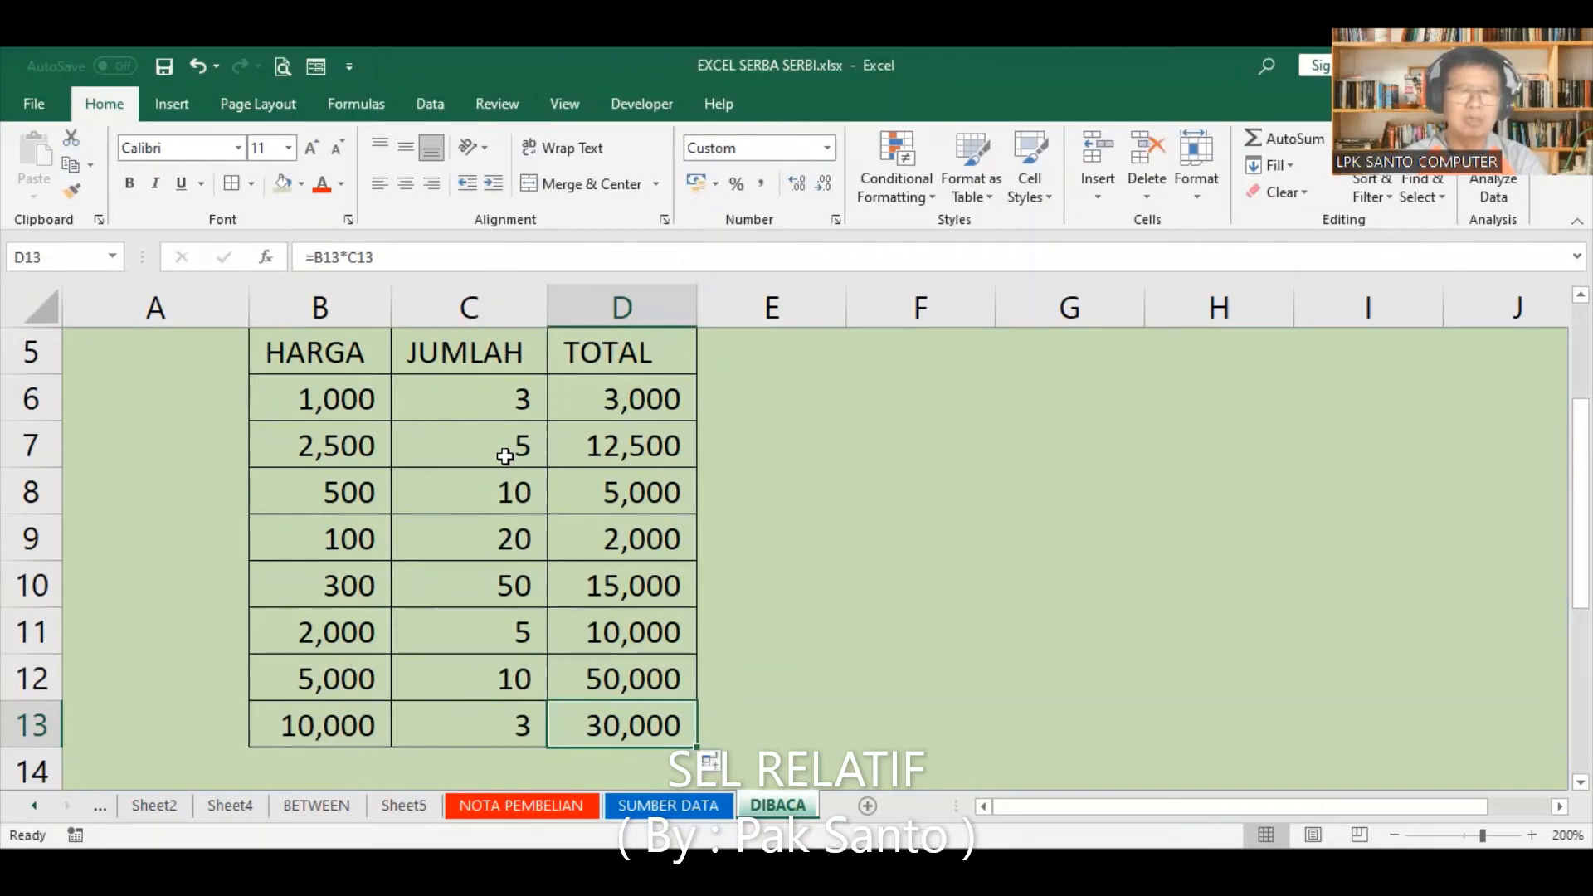
Step: Turn the formula in D6 into displayed text by putting an apostrophe in front of =B6*C6
{"action": "left_click", "coordinate": [660, 402]}
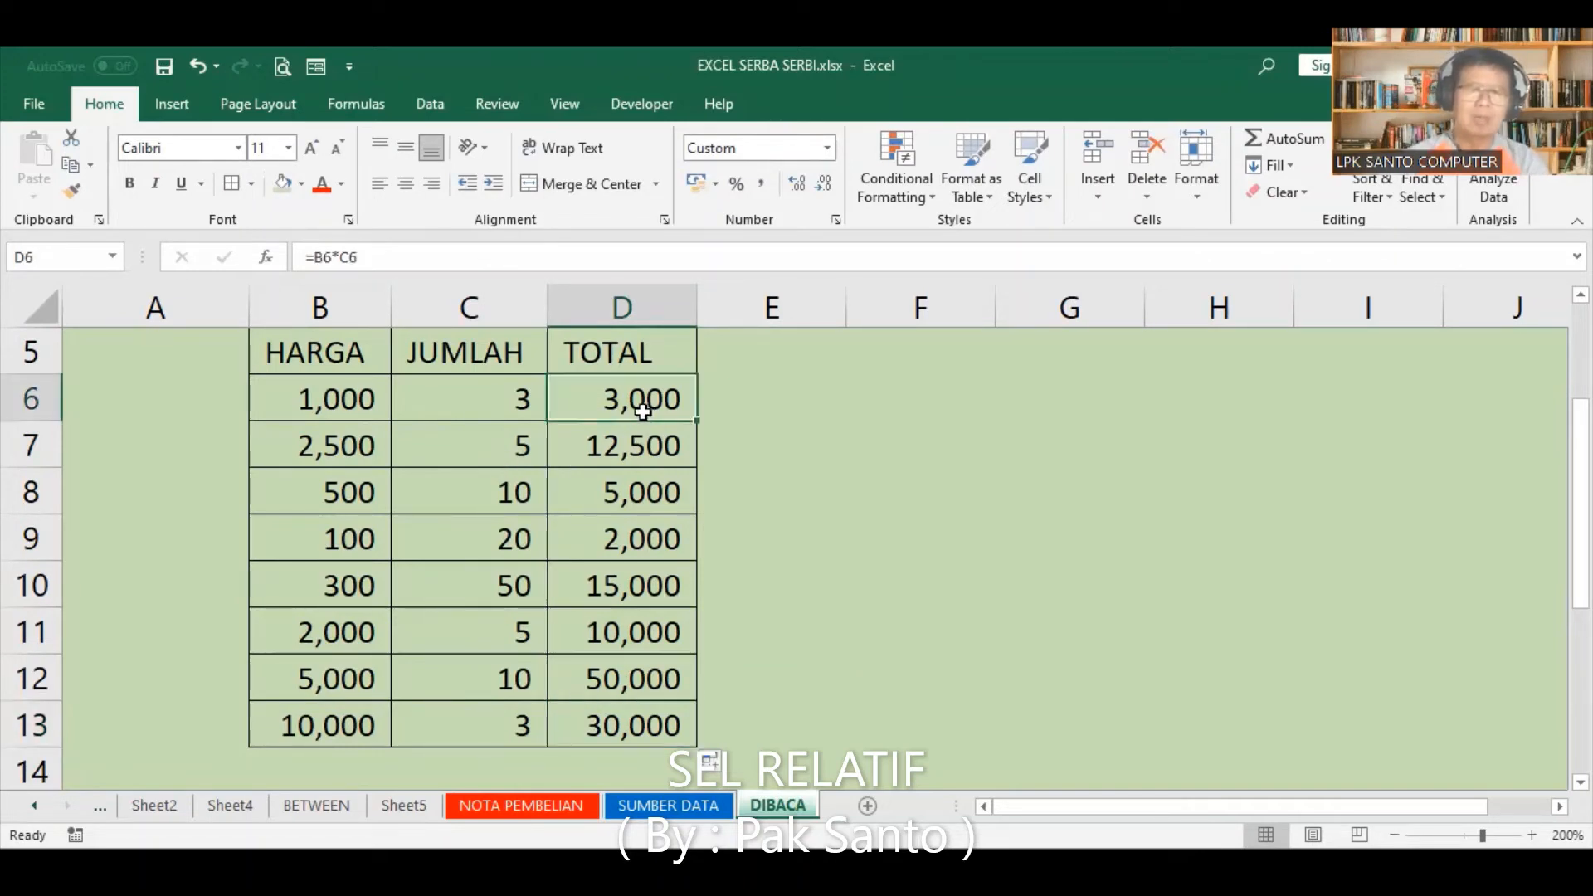
{"action": "left_click", "coordinate": [301, 256]}
{"action": "type", "text": "'"}
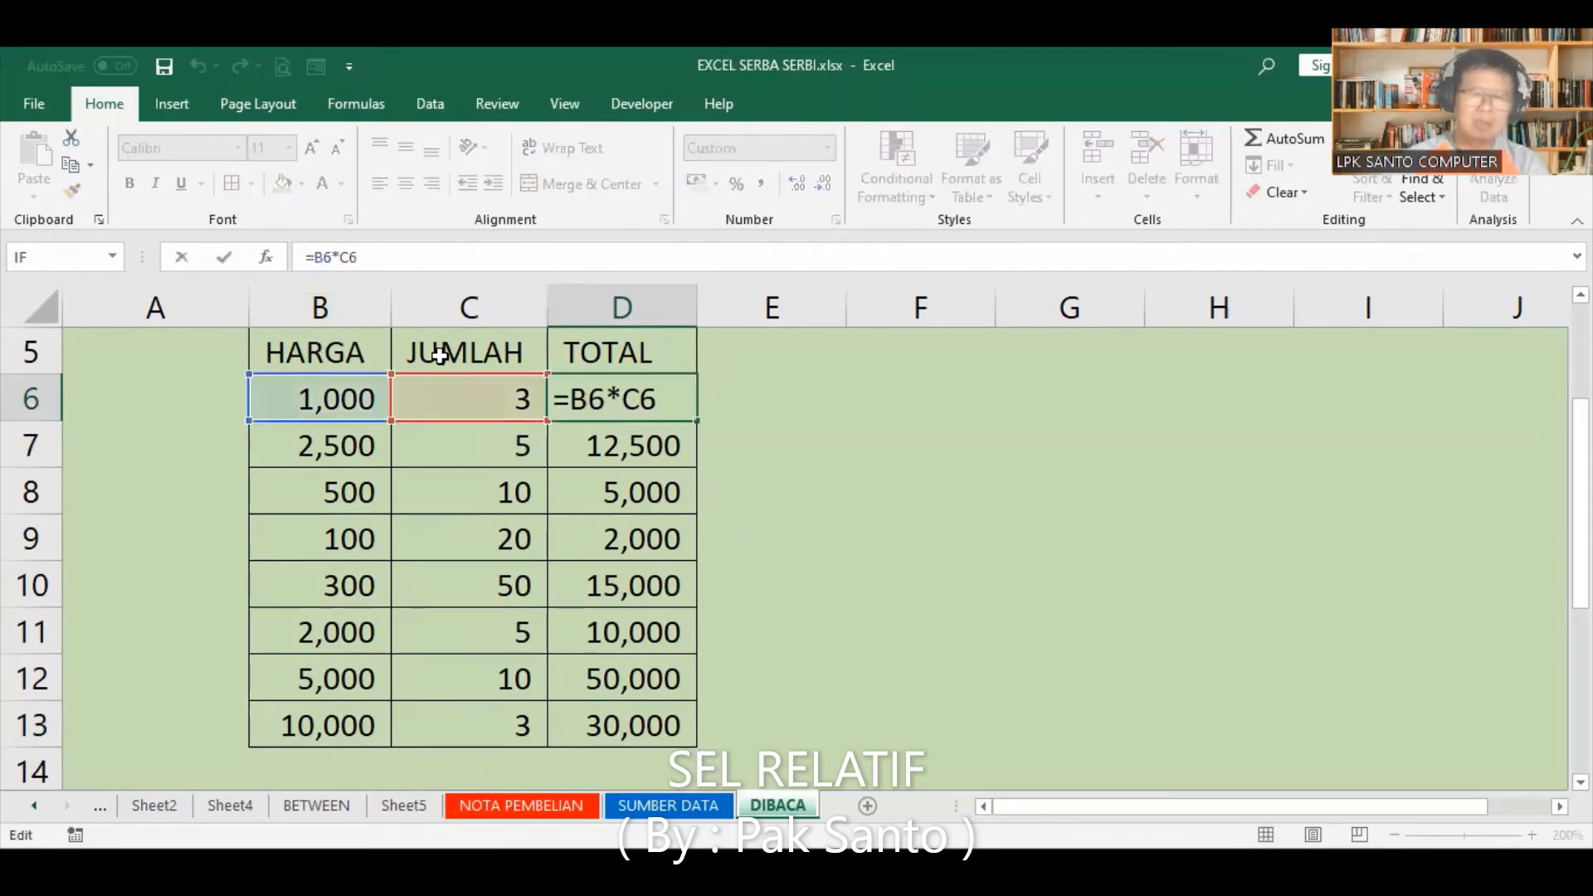
{"action": "key", "text": "Return"}
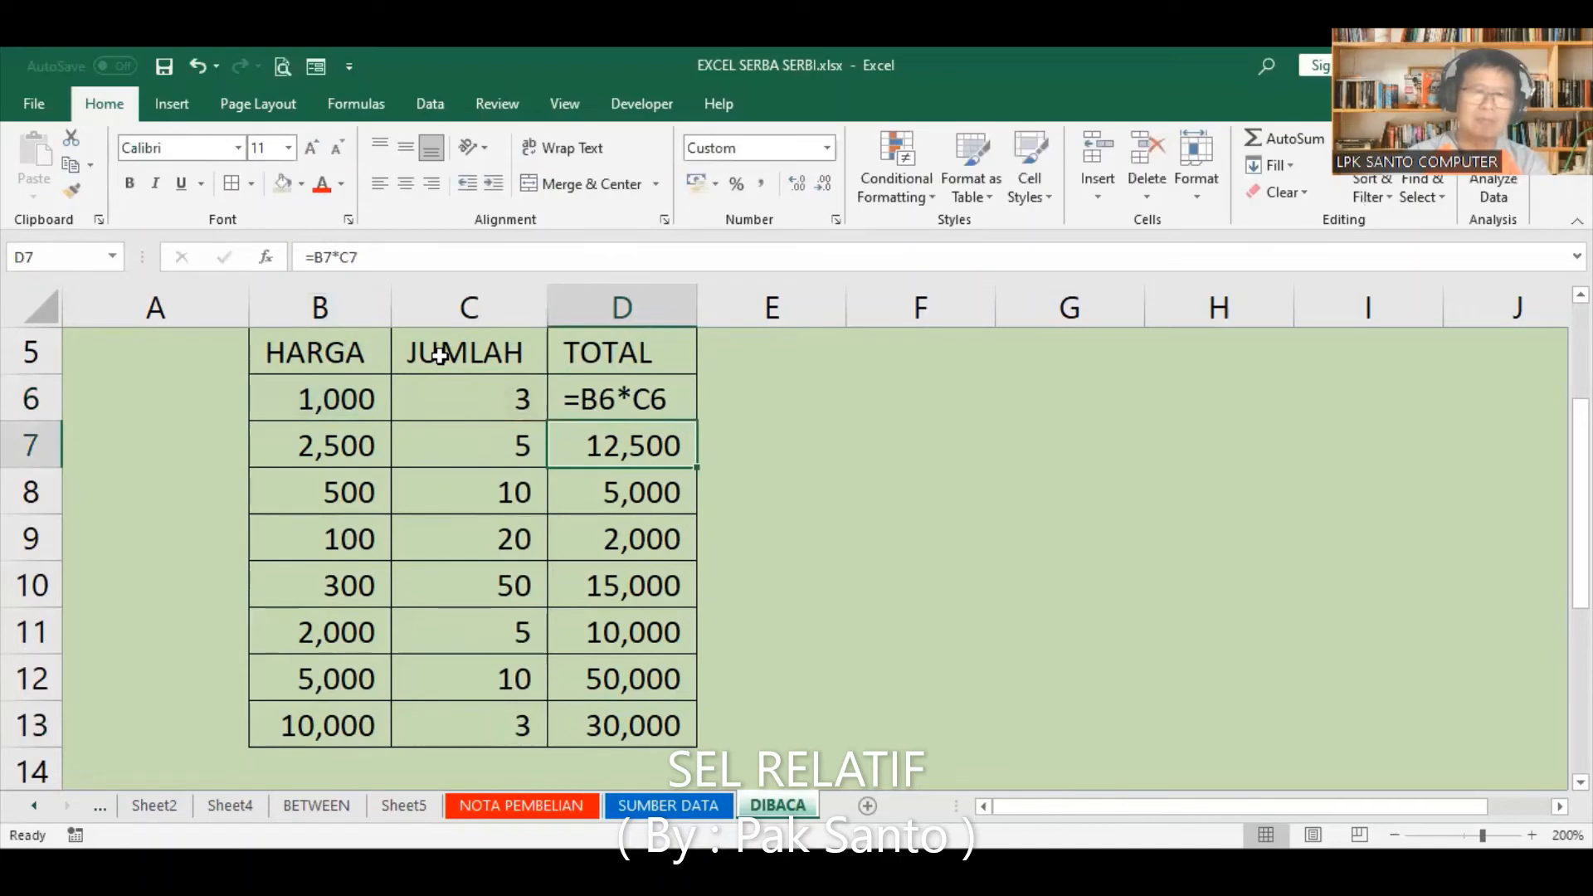
Step: Copy the formula text from D6 into the neighbouring cell E6
{"action": "left_click", "coordinate": [628, 399]}
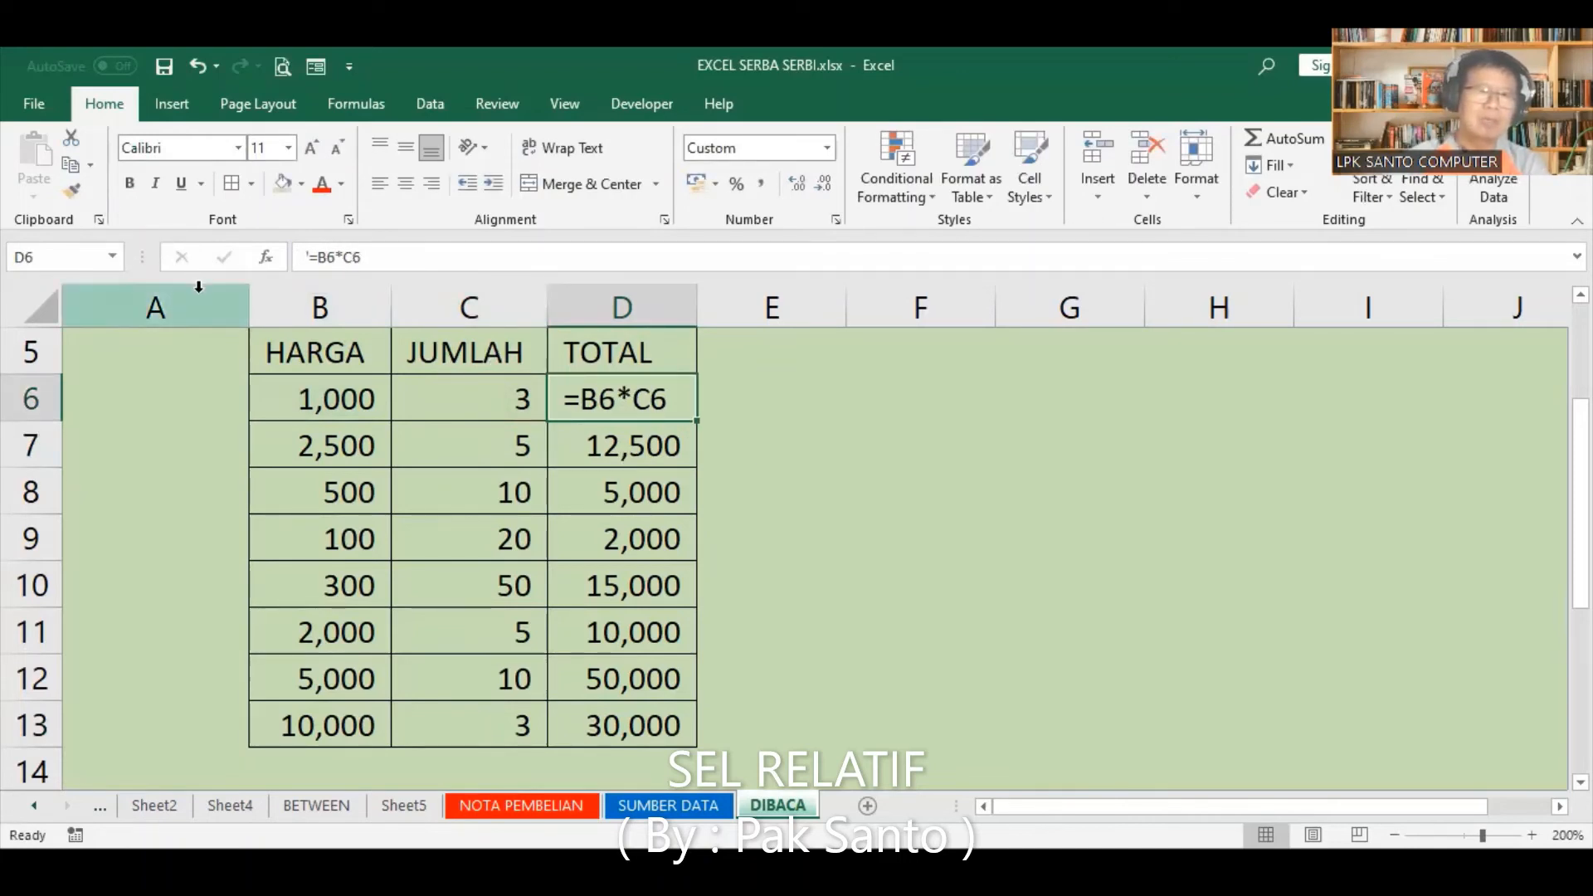
{"action": "left_click", "coordinate": [66, 172]}
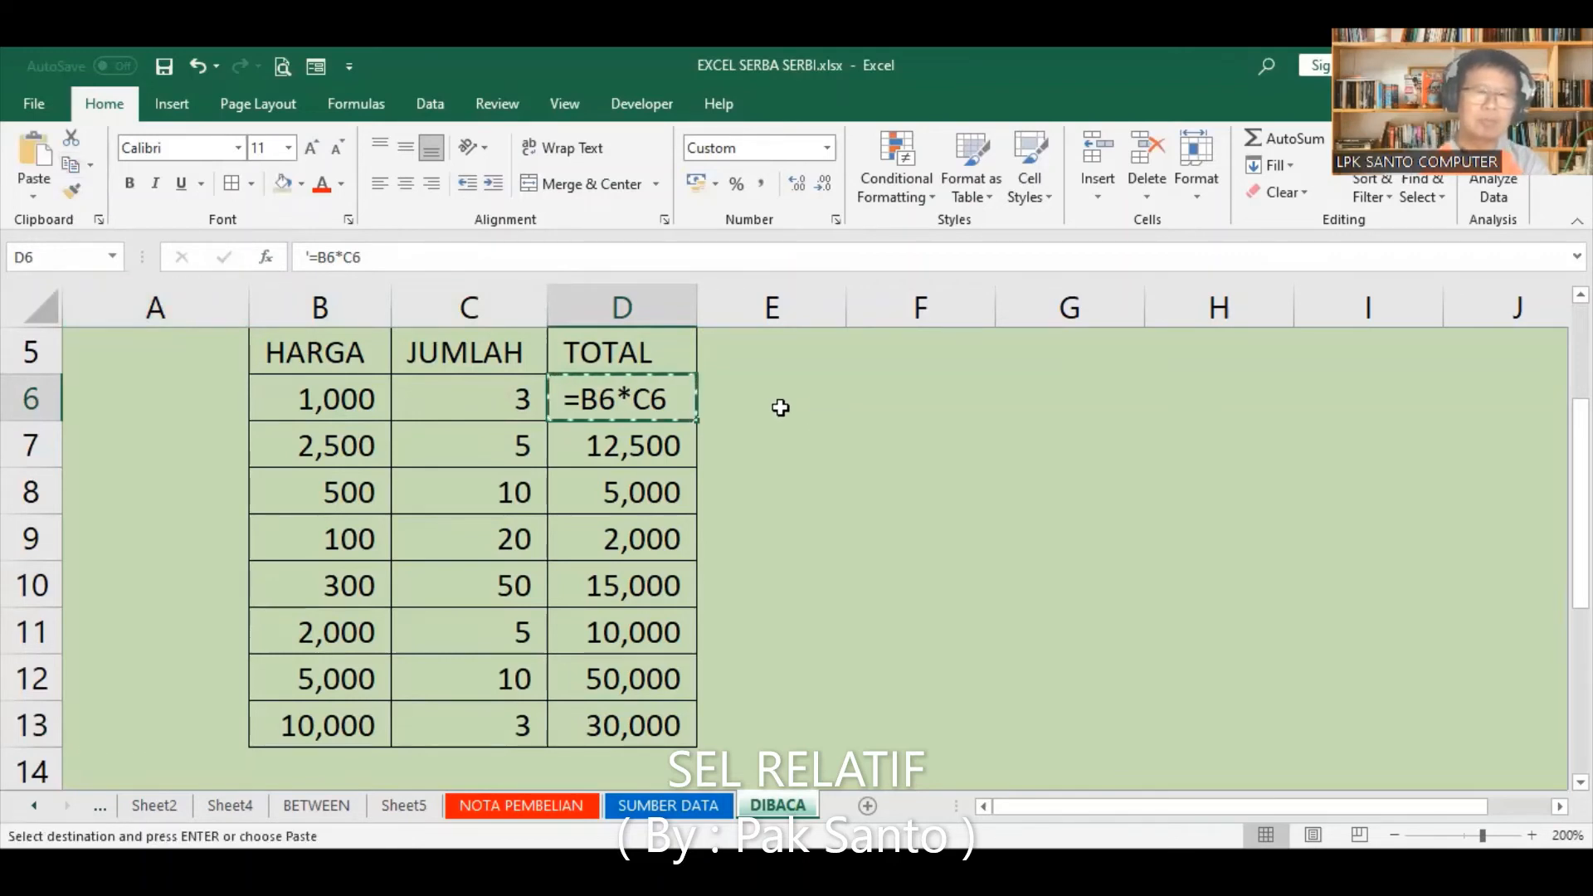
{"action": "left_click", "coordinate": [770, 401]}
{"action": "left_click", "coordinate": [42, 157]}
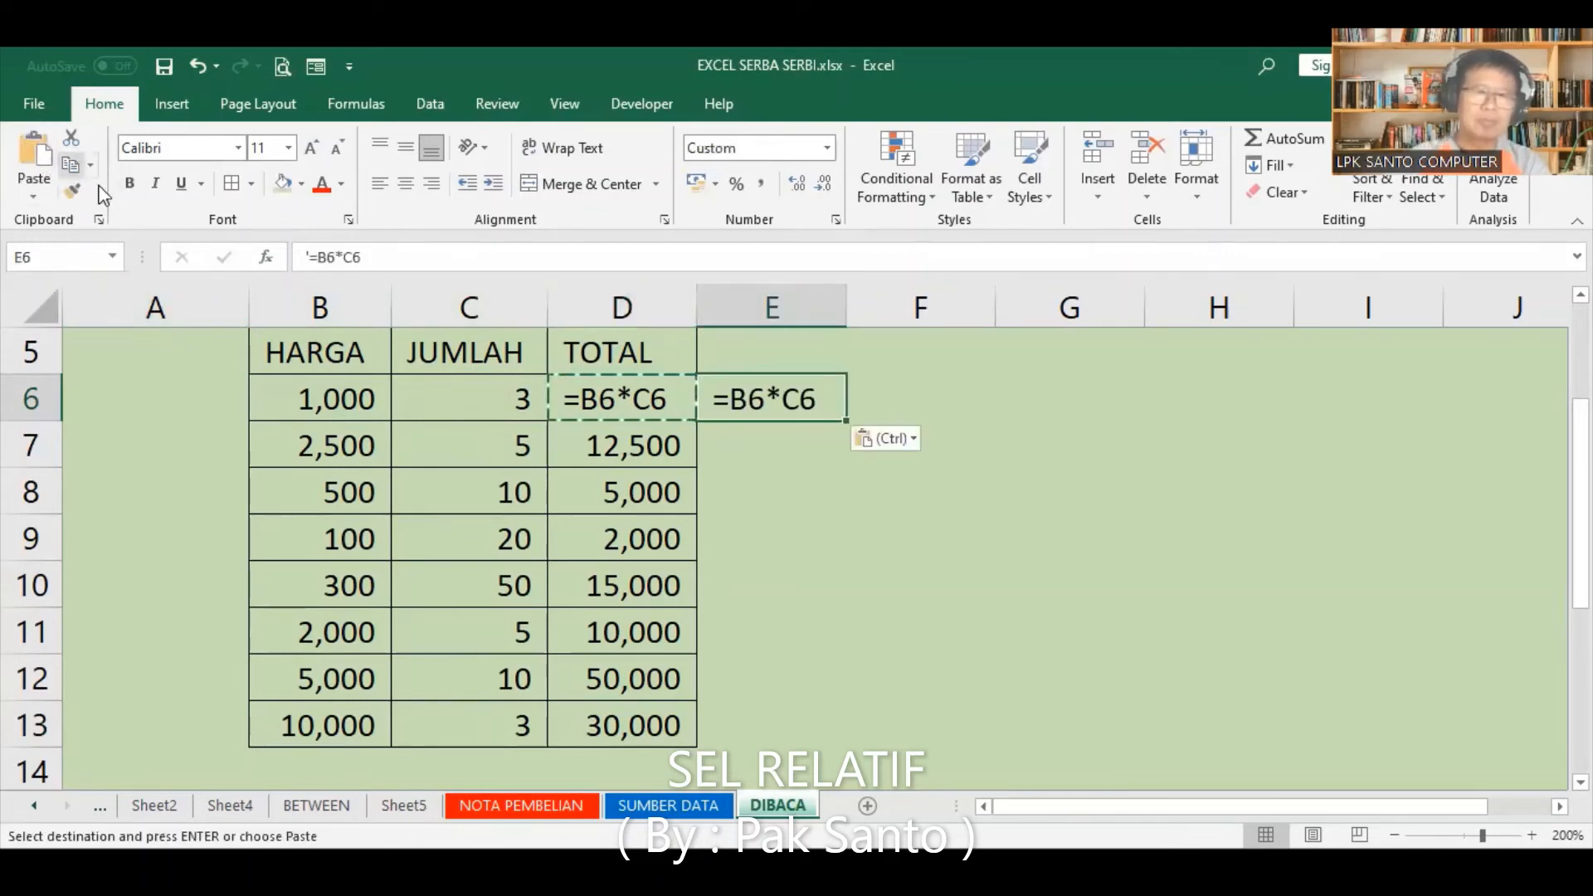
Step: Restore the working formula in D6 by filling it upward from D7, after clearing the copy selection
{"action": "left_click", "coordinate": [587, 404]}
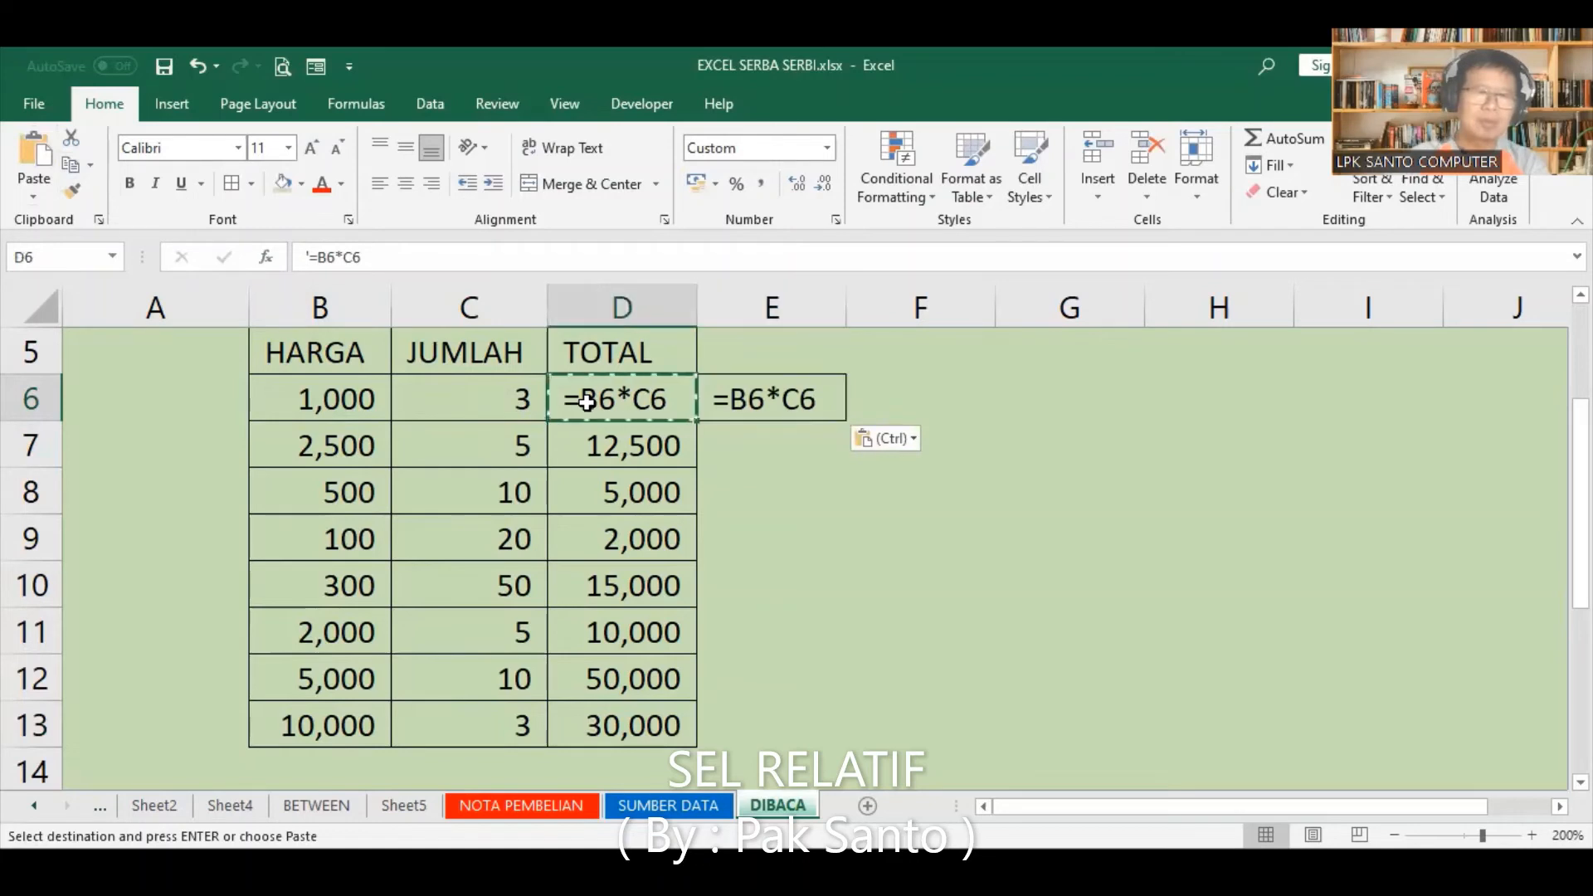
{"action": "left_click", "coordinate": [635, 440]}
{"action": "key", "text": "Escape"}
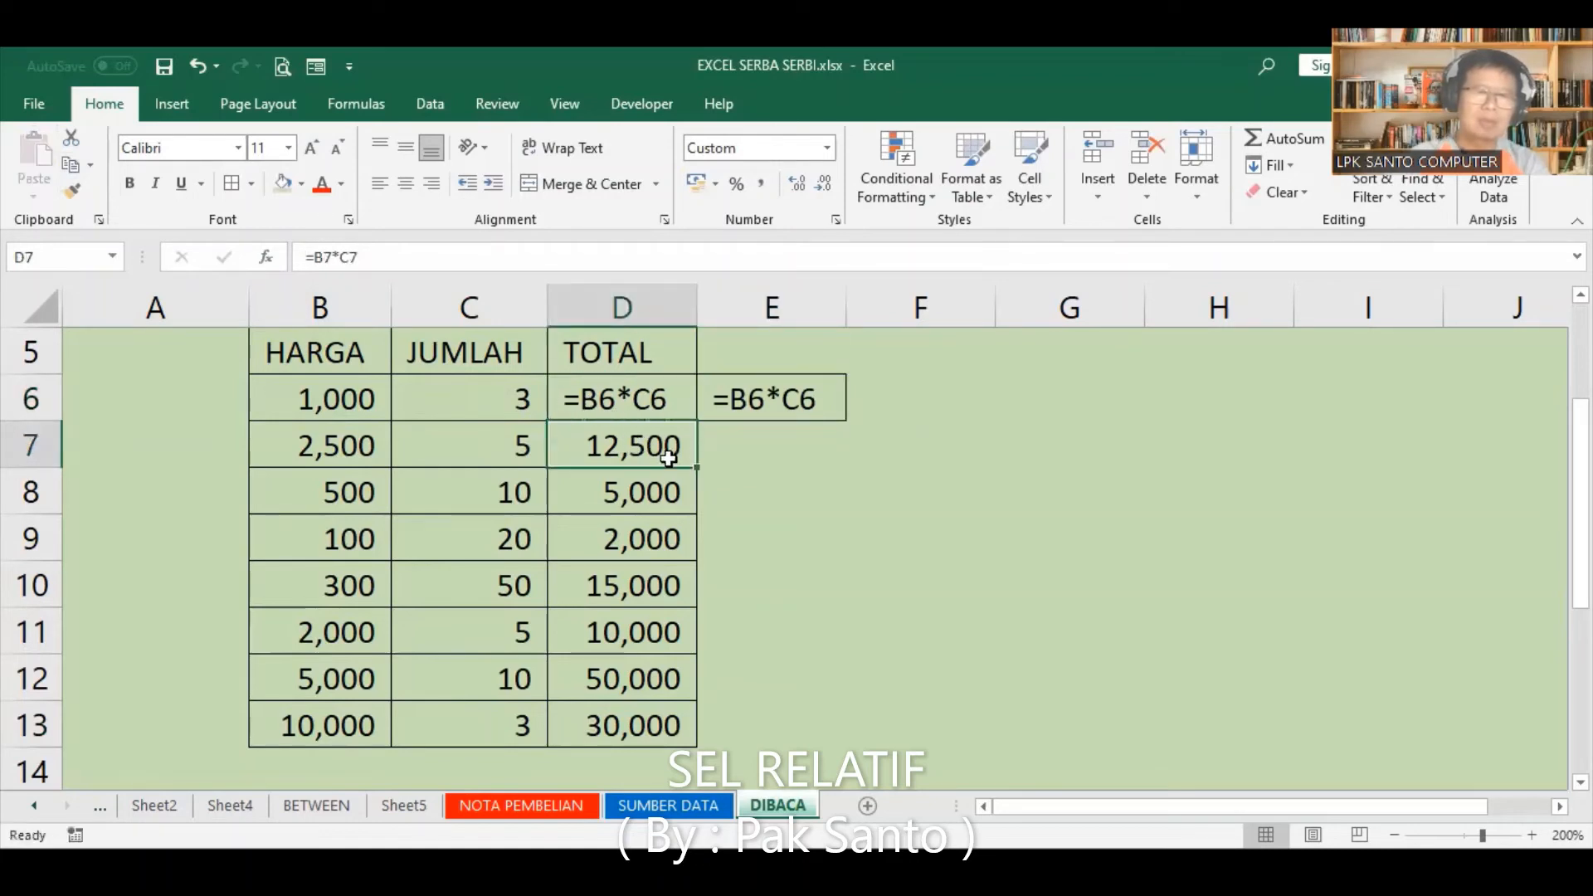
{"action": "left_click_drag", "start_coordinate": [696, 467], "coordinate": [682, 391]}
{"action": "left_click", "coordinate": [830, 488]}
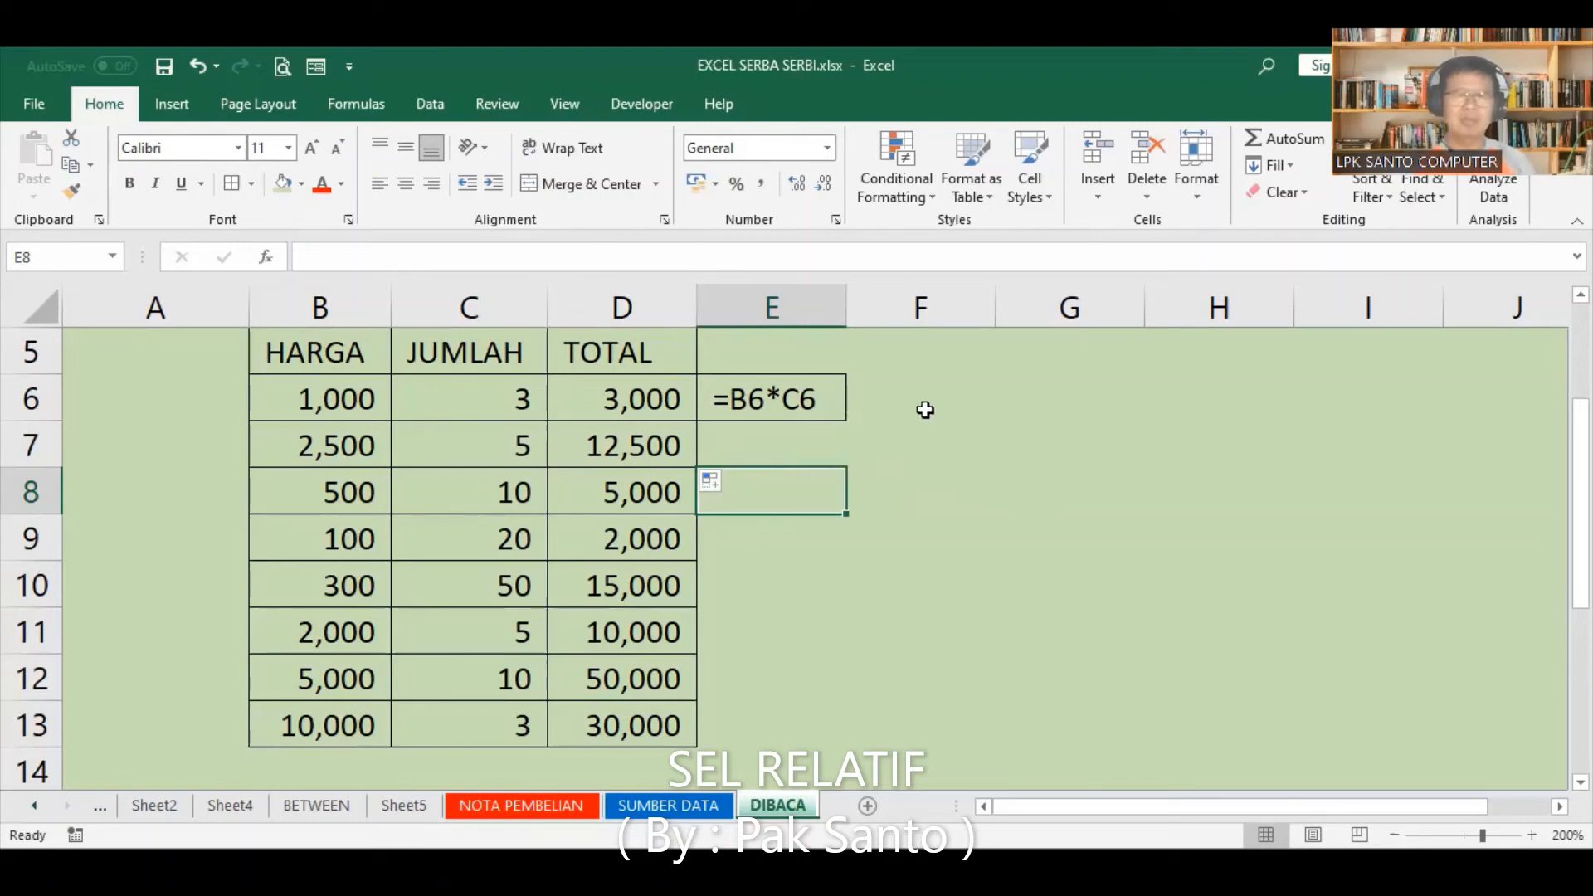
{"action": "left_click", "coordinate": [925, 489]}
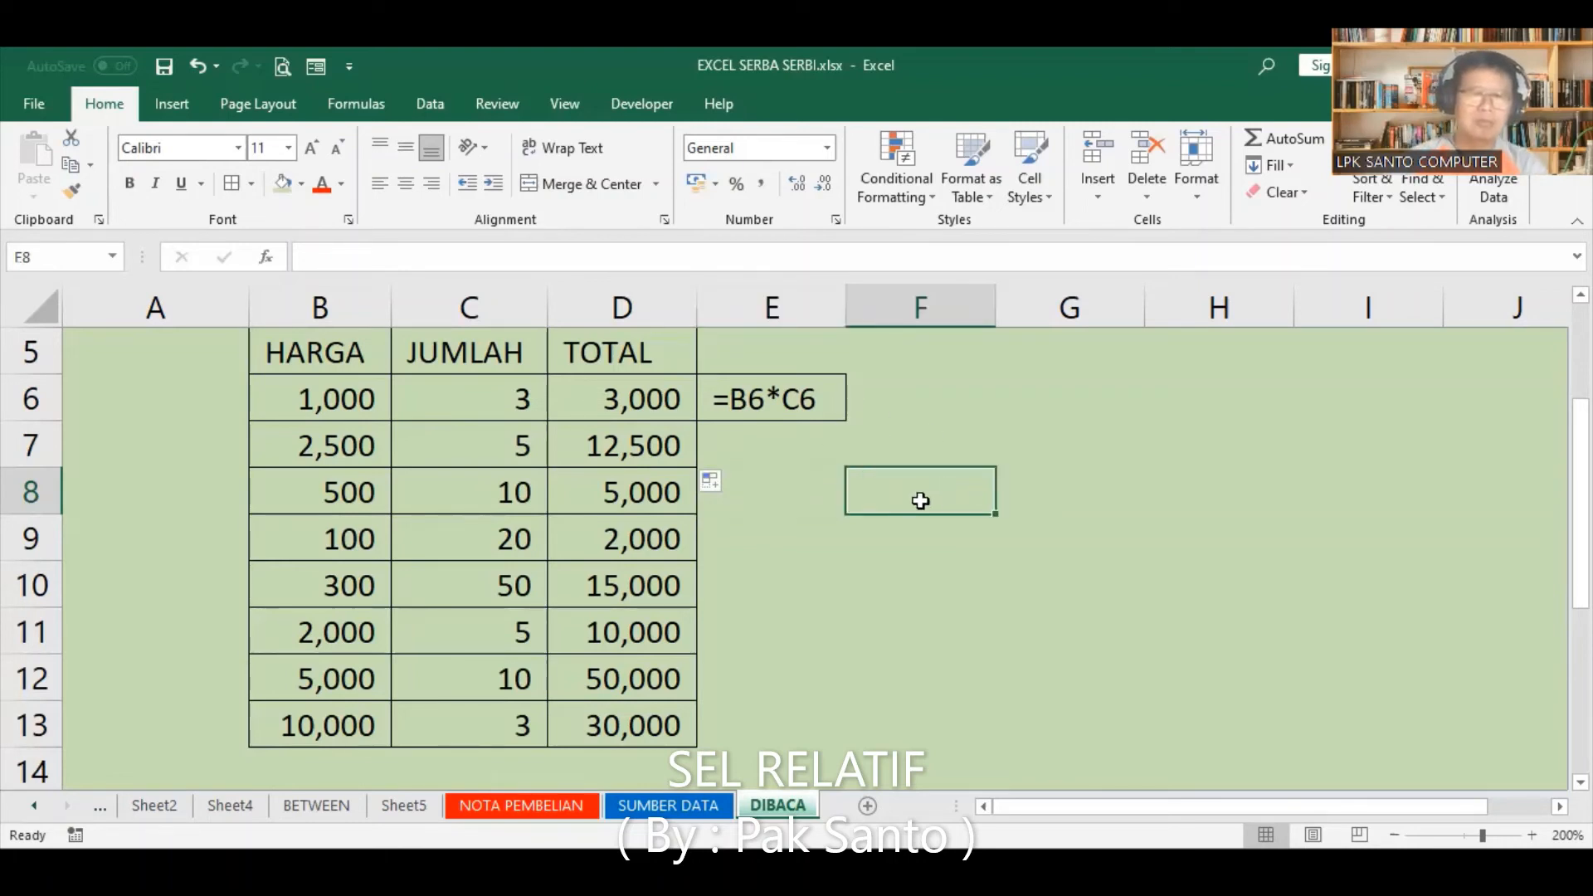
{"action": "left_click", "coordinate": [929, 401]}
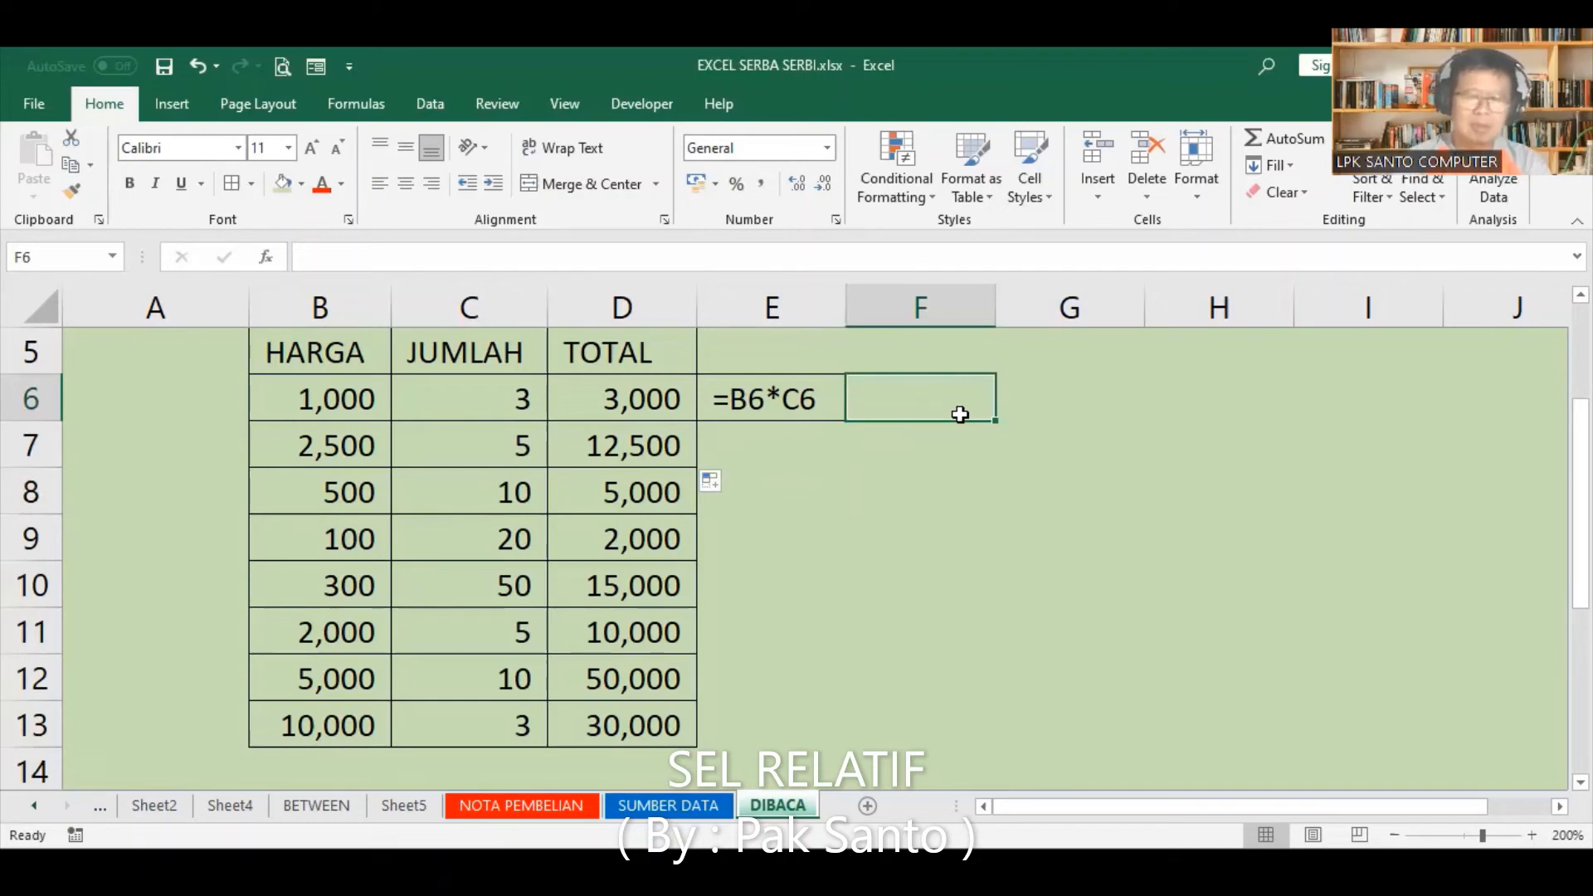
{"action": "type", "text": "'="}
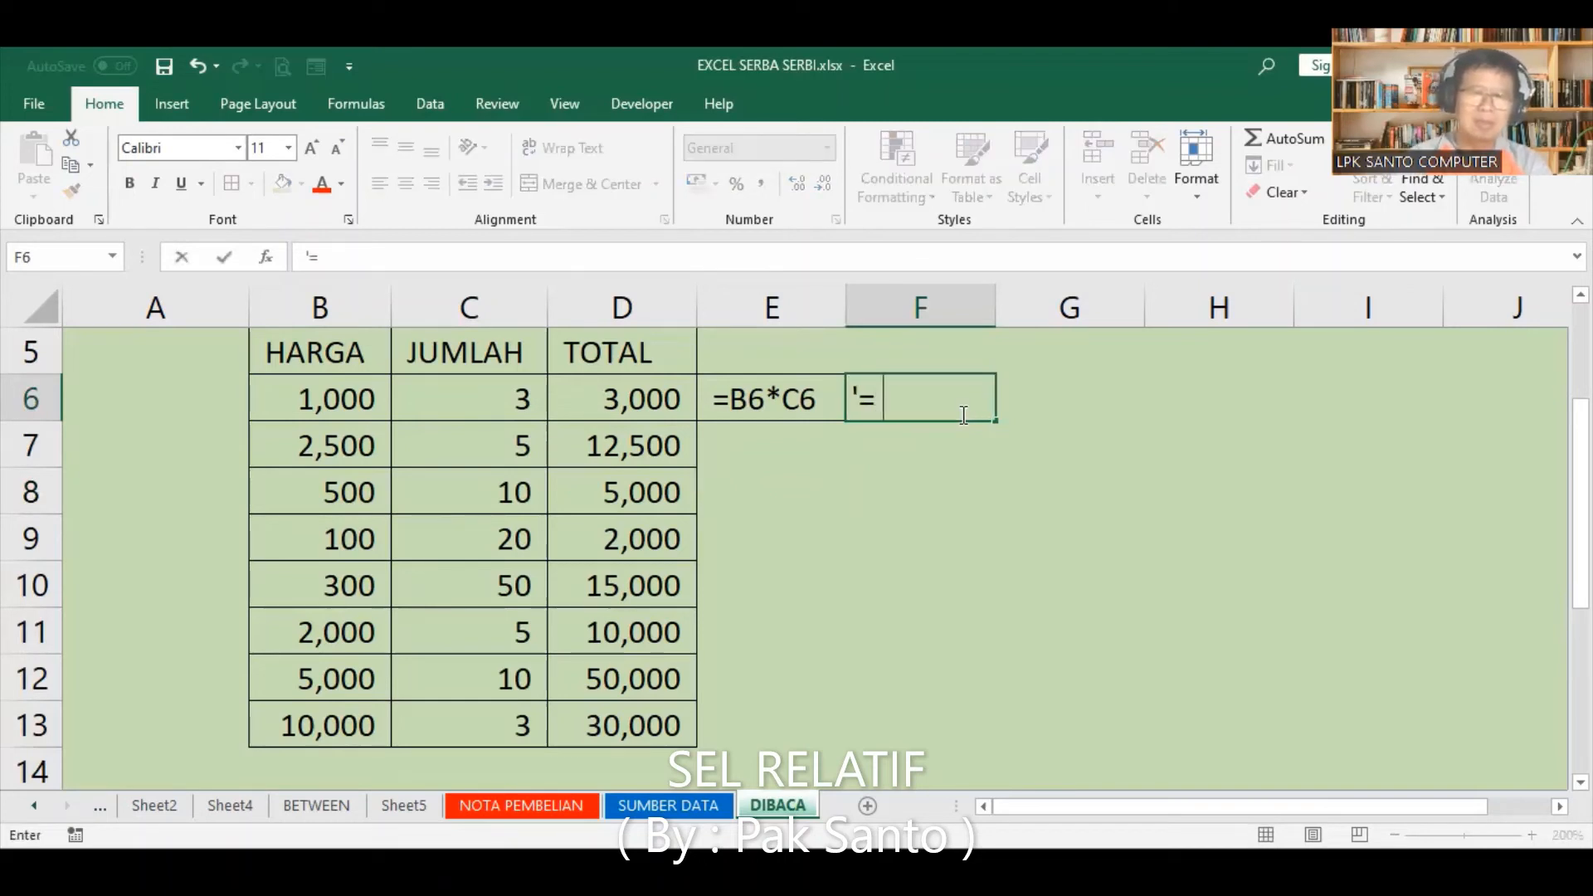
{"action": "type", "text": " SEL"}
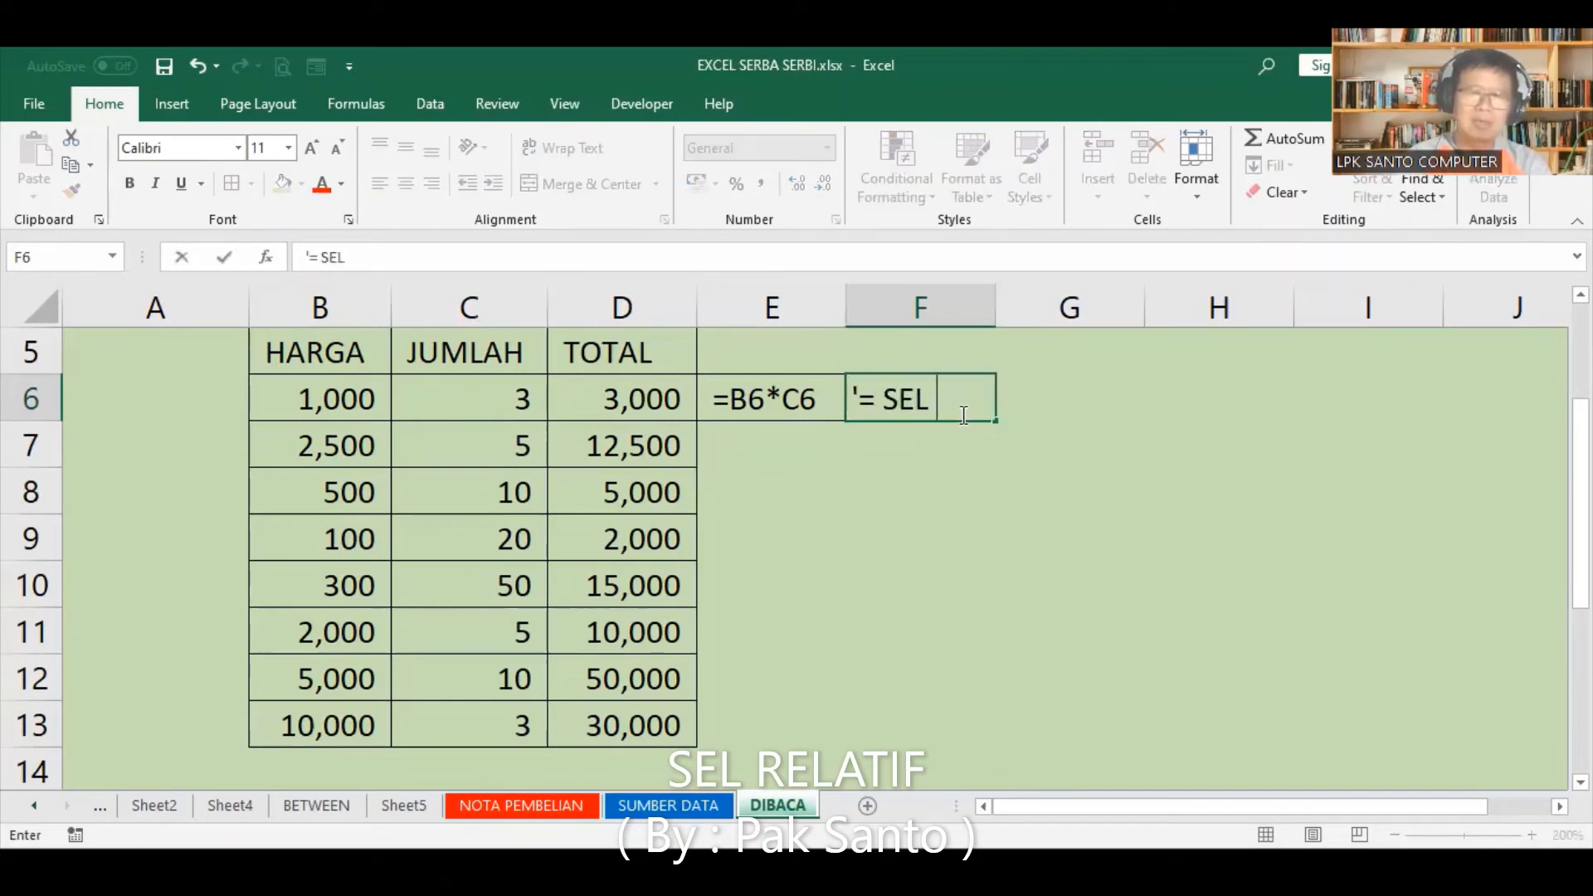
{"action": "type", "text": " AB"}
{"action": "key", "text": "BackSpace"}
{"action": "key", "text": "BackSpace"}
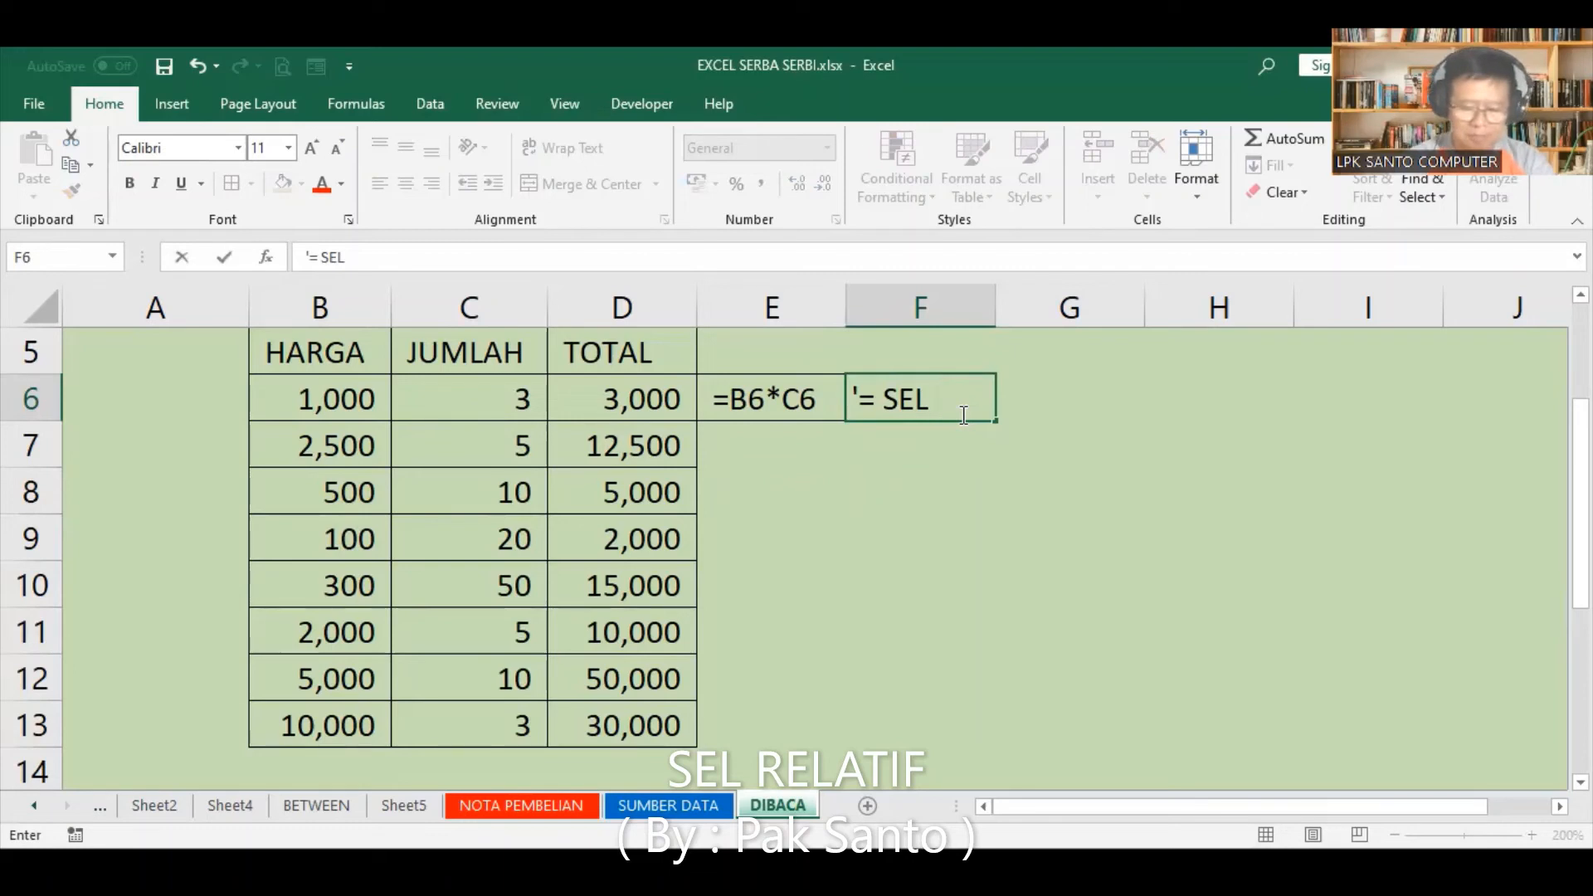
{"action": "key", "text": "Escape"}
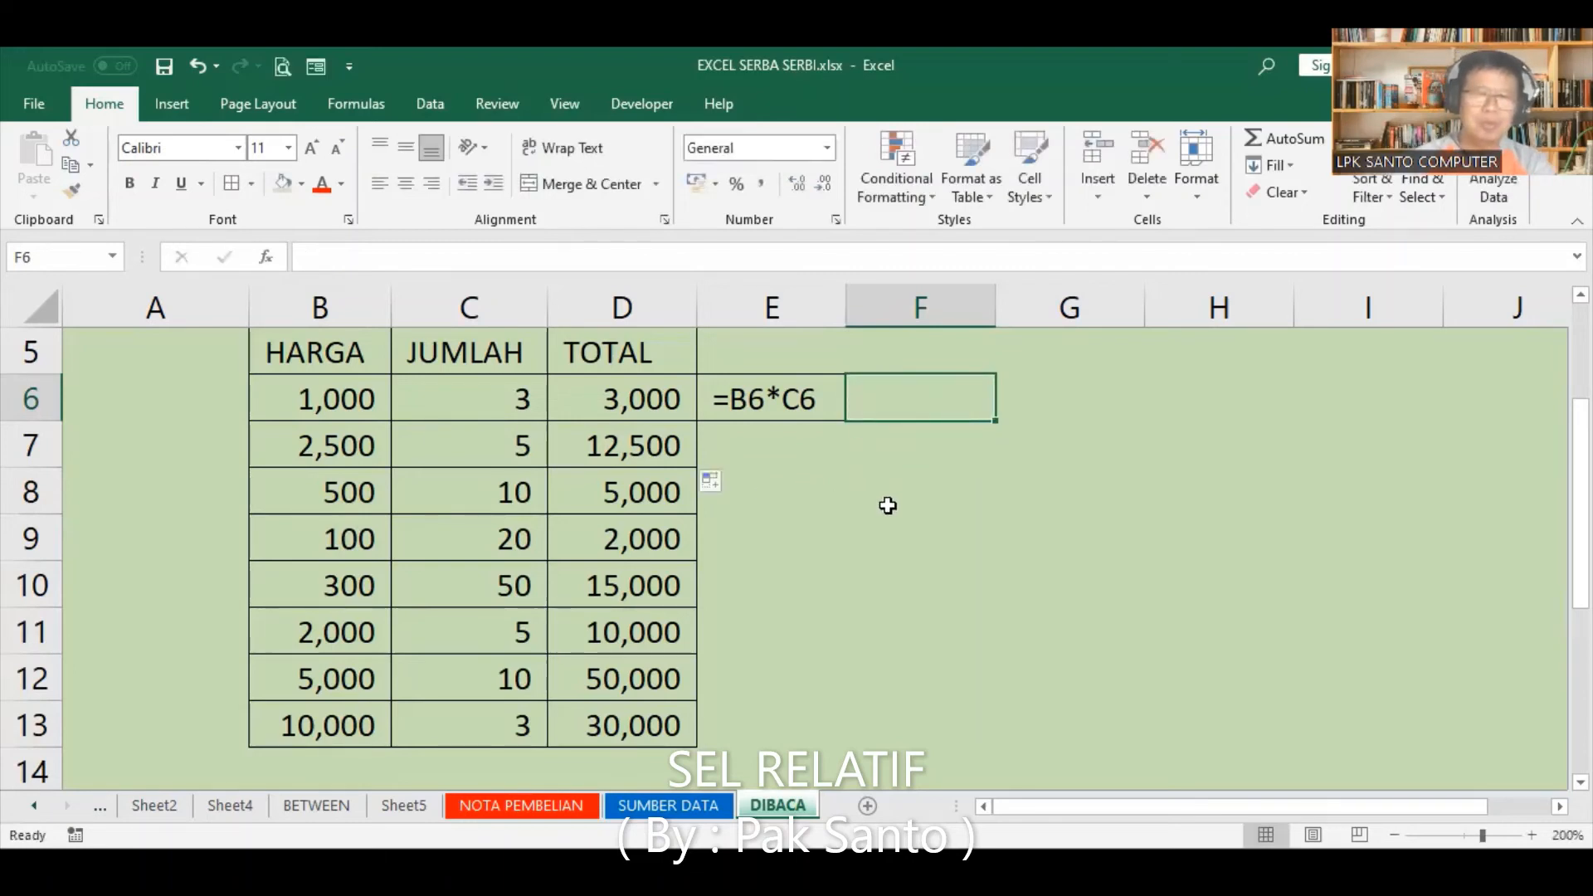
Step: Copy the title SEL RALATIF from A1 into F6, beside the formula text
{"action": "scroll", "coordinate": [880, 506], "scroll_direction": "up", "scroll_amount": 1}
{"action": "scroll", "coordinate": [874, 525], "scroll_direction": "down", "scroll_amount": 2}
{"action": "scroll", "coordinate": [854, 413], "scroll_direction": "up", "scroll_amount": 2}
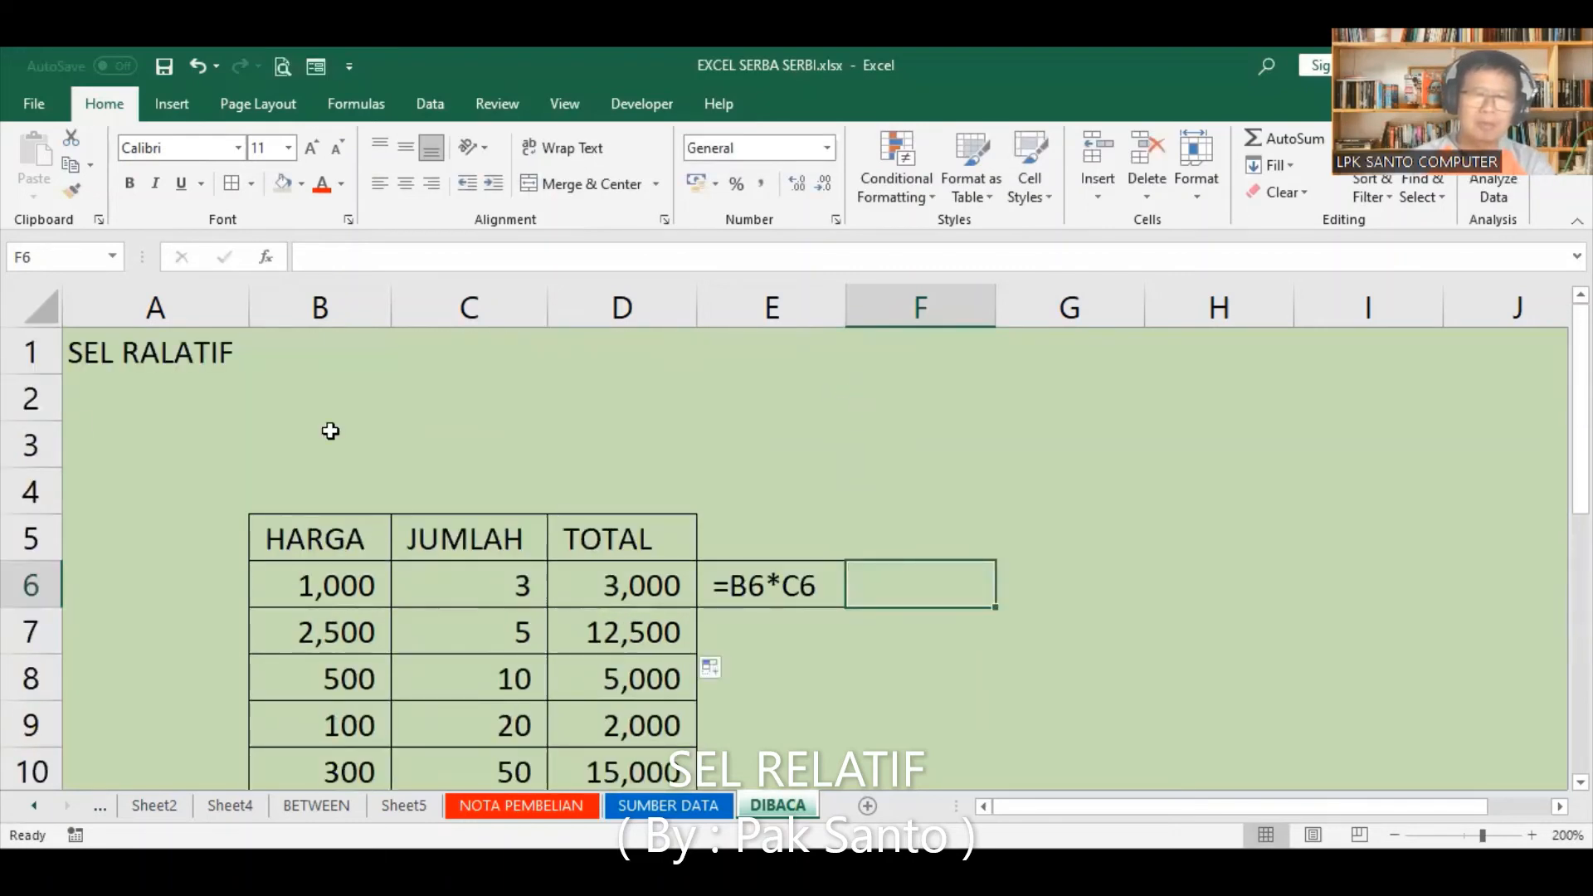
{"action": "left_click", "coordinate": [99, 348]}
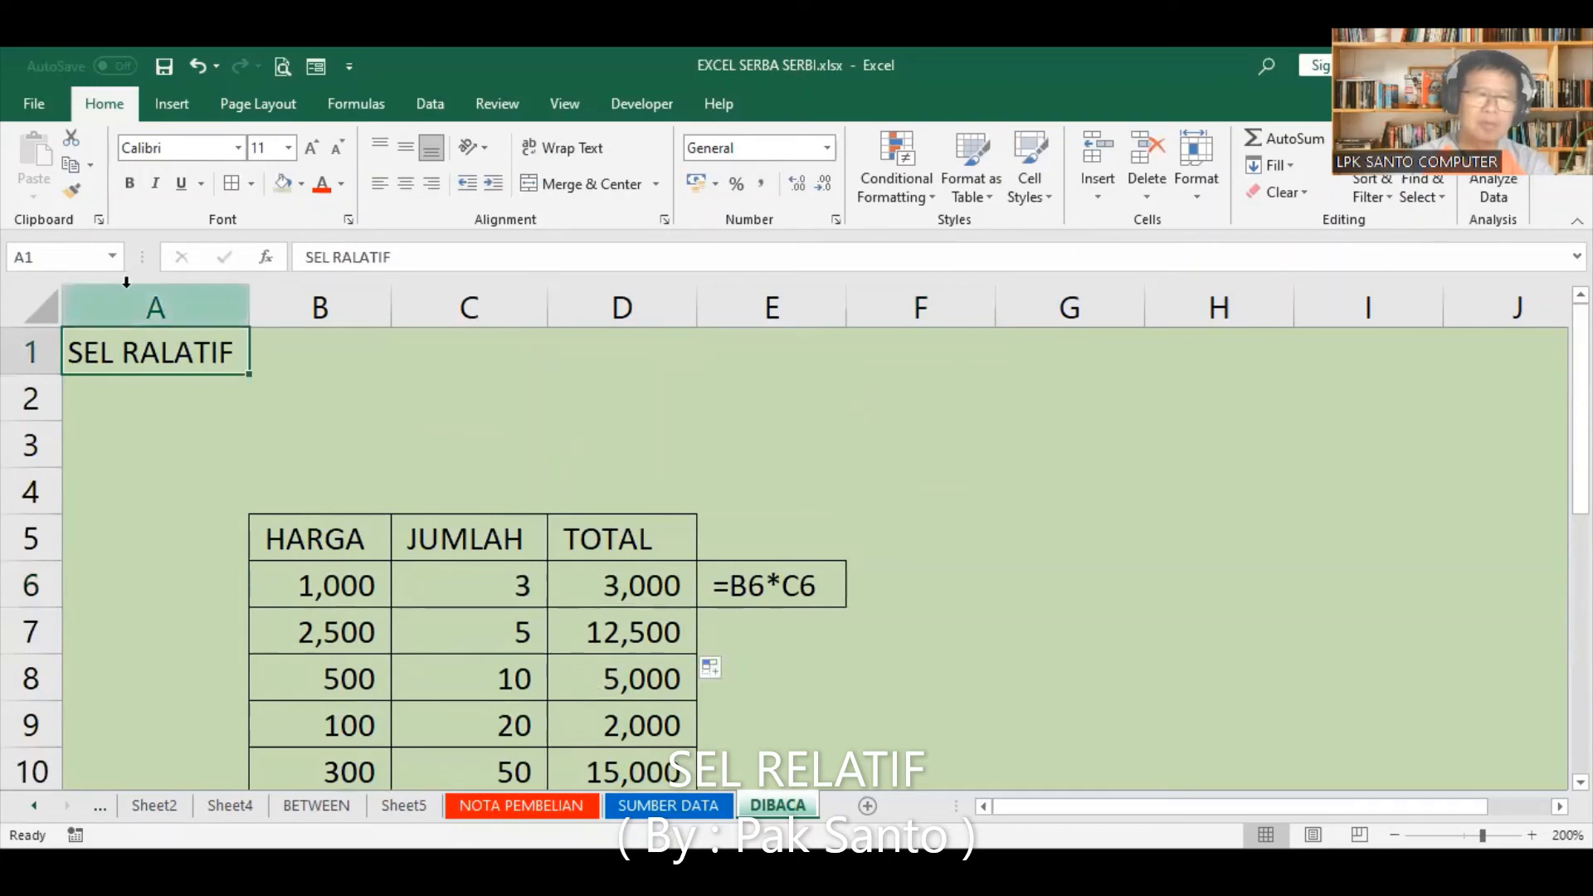
{"action": "left_click", "coordinate": [70, 163]}
{"action": "left_click", "coordinate": [917, 584]}
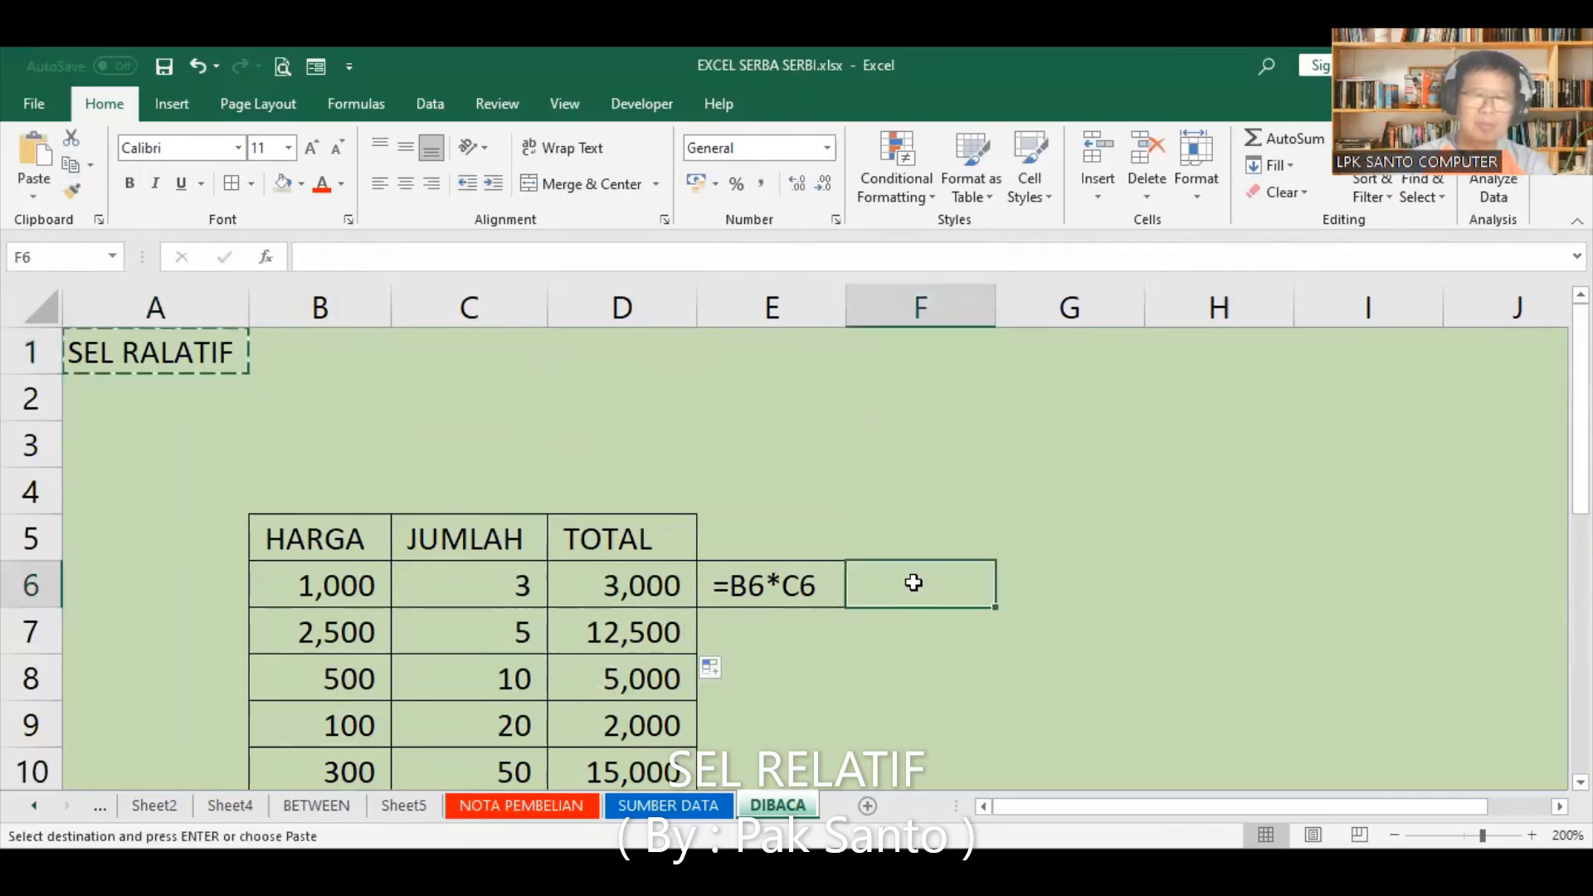
{"action": "key", "text": "Return"}
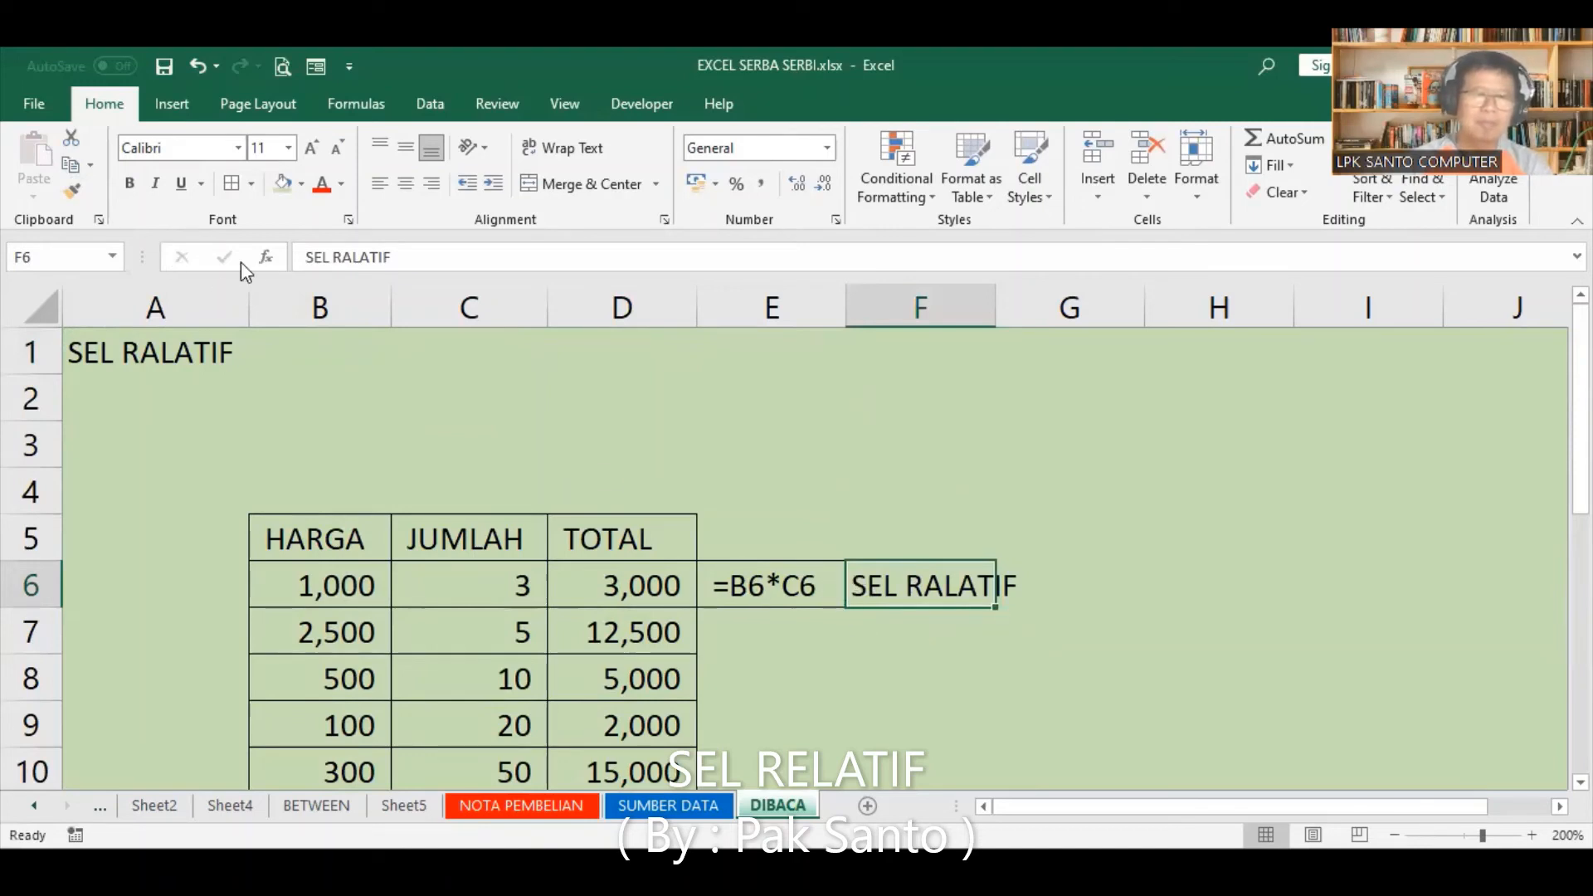
Step: Prefix the label in F6 with an apostrophe and equals sign so it reads "= SEL RALATIF"
{"action": "left_click", "coordinate": [299, 255]}
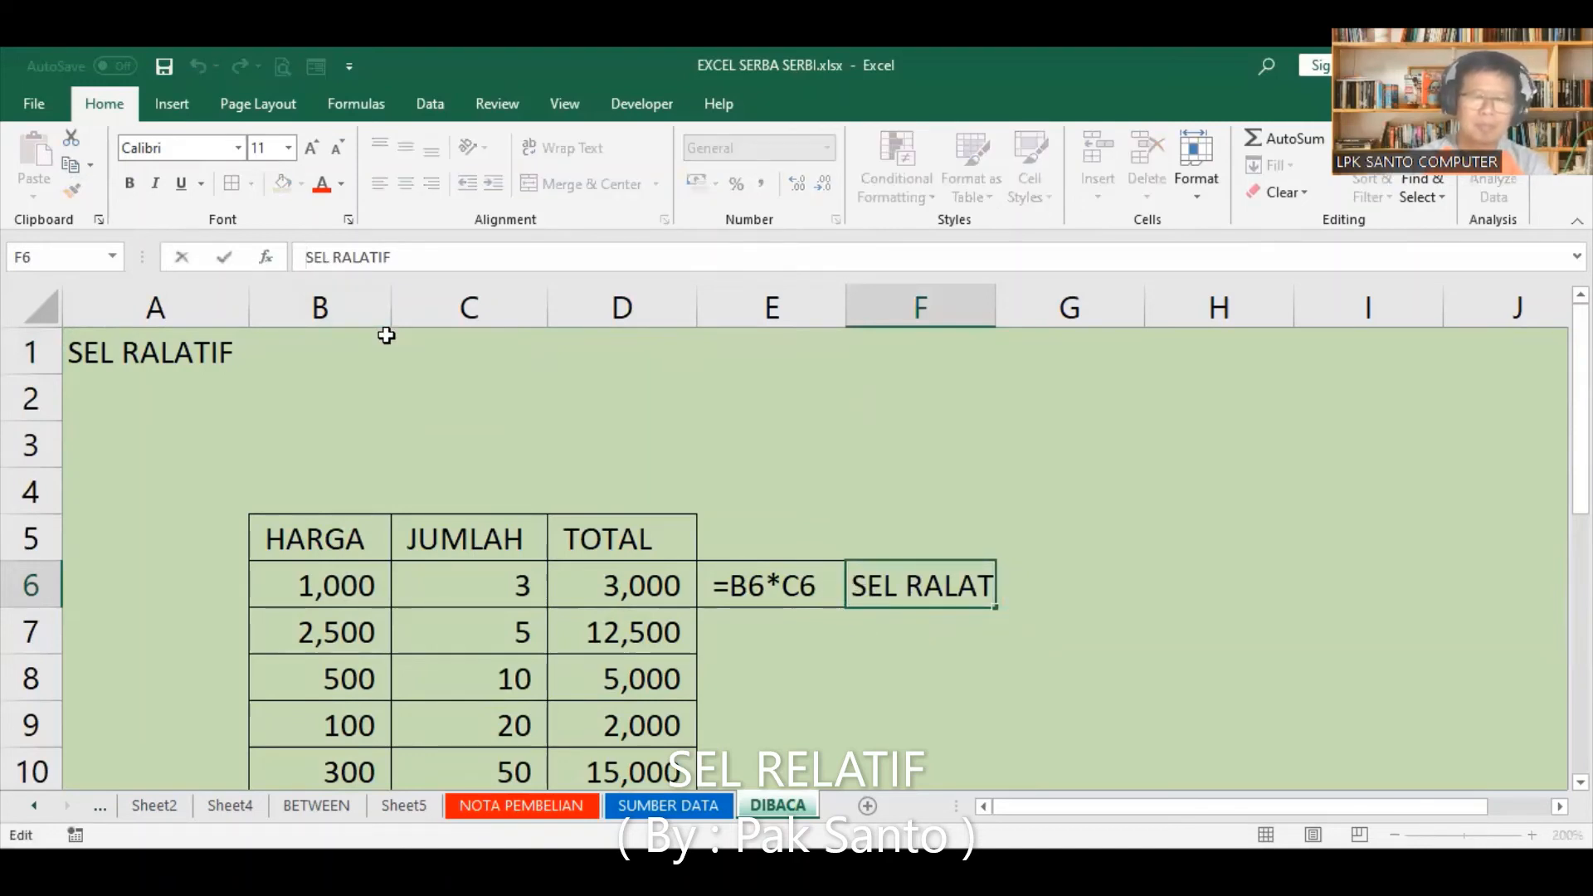
{"action": "type", "text": "'="}
{"action": "key", "text": "Return"}
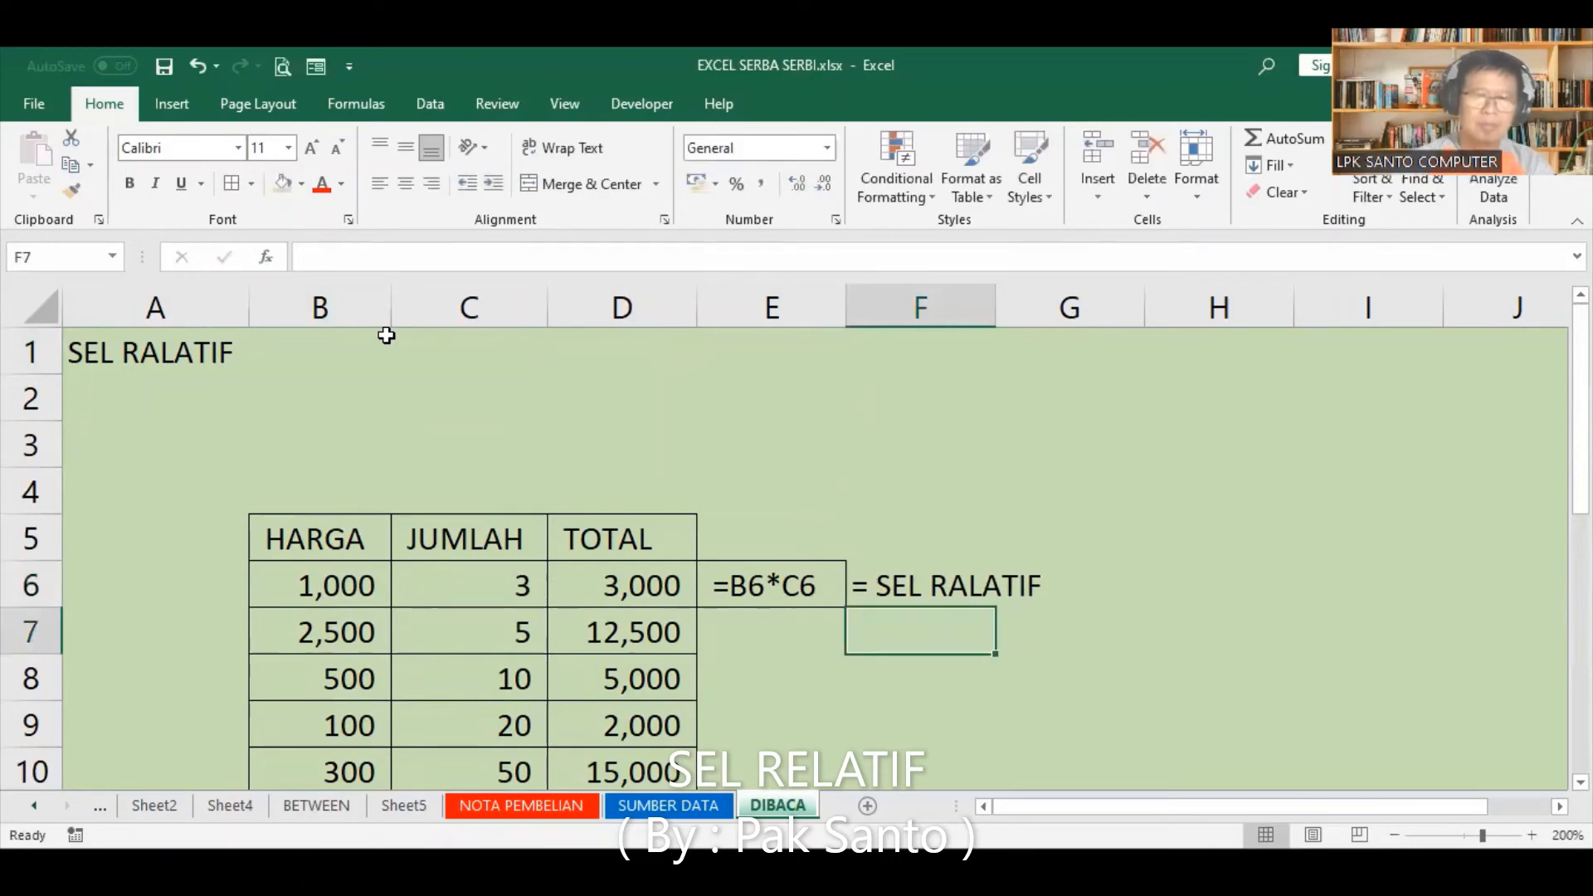
Step: Colour the text in E6:G6 red and give the range a custom pink fill of RGB 227, 177, 223
{"action": "left_click", "coordinate": [780, 585]}
{"action": "left_click_drag", "start_coordinate": [869, 580], "coordinate": [1138, 579]}
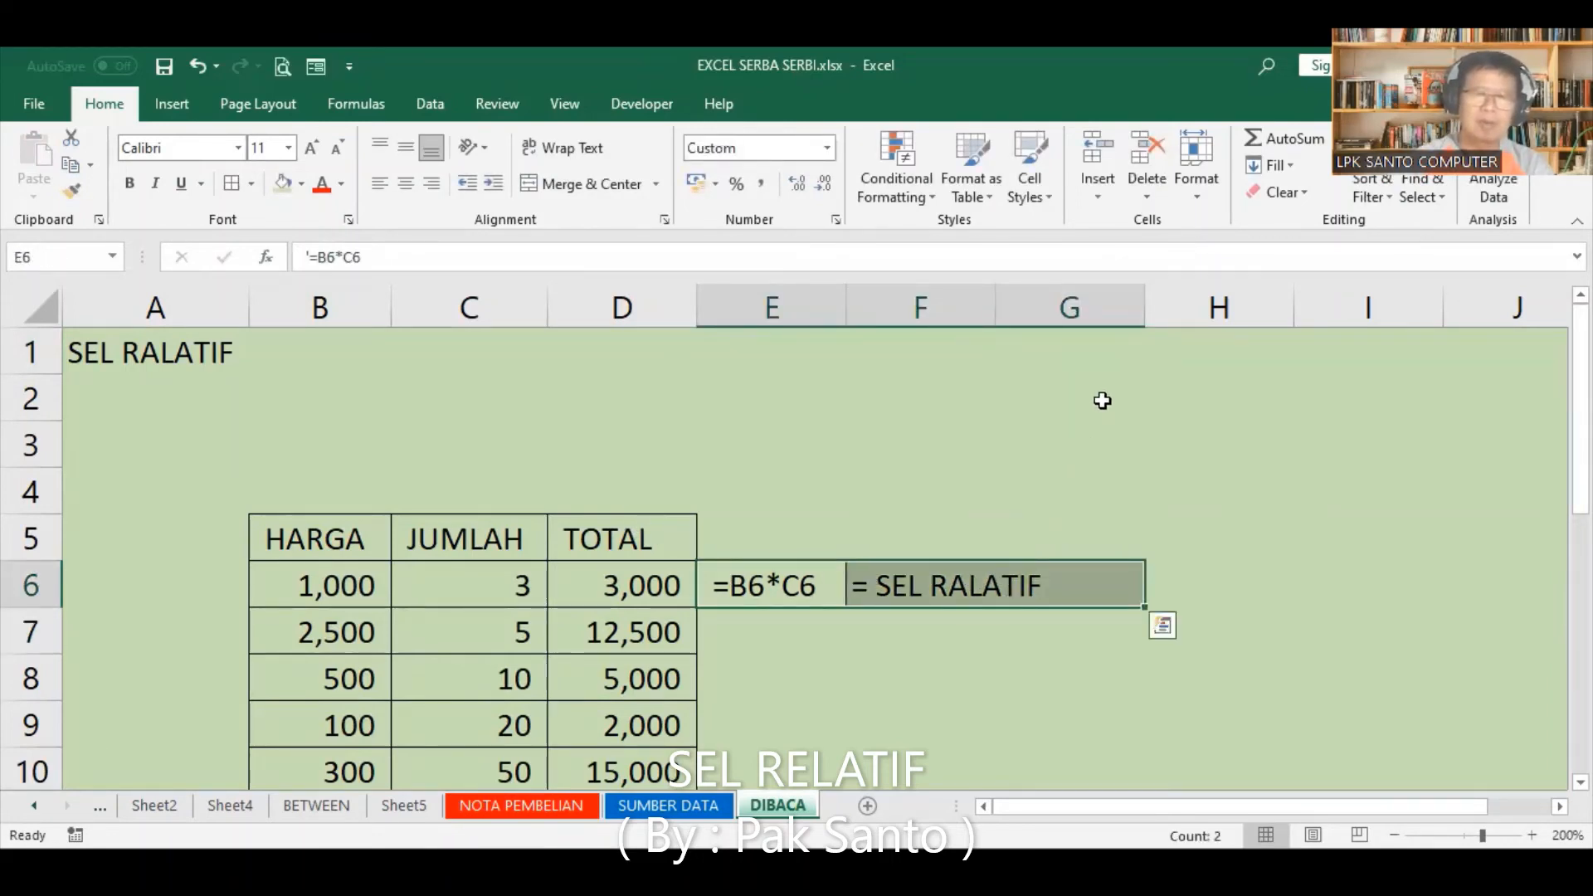
{"action": "left_click", "coordinate": [322, 184]}
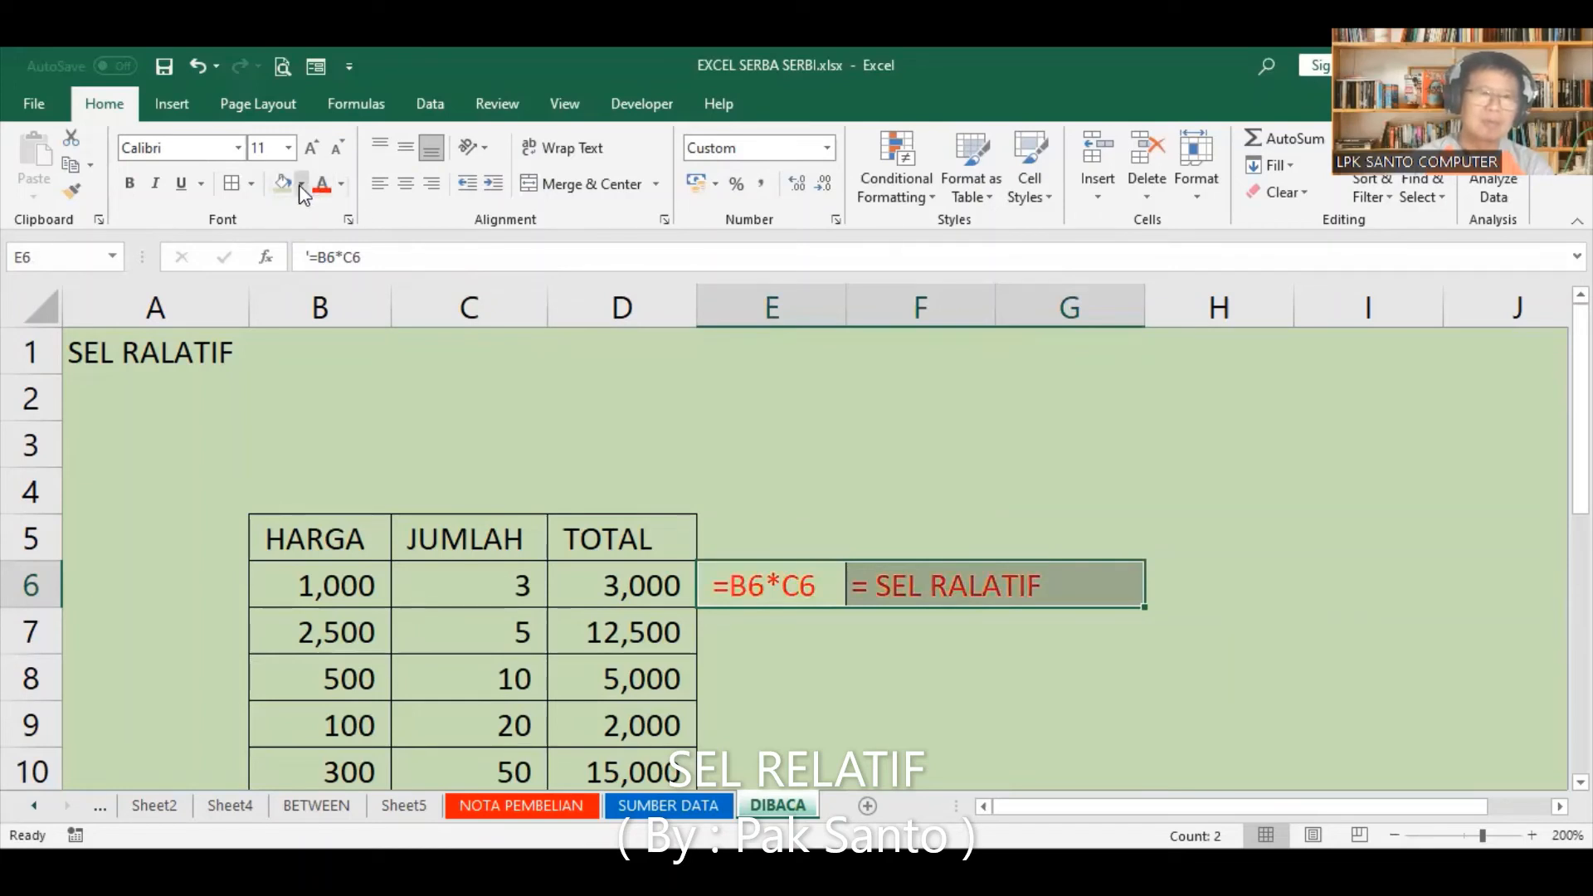
{"action": "left_click", "coordinate": [301, 185]}
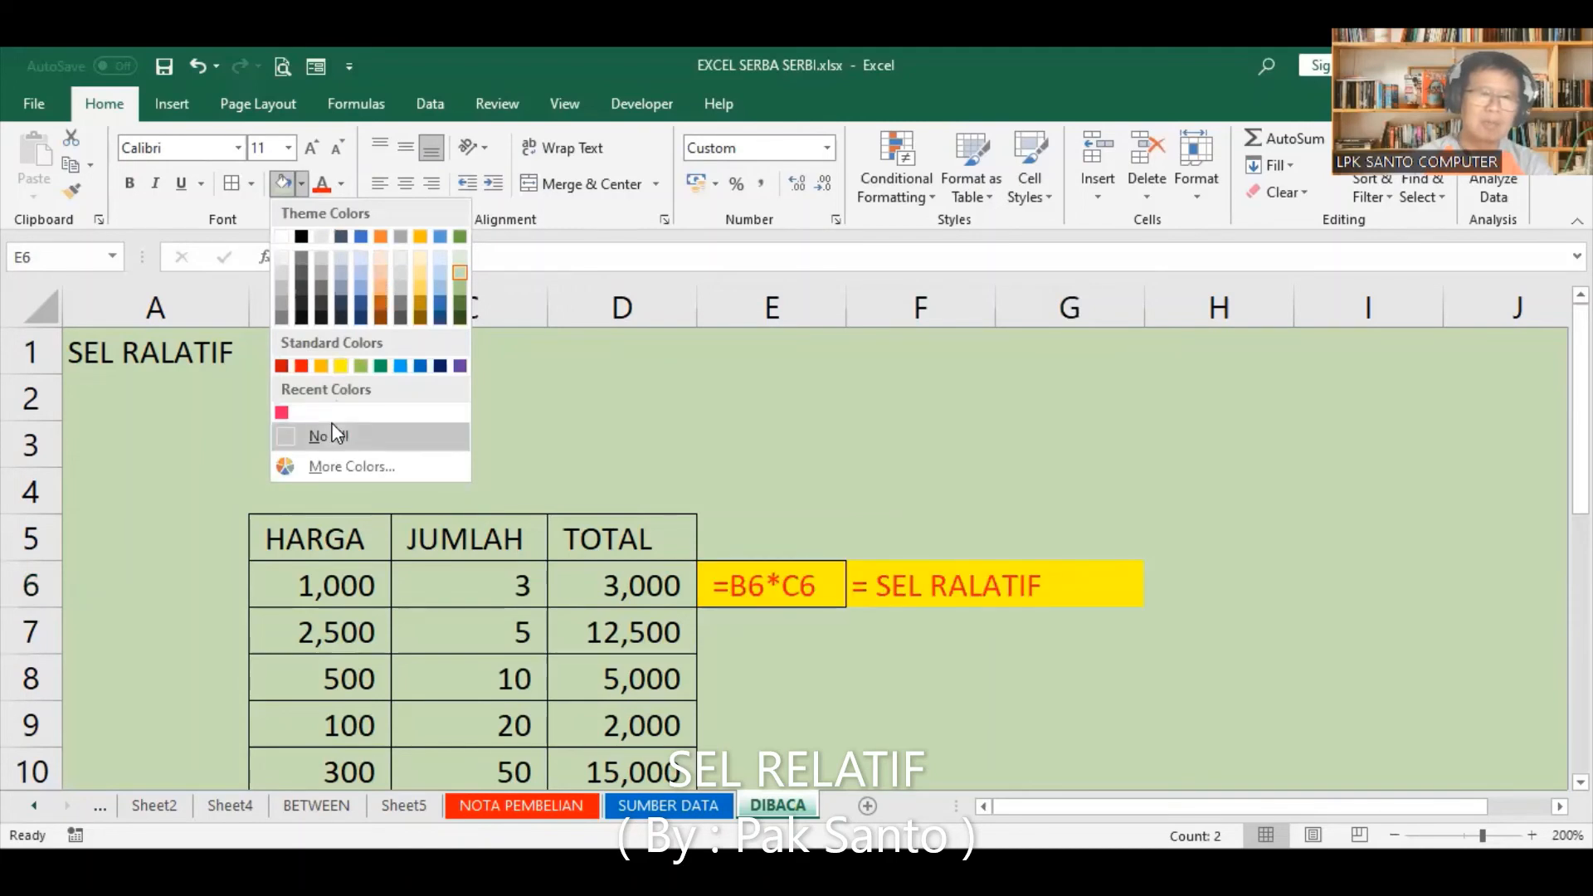
{"action": "left_click", "coordinate": [339, 466]}
{"action": "left_click", "coordinate": [706, 557]}
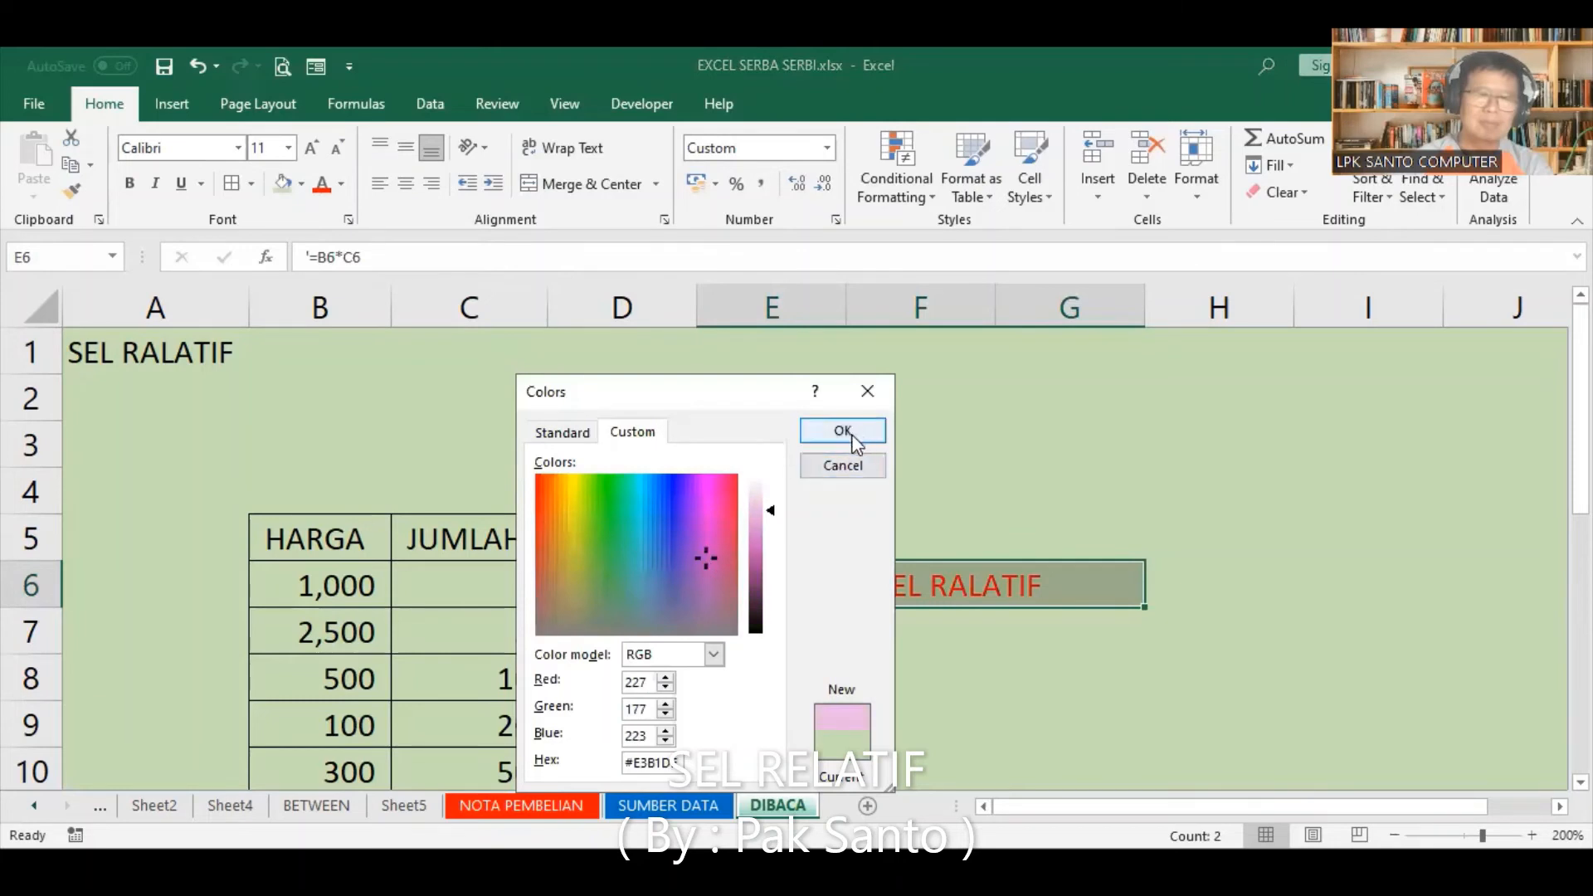
{"action": "left_click", "coordinate": [855, 439]}
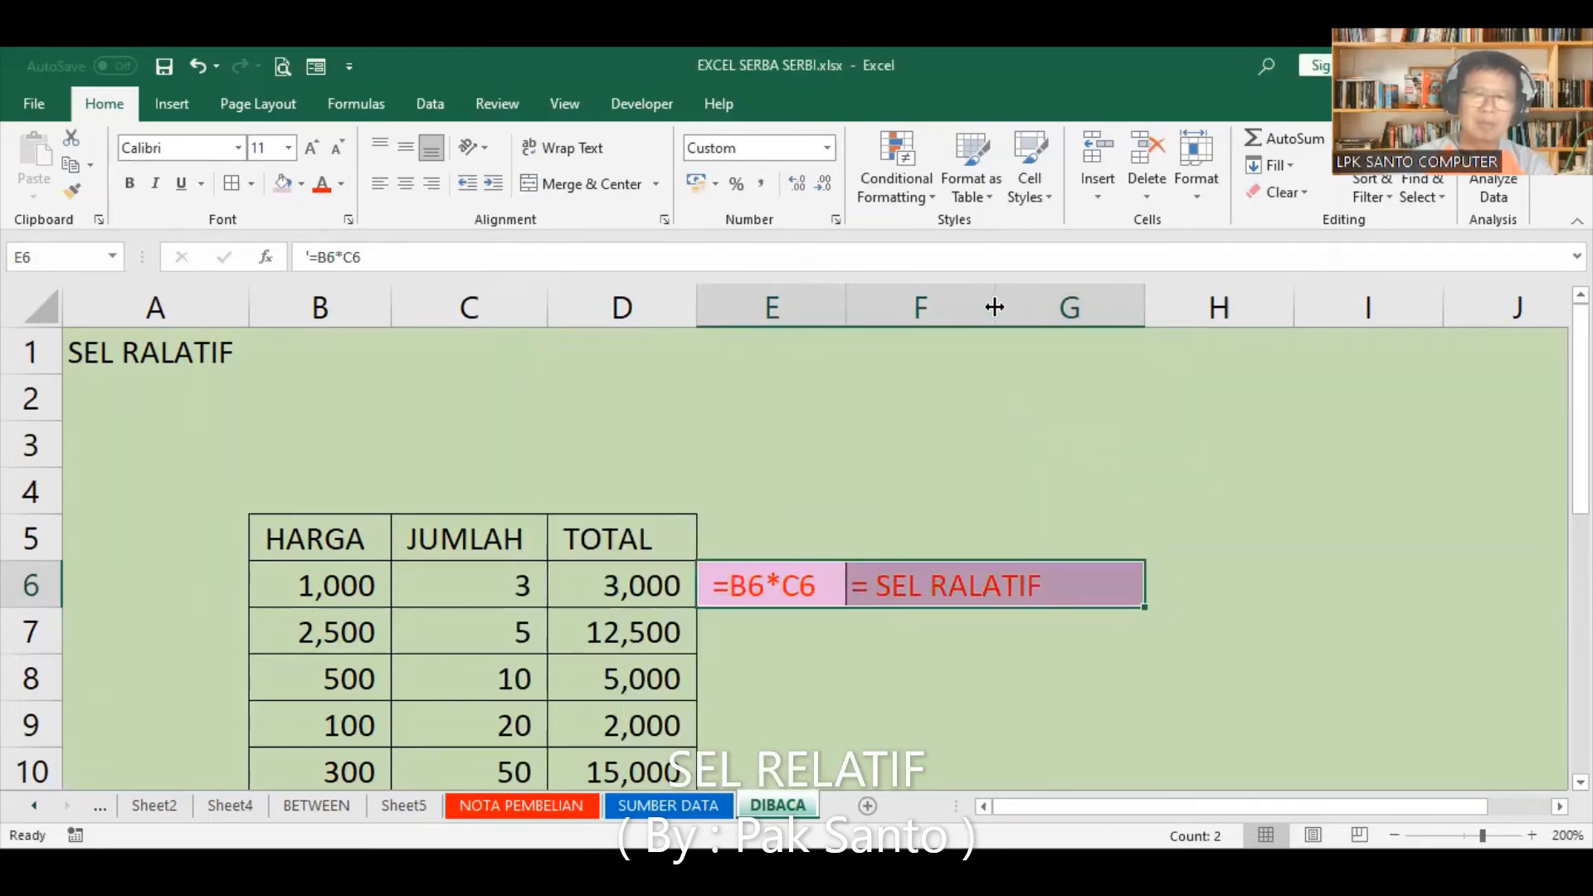
Step: Widen column F so the whole "= SEL RALATIF" label fits inside it
{"action": "left_click_drag", "start_coordinate": [994, 303], "coordinate": [1055, 305]}
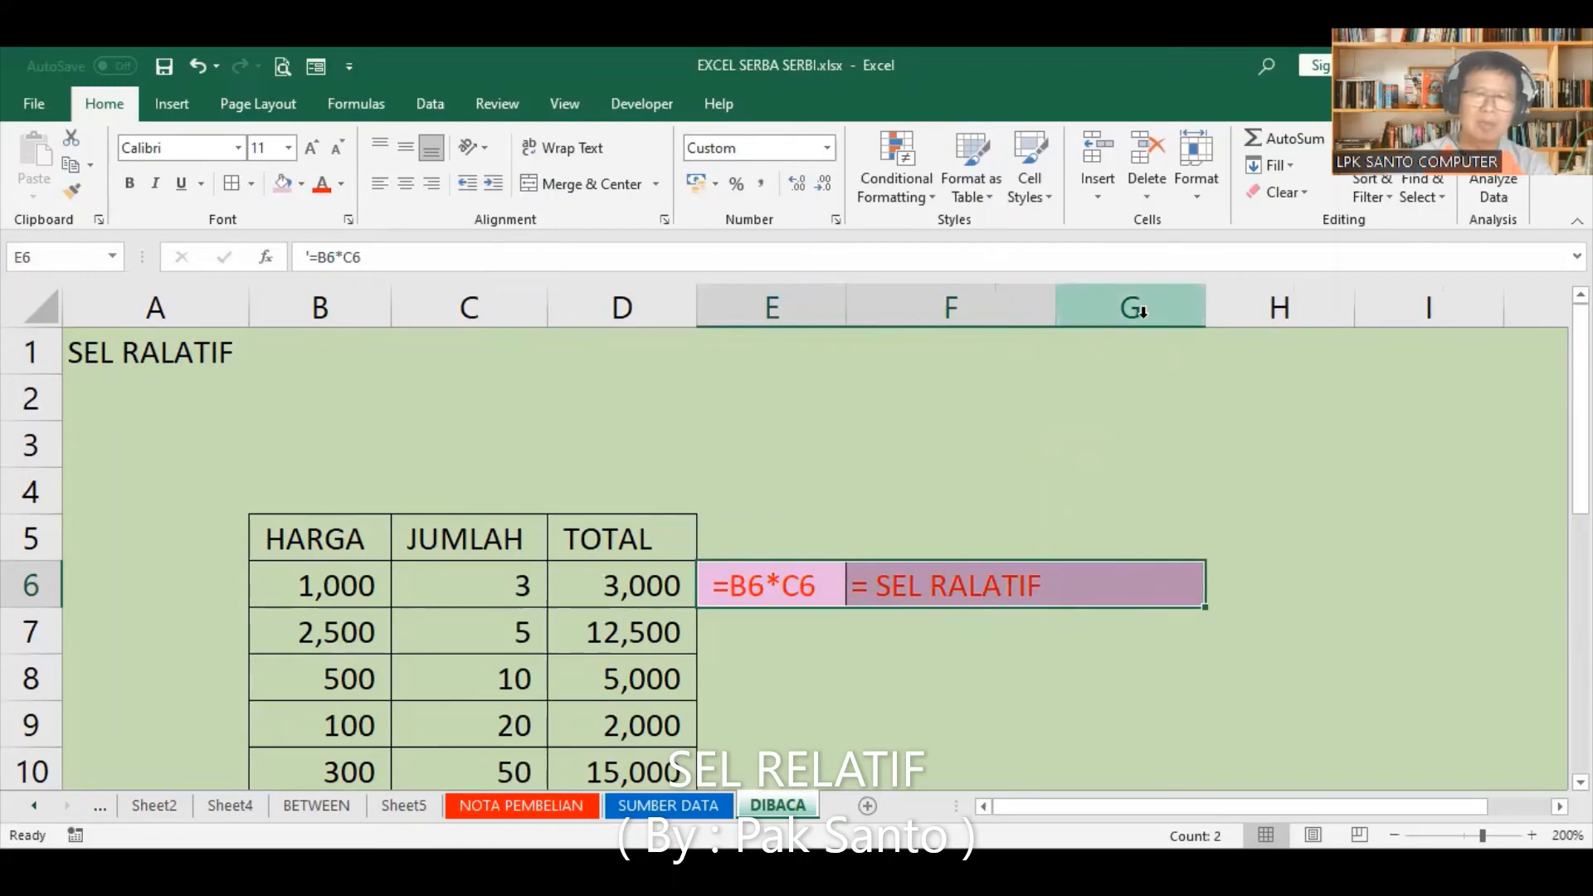
{"action": "left_click", "coordinate": [1019, 445]}
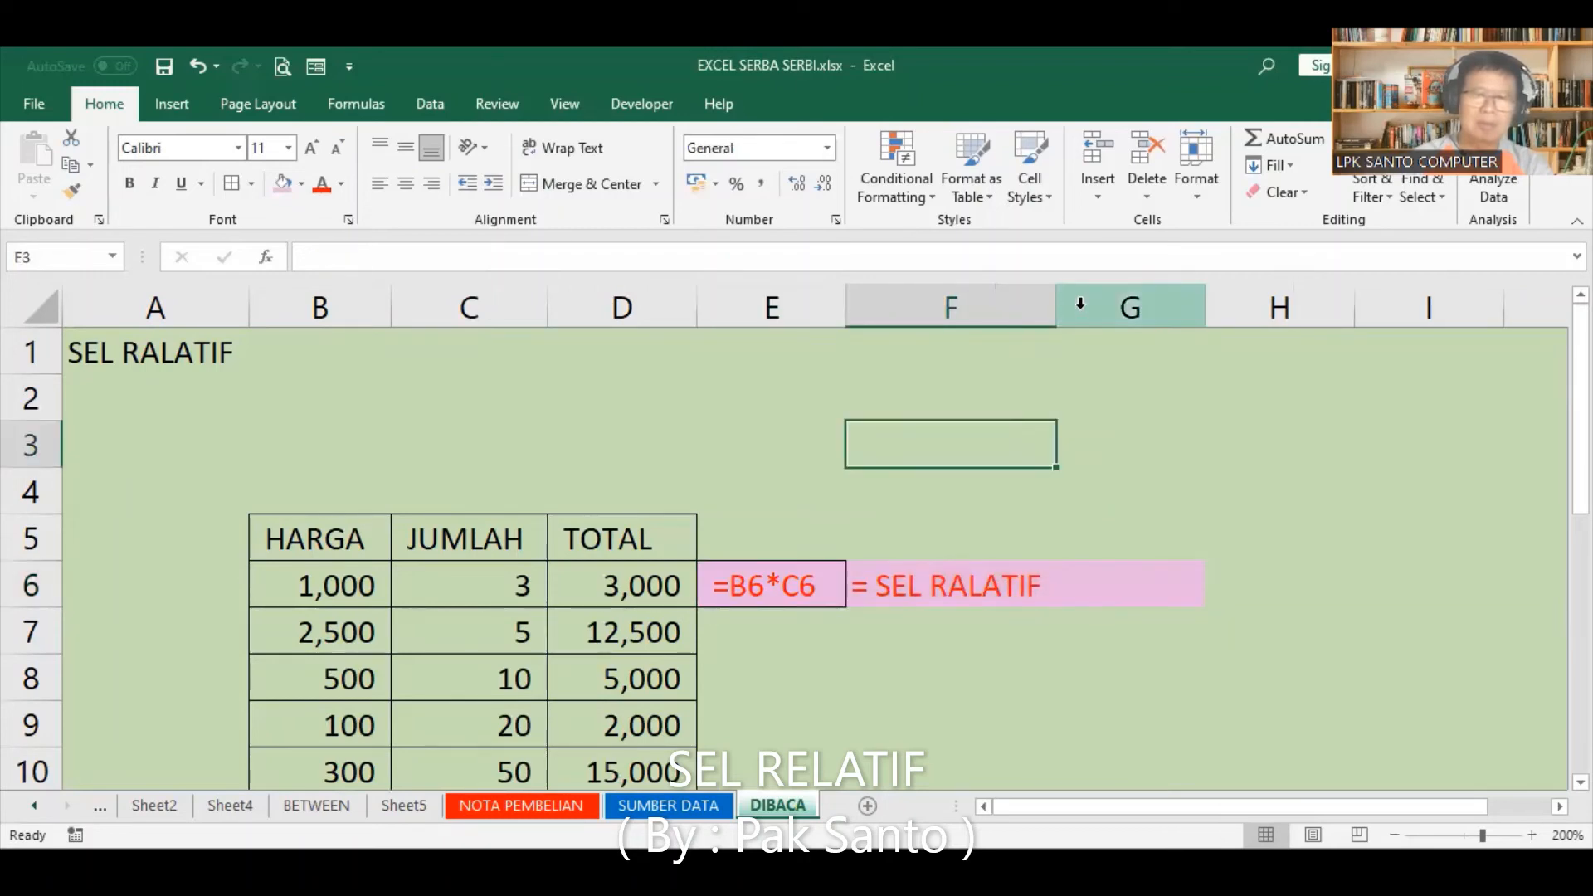
Step: Delete column G to remove the leftover pink-filled cell beside the "= SEL RALATIF" label
{"action": "left_click", "coordinate": [1115, 299]}
{"action": "right_click", "coordinate": [1122, 309]}
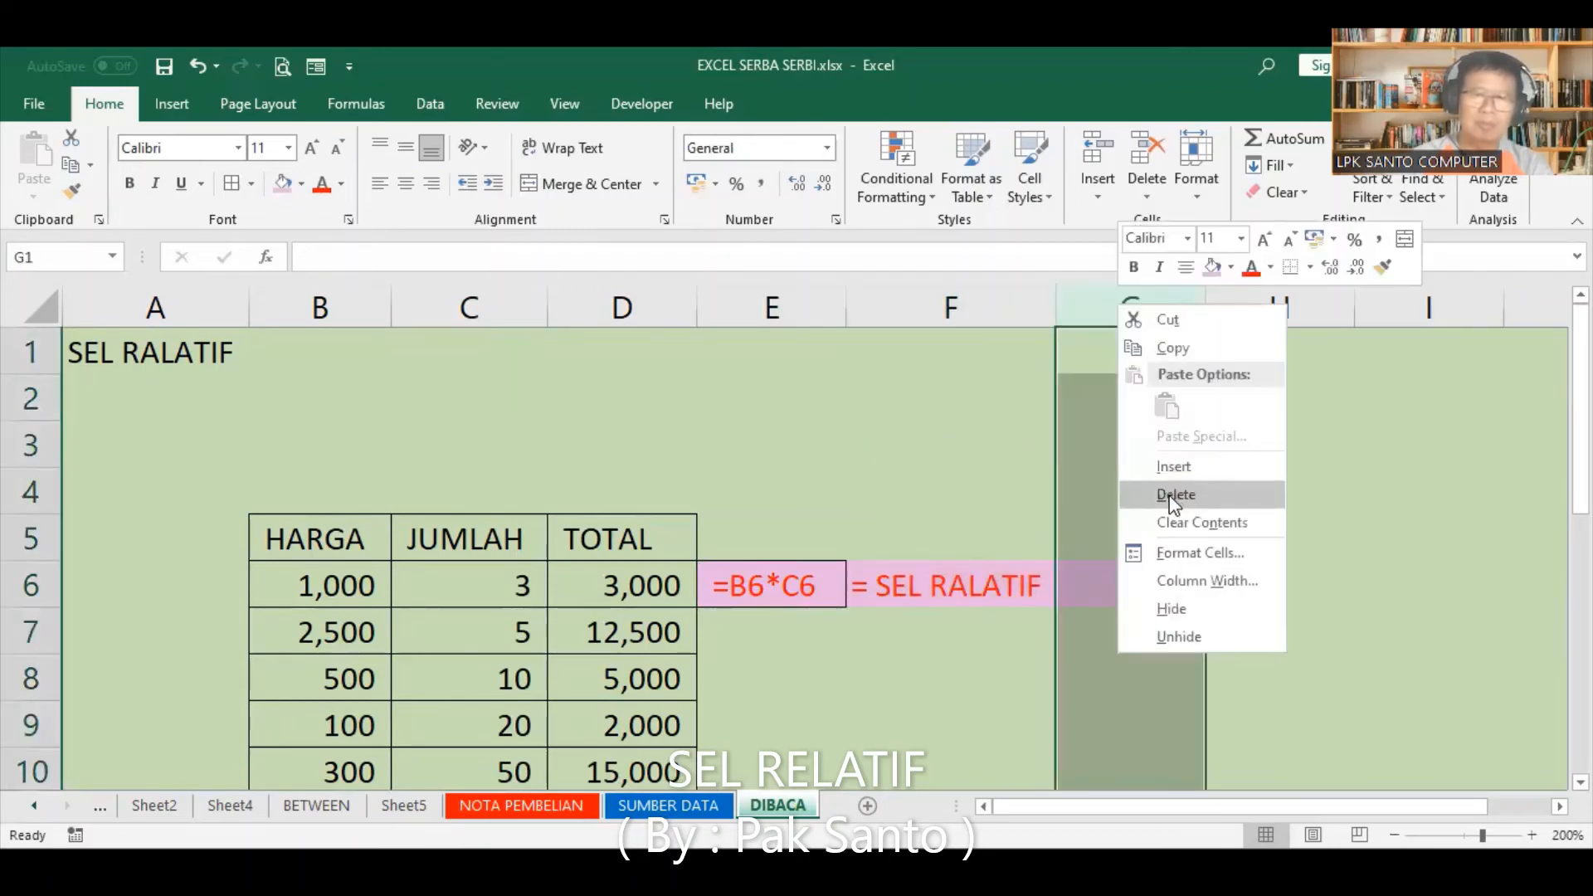
{"action": "left_click", "coordinate": [1167, 497]}
{"action": "left_click", "coordinate": [1116, 508]}
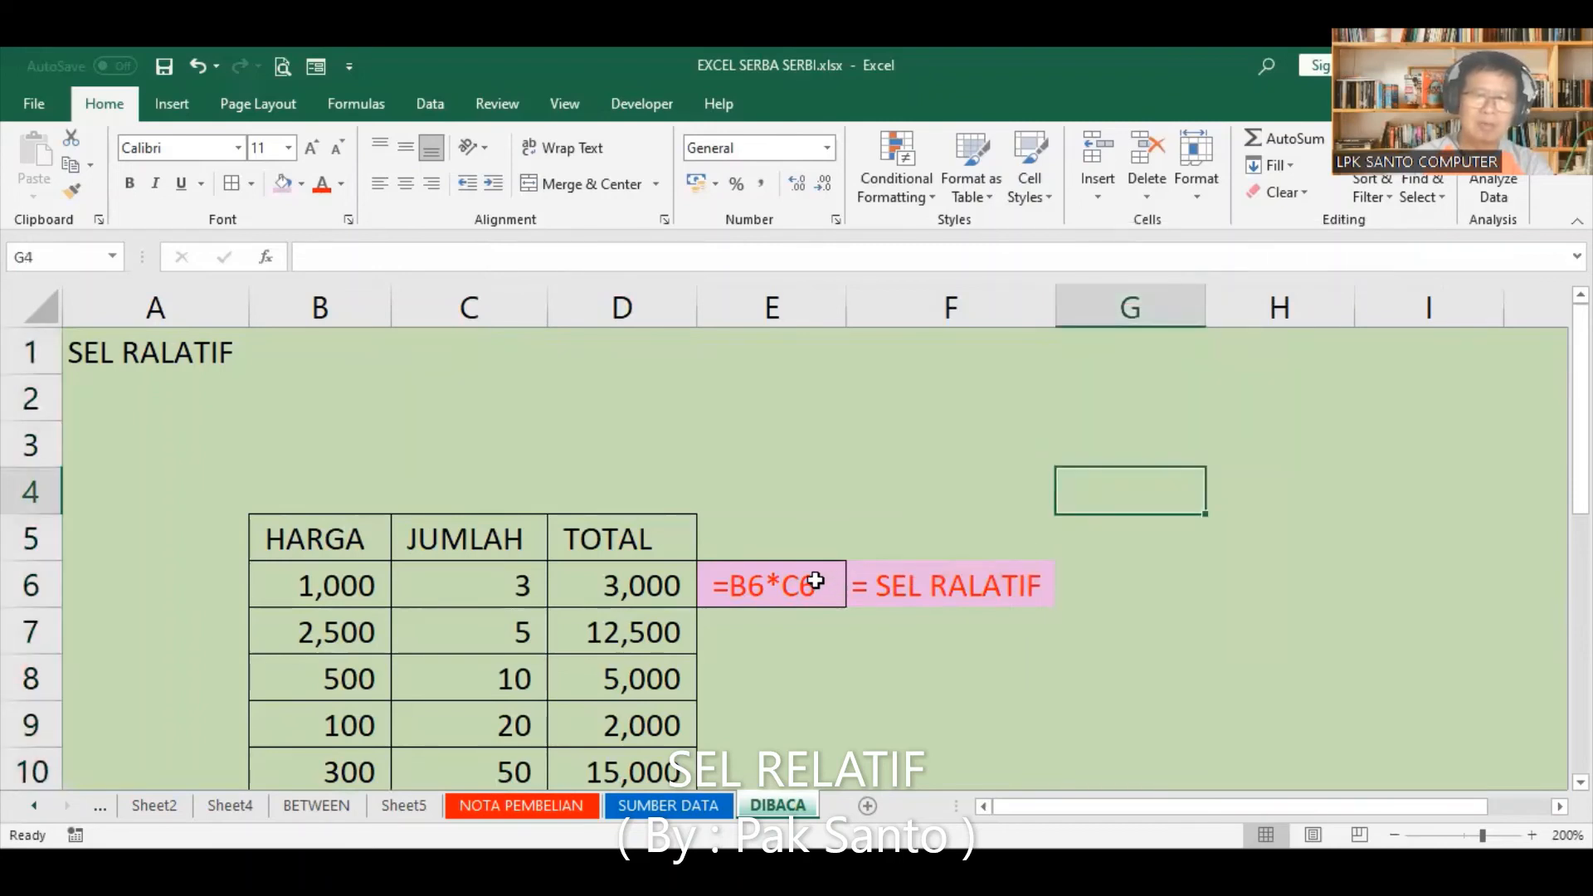
Step: Apply thick outside borders around the formula text and its label in E6:F6
{"action": "left_click_drag", "start_coordinate": [816, 581], "coordinate": [932, 582]}
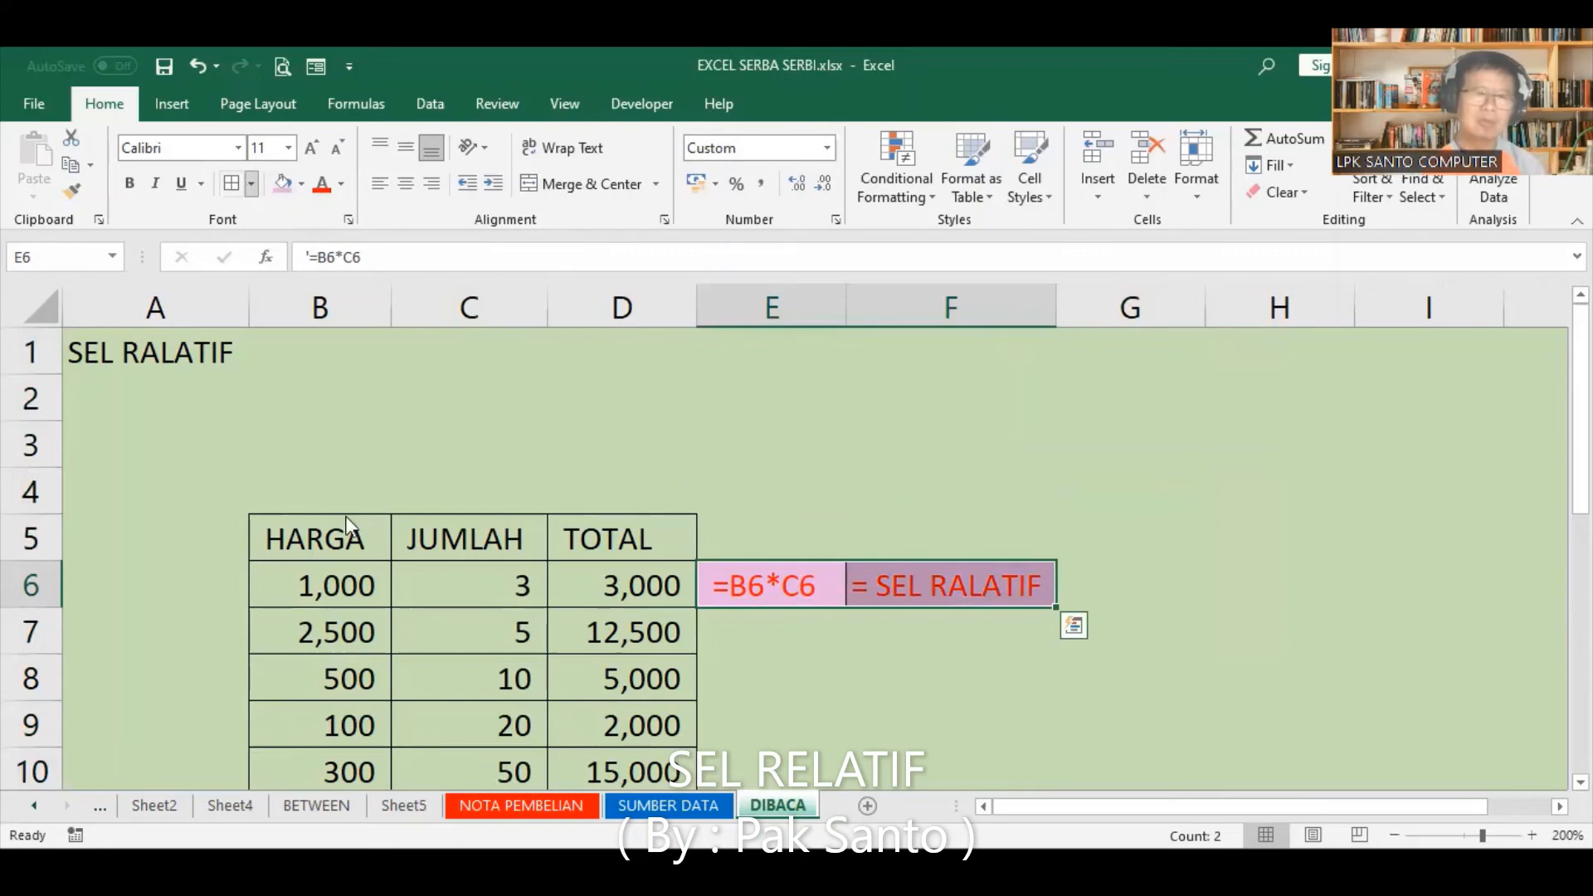
{"action": "left_click", "coordinate": [251, 184]}
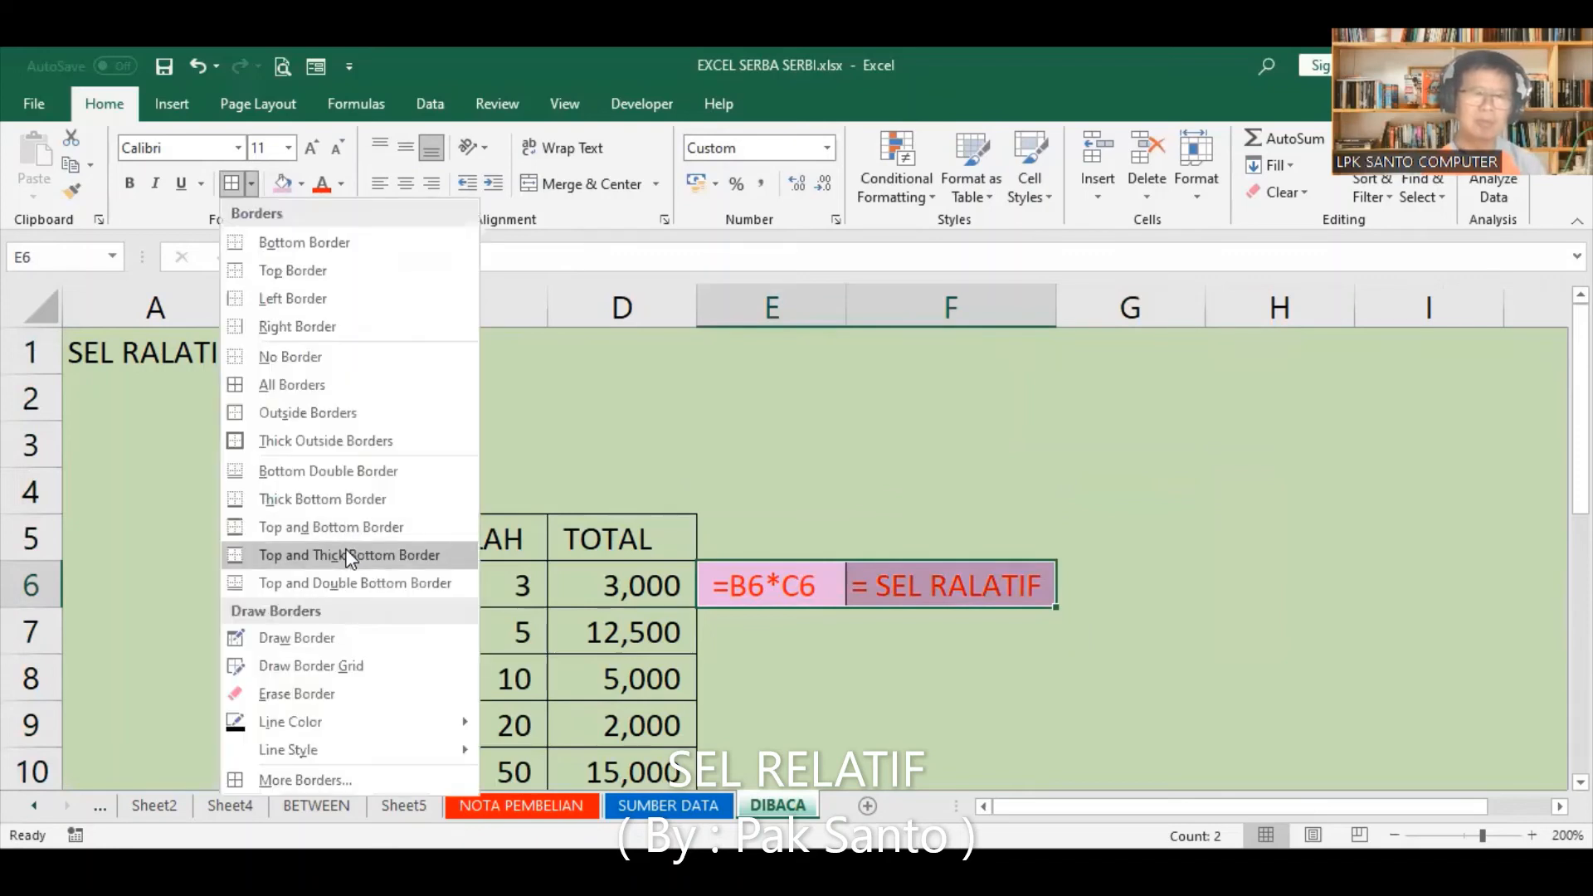
{"action": "left_click", "coordinate": [309, 441]}
{"action": "left_click", "coordinate": [913, 477]}
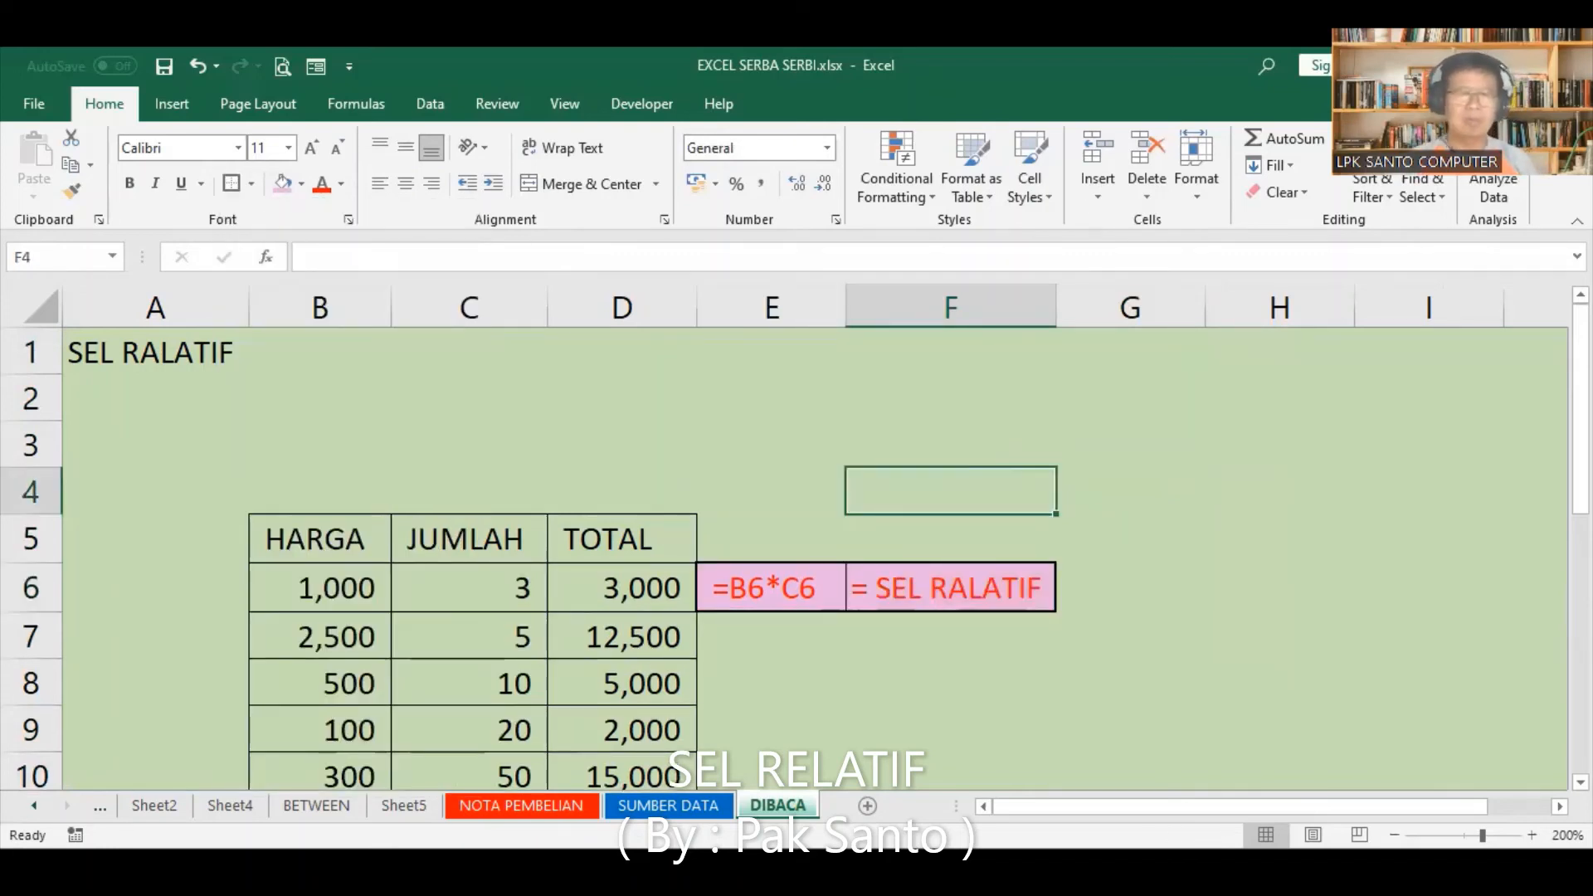
Step: Delete the empty rows 2 and 3 above the table and save the workbook
{"action": "left_click", "coordinate": [45, 407]}
{"action": "left_click_drag", "start_coordinate": [44, 407], "coordinate": [50, 468]}
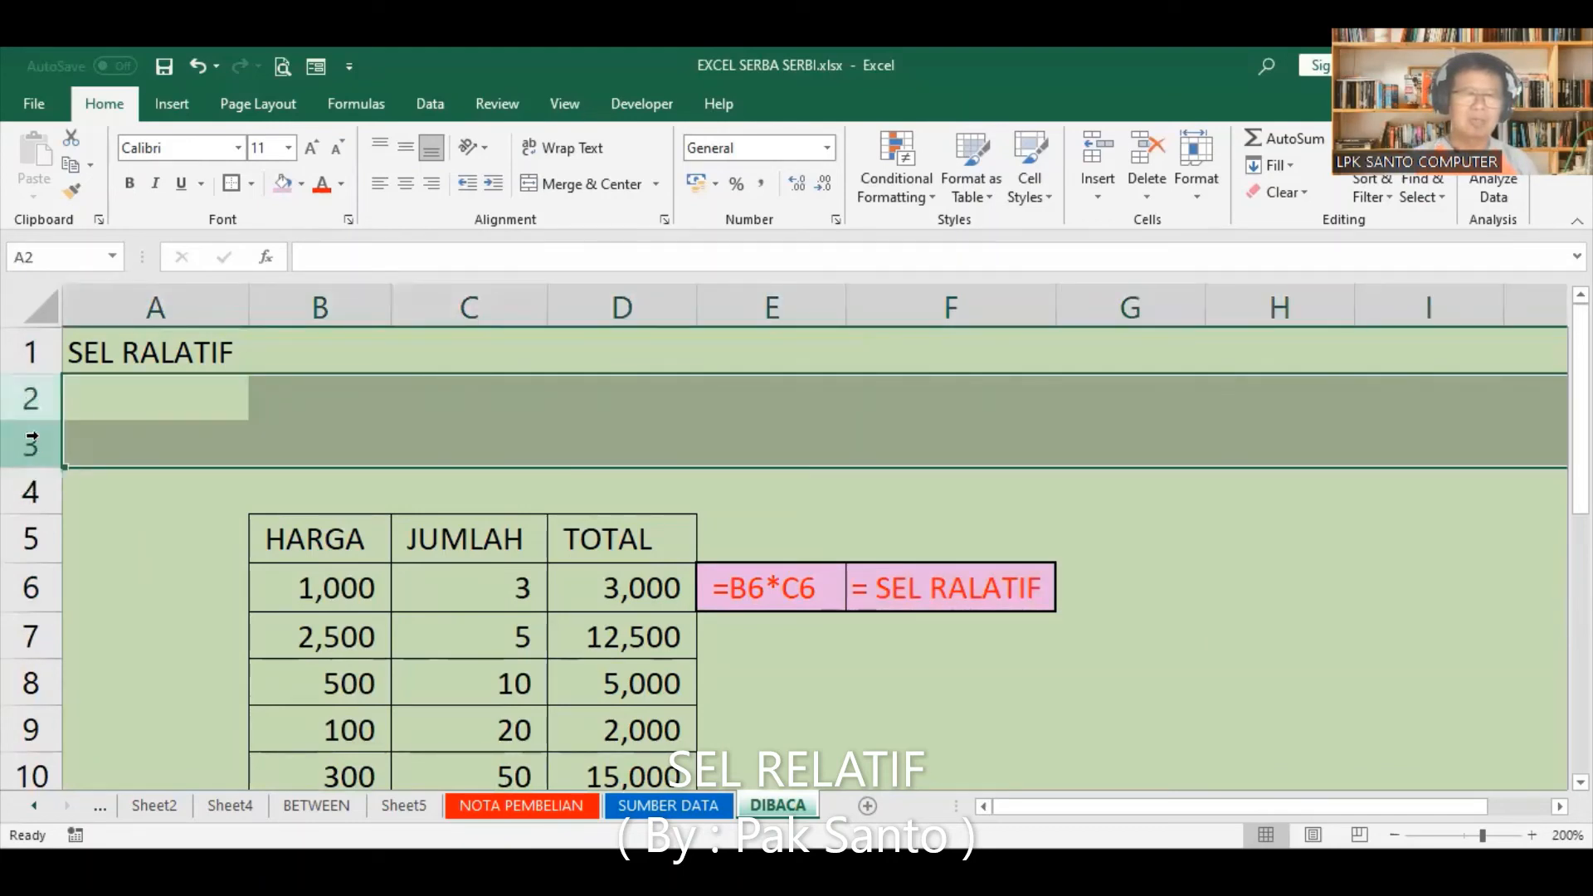
{"action": "right_click", "coordinate": [25, 404]}
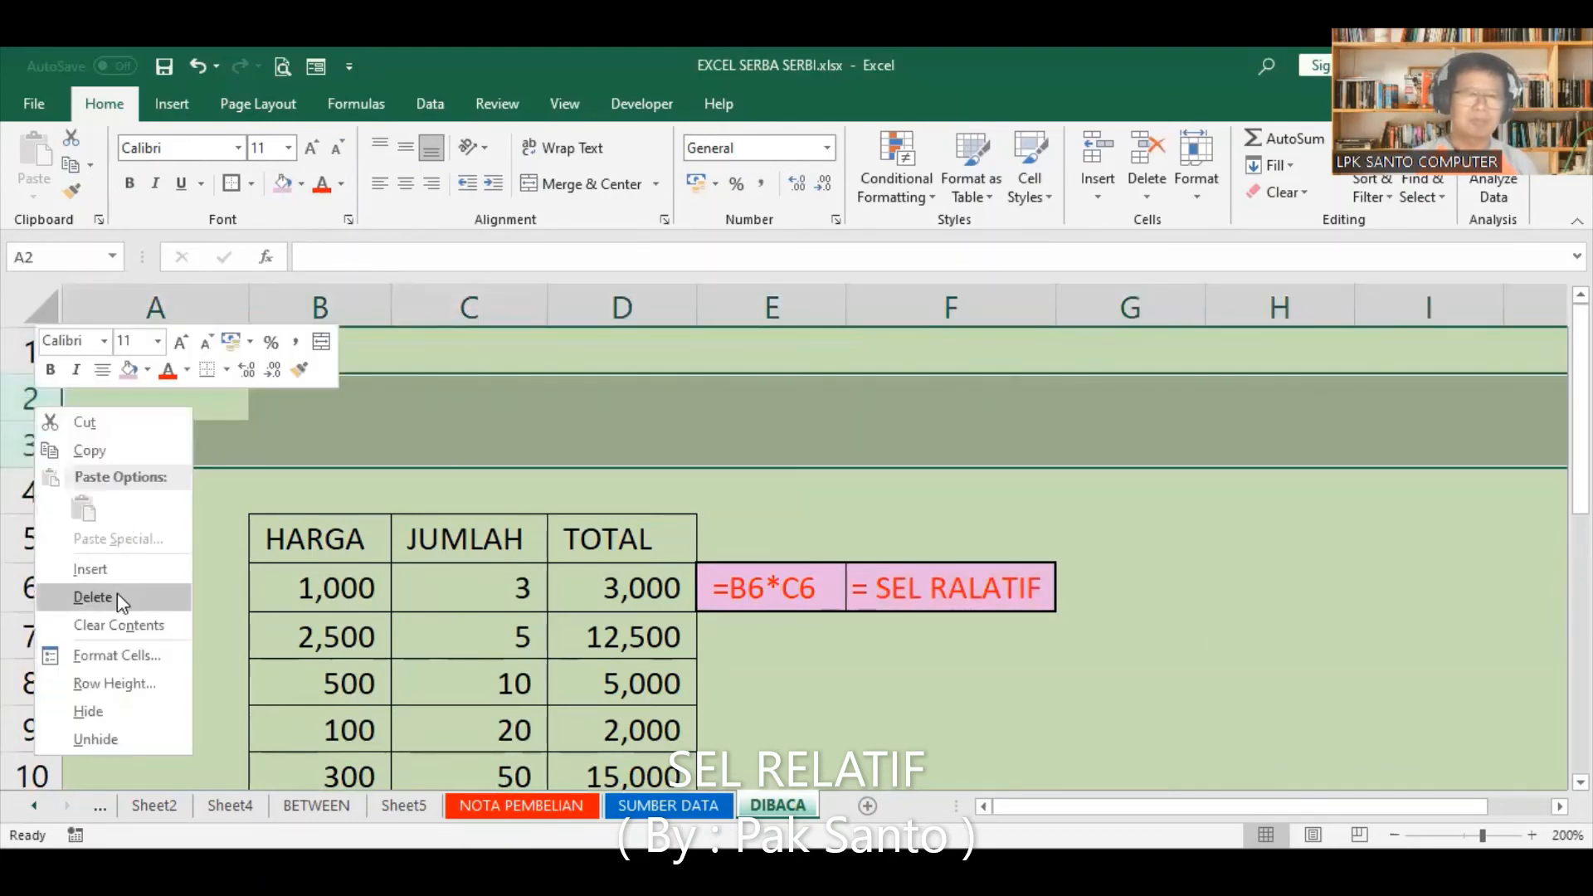
{"action": "left_click", "coordinate": [117, 593]}
{"action": "left_click", "coordinate": [881, 645]}
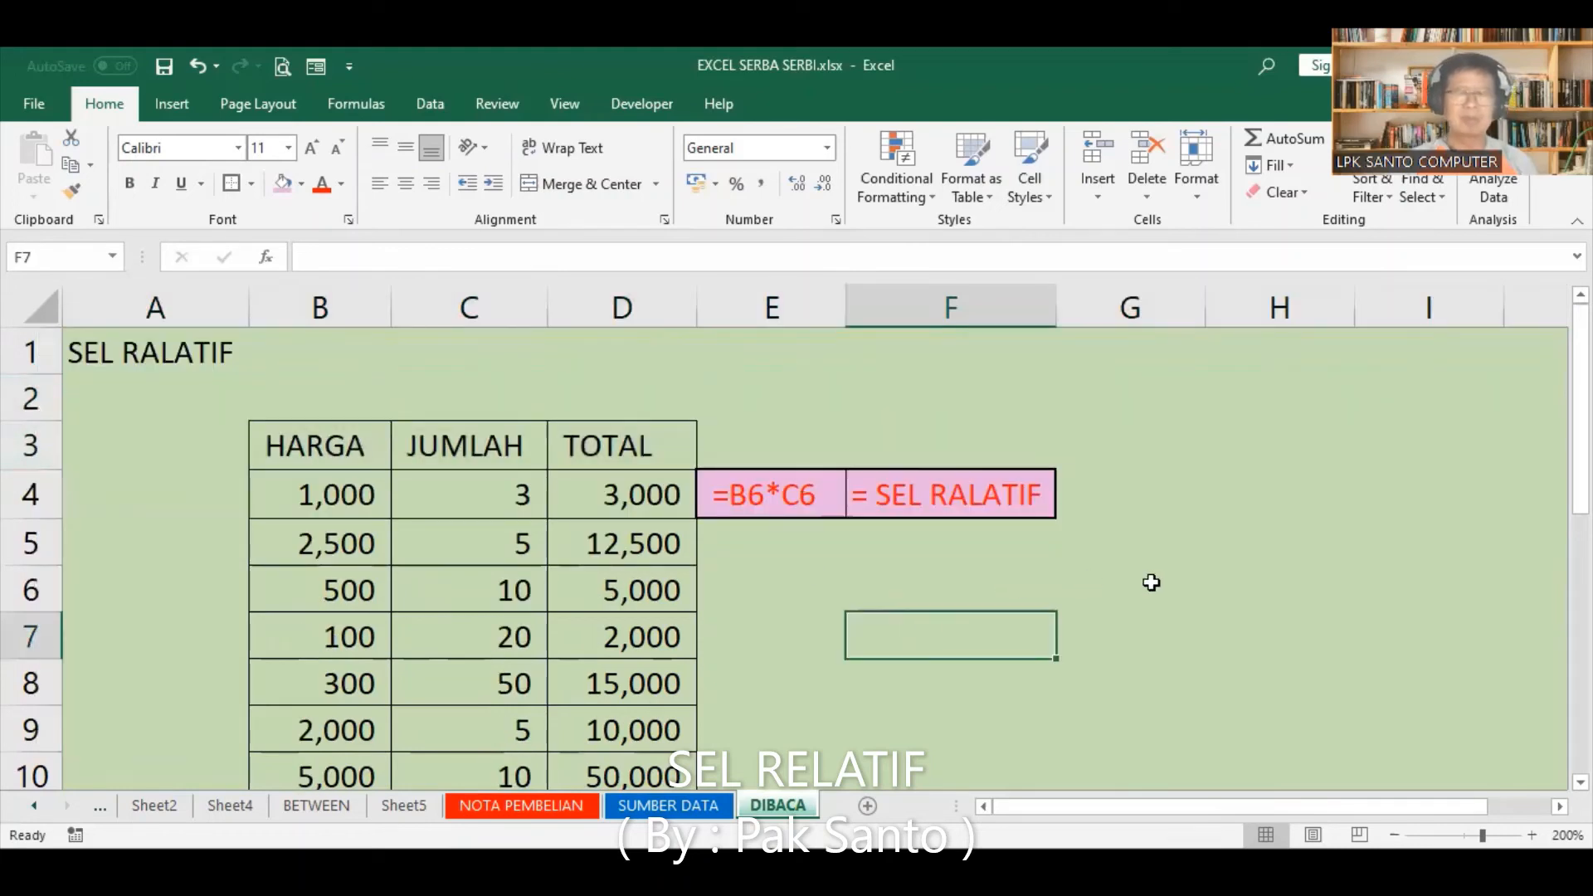
{"action": "scroll", "coordinate": [795, 558], "scroll_direction": "down", "scroll_amount": 1}
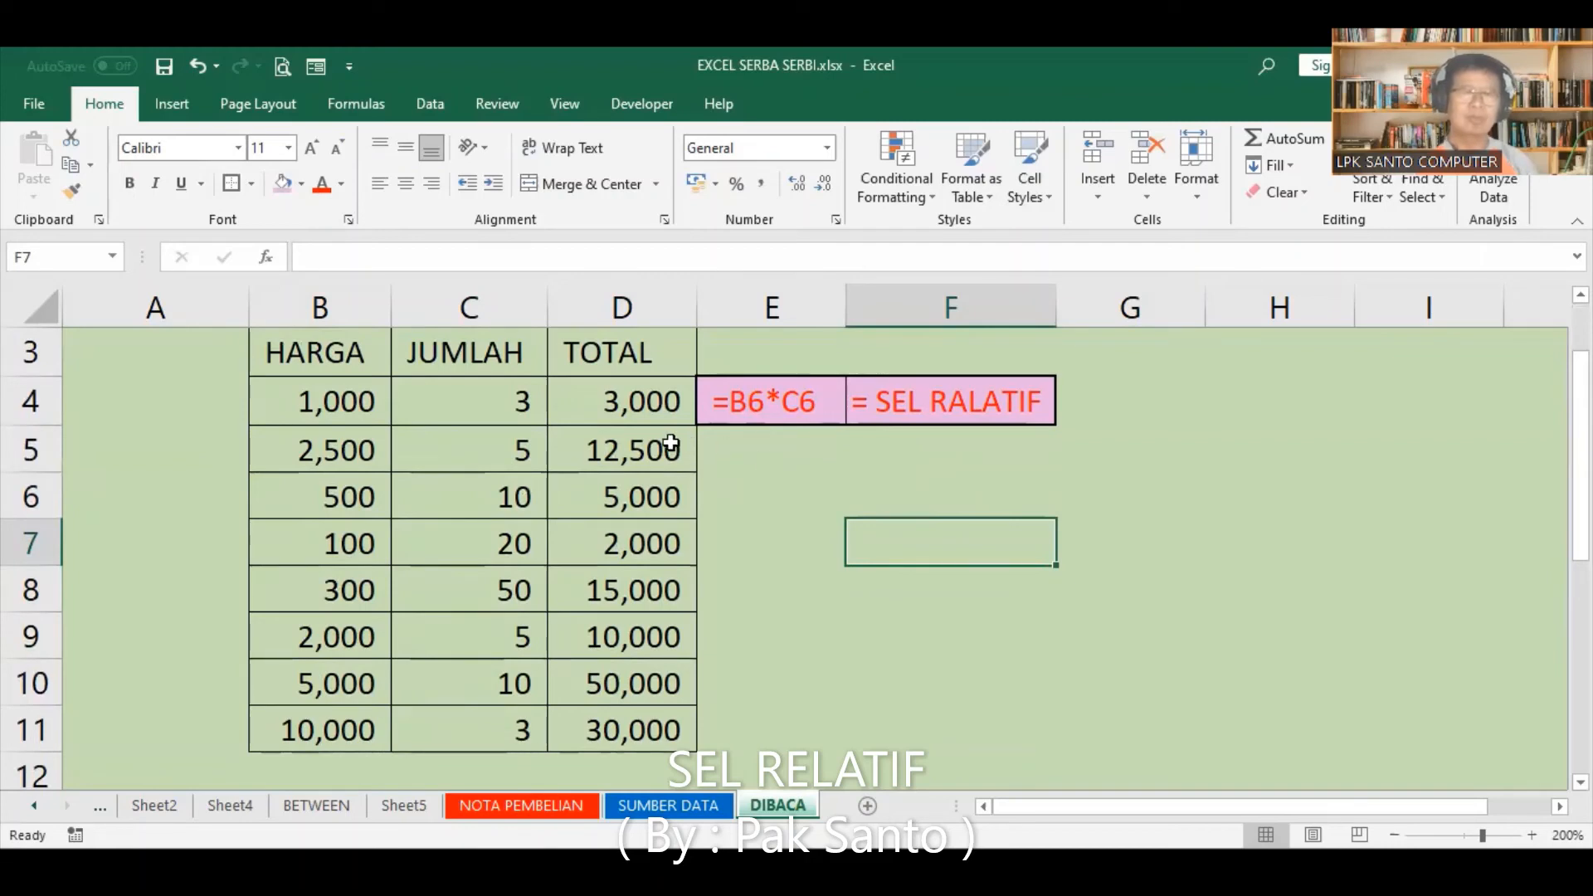
{"action": "left_click", "coordinate": [163, 66]}
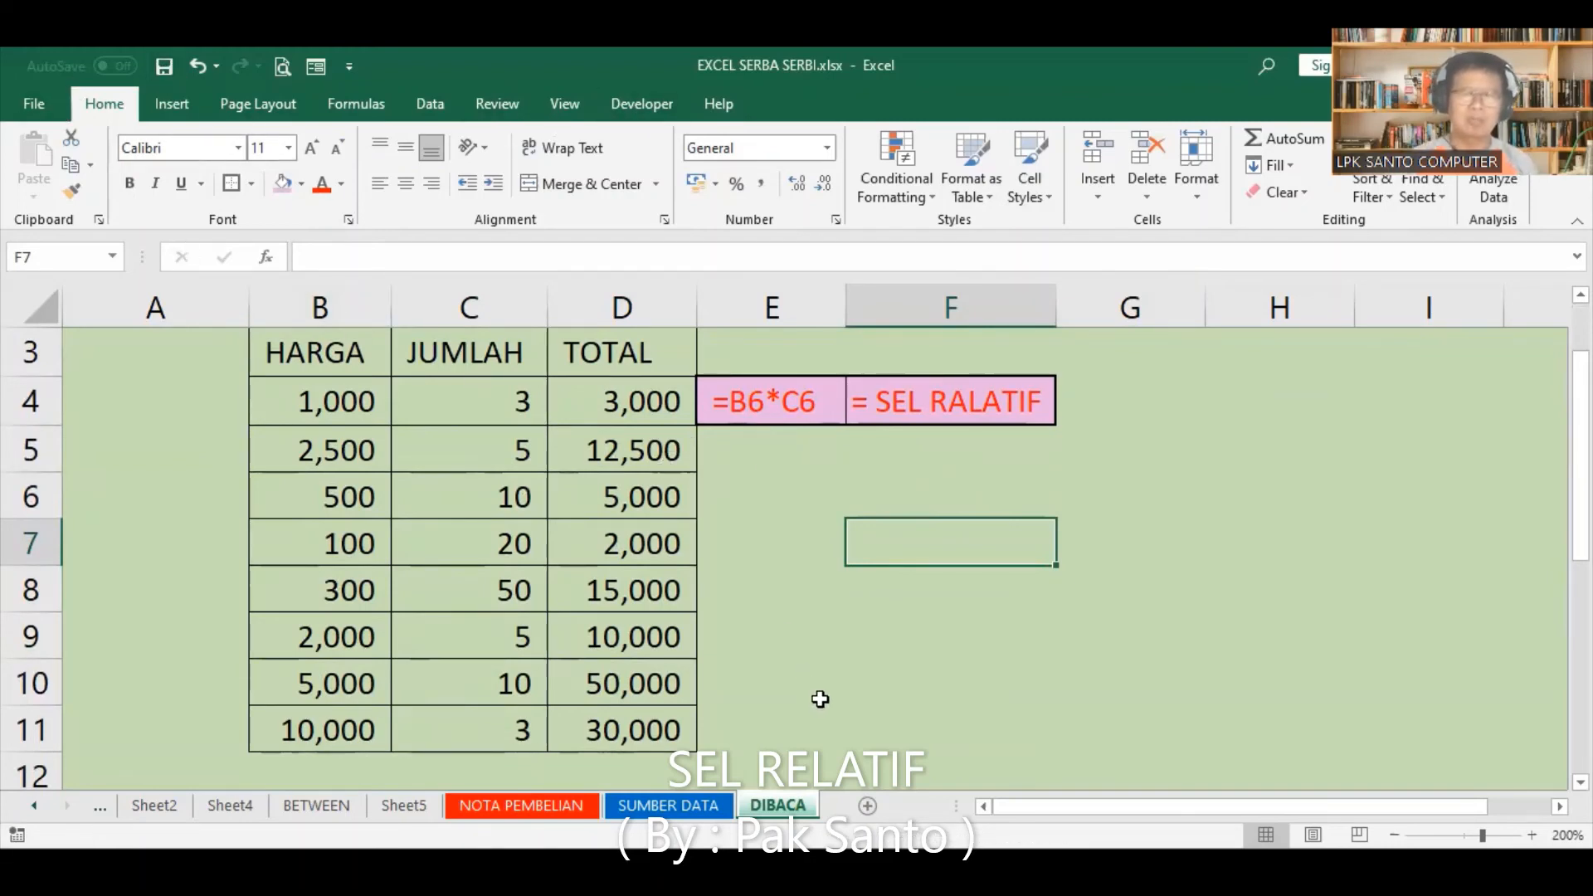